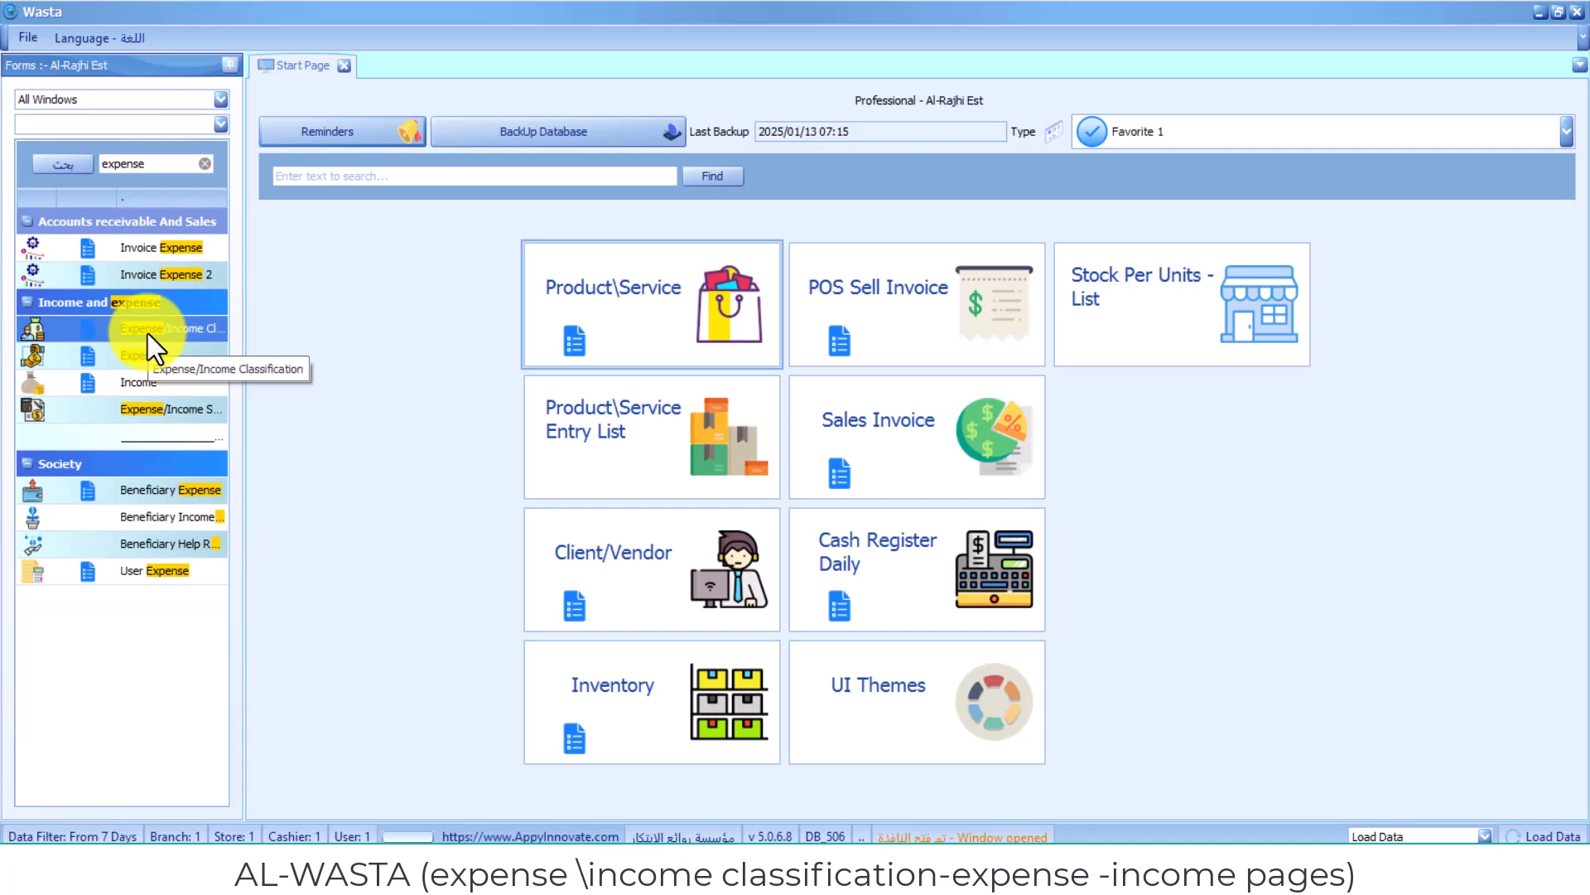
# - Open the Expense/Income Classification form from the Income and expense section
pyautogui.click(147, 333)
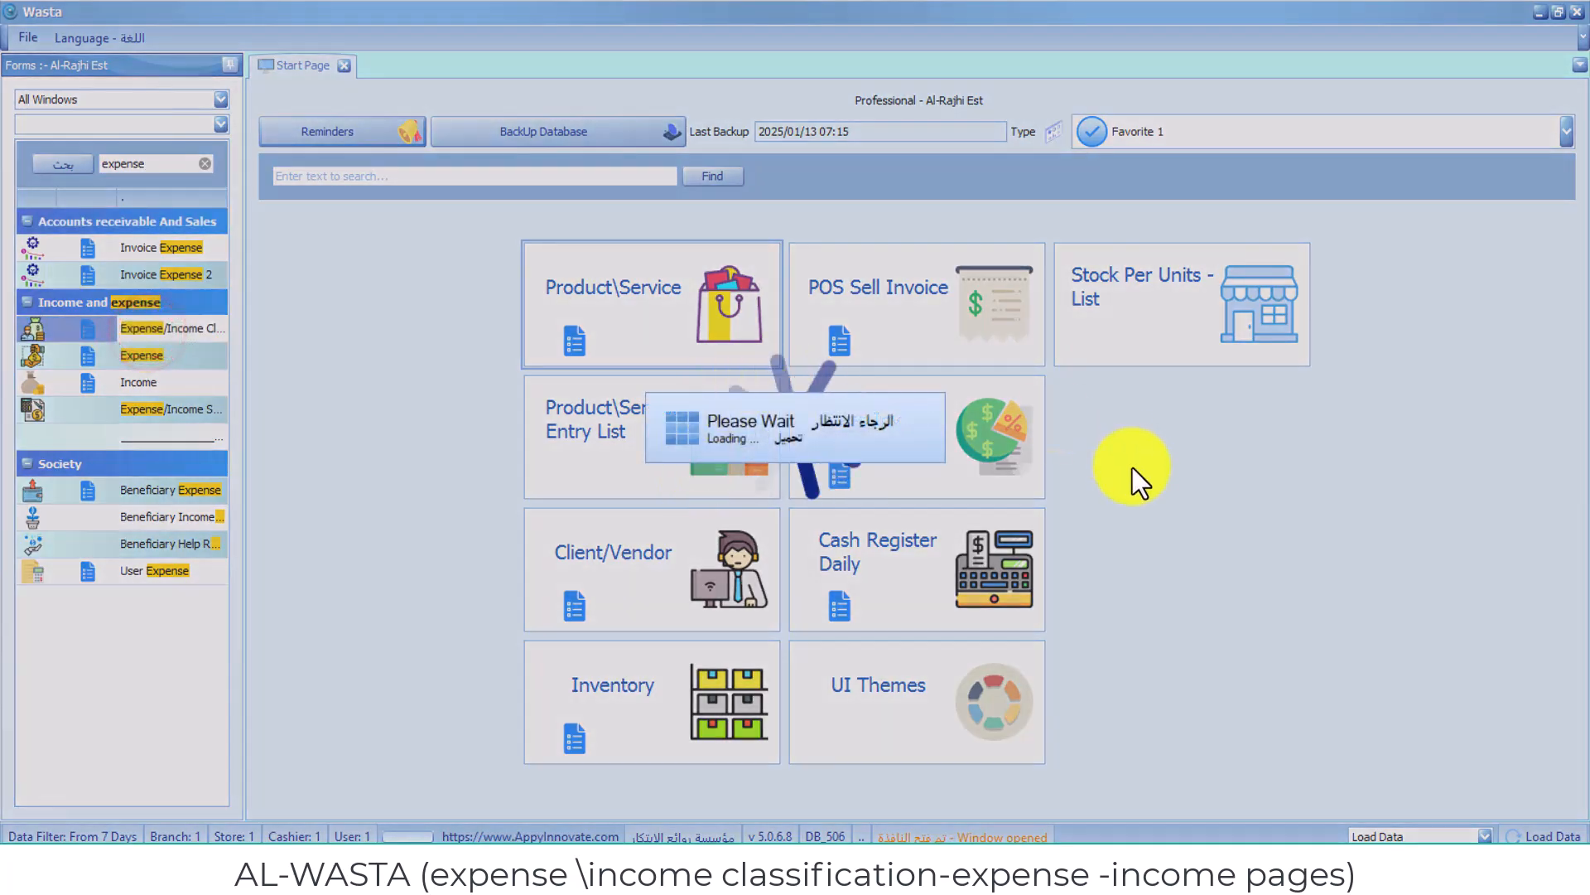
pyautogui.click(838, 226)
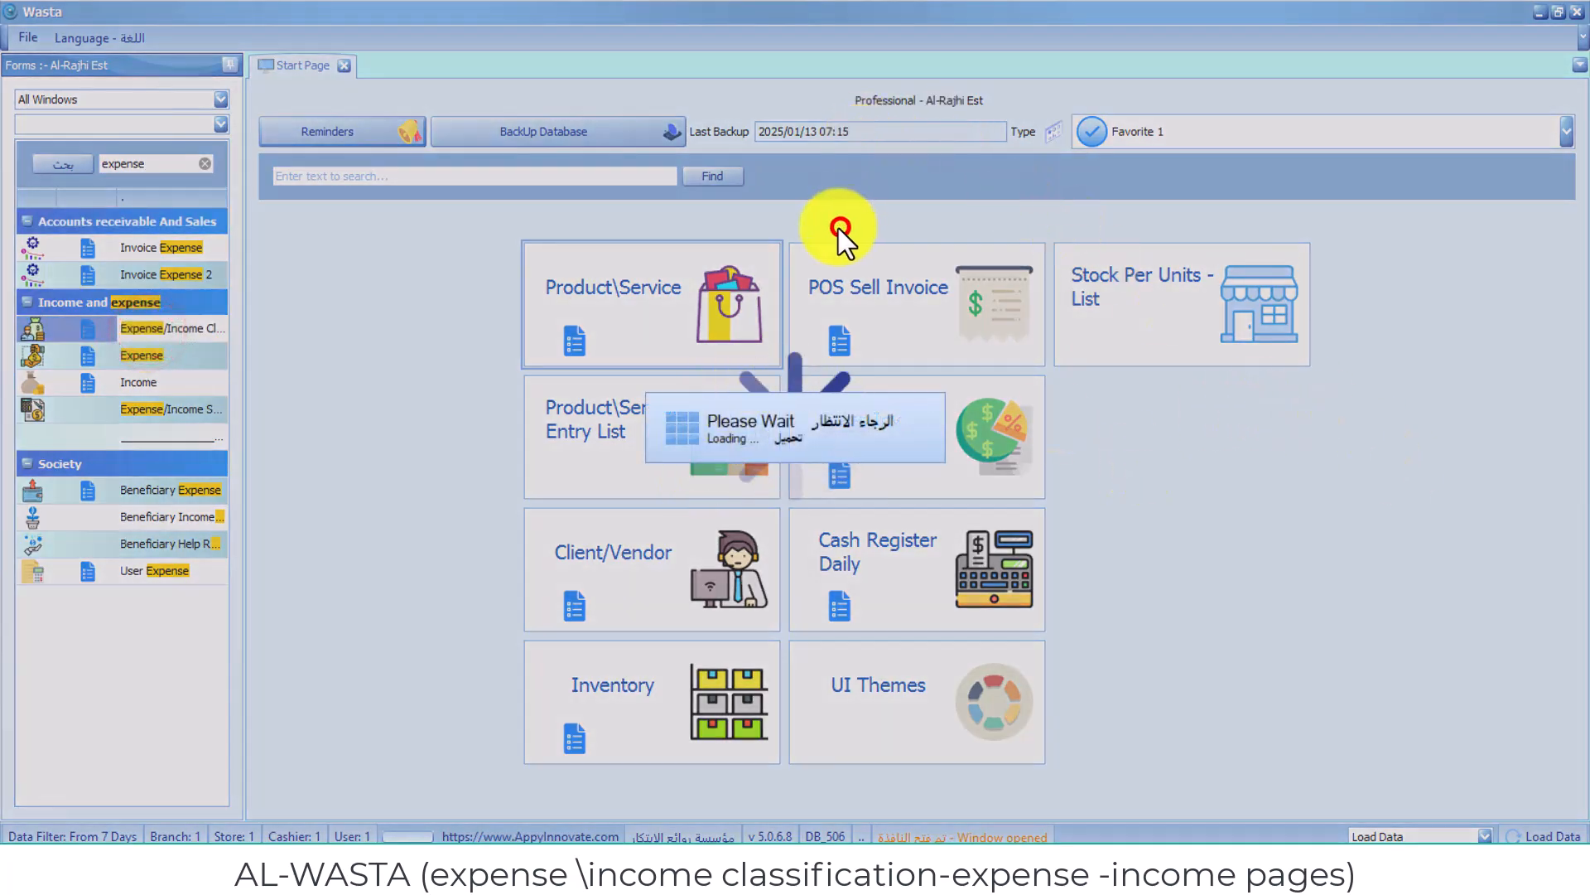
pyautogui.click(860, 202)
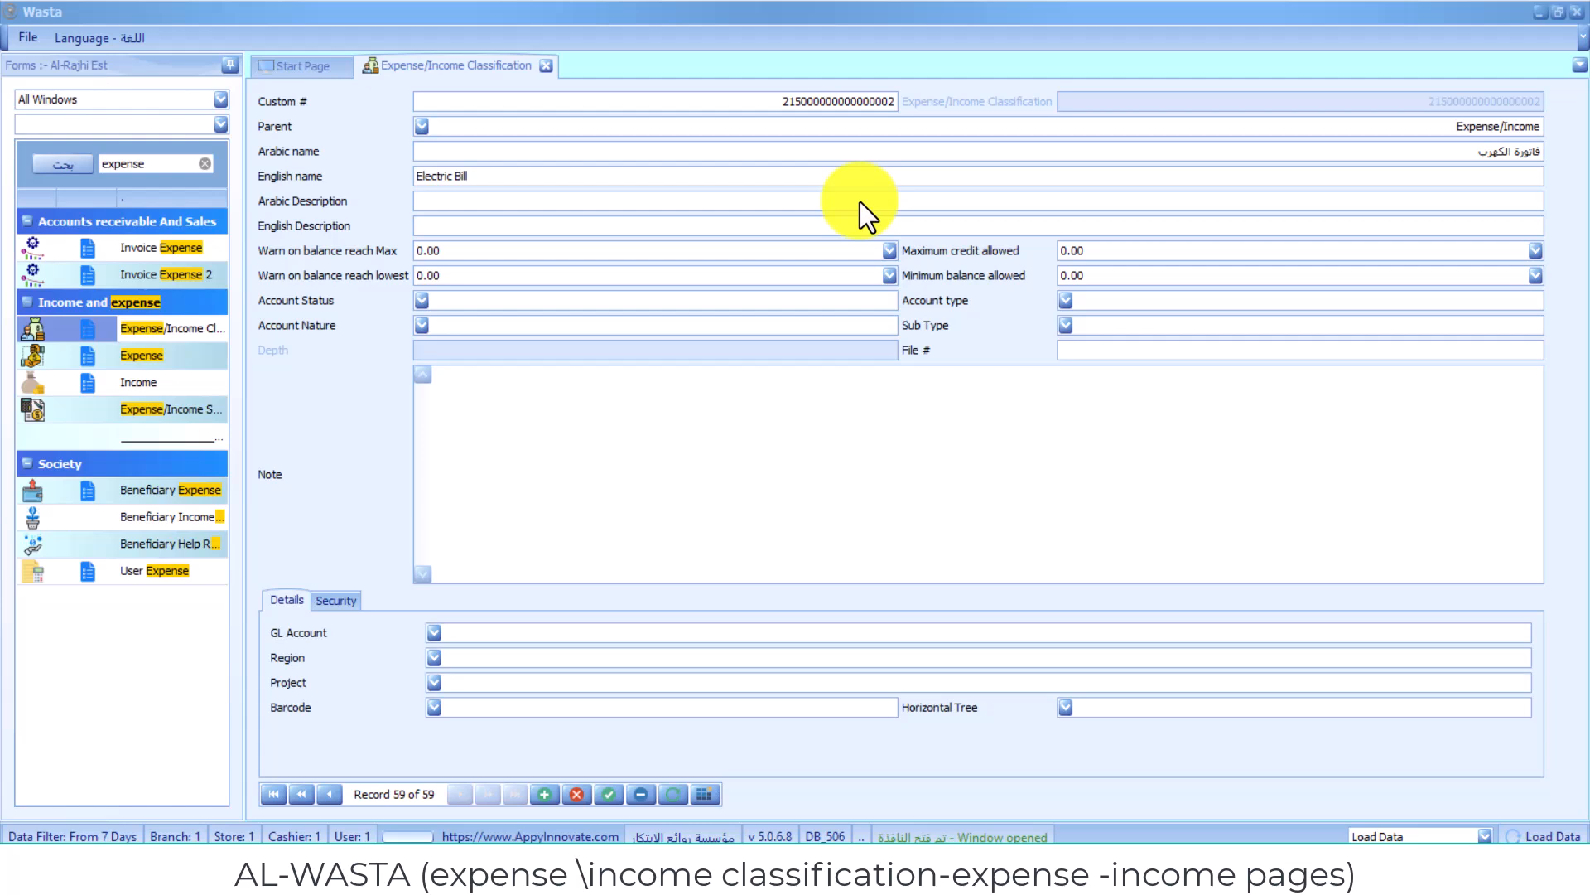
pyautogui.click(859, 201)
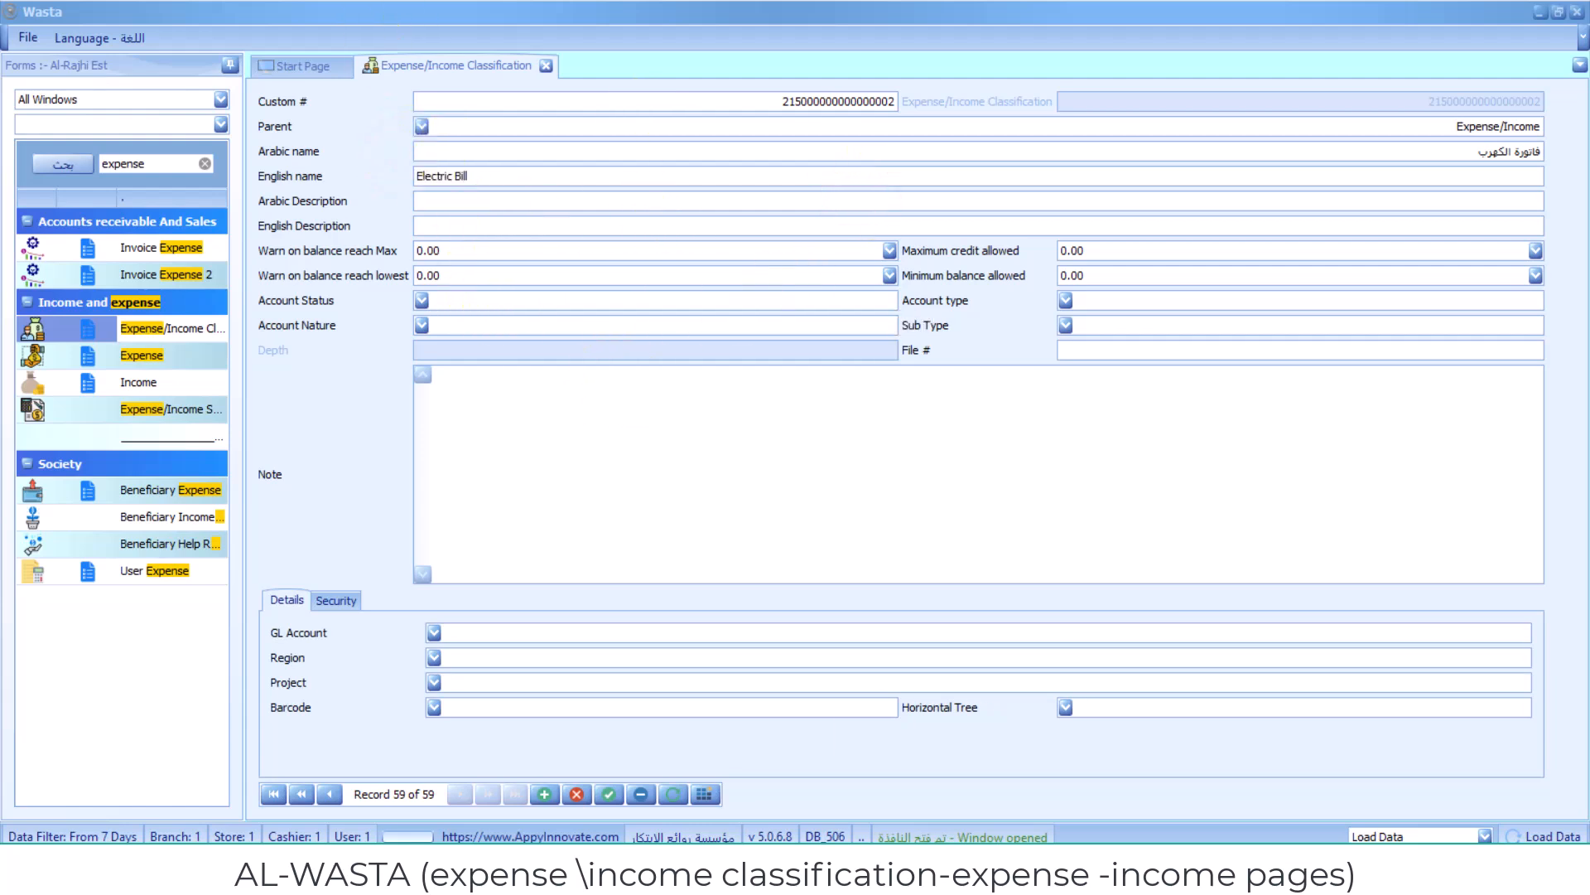
# - Add a new classification record with Arabic name "مصروف المتجر الاول" and English name "expense of the 1st store"
pyautogui.click(543, 794)
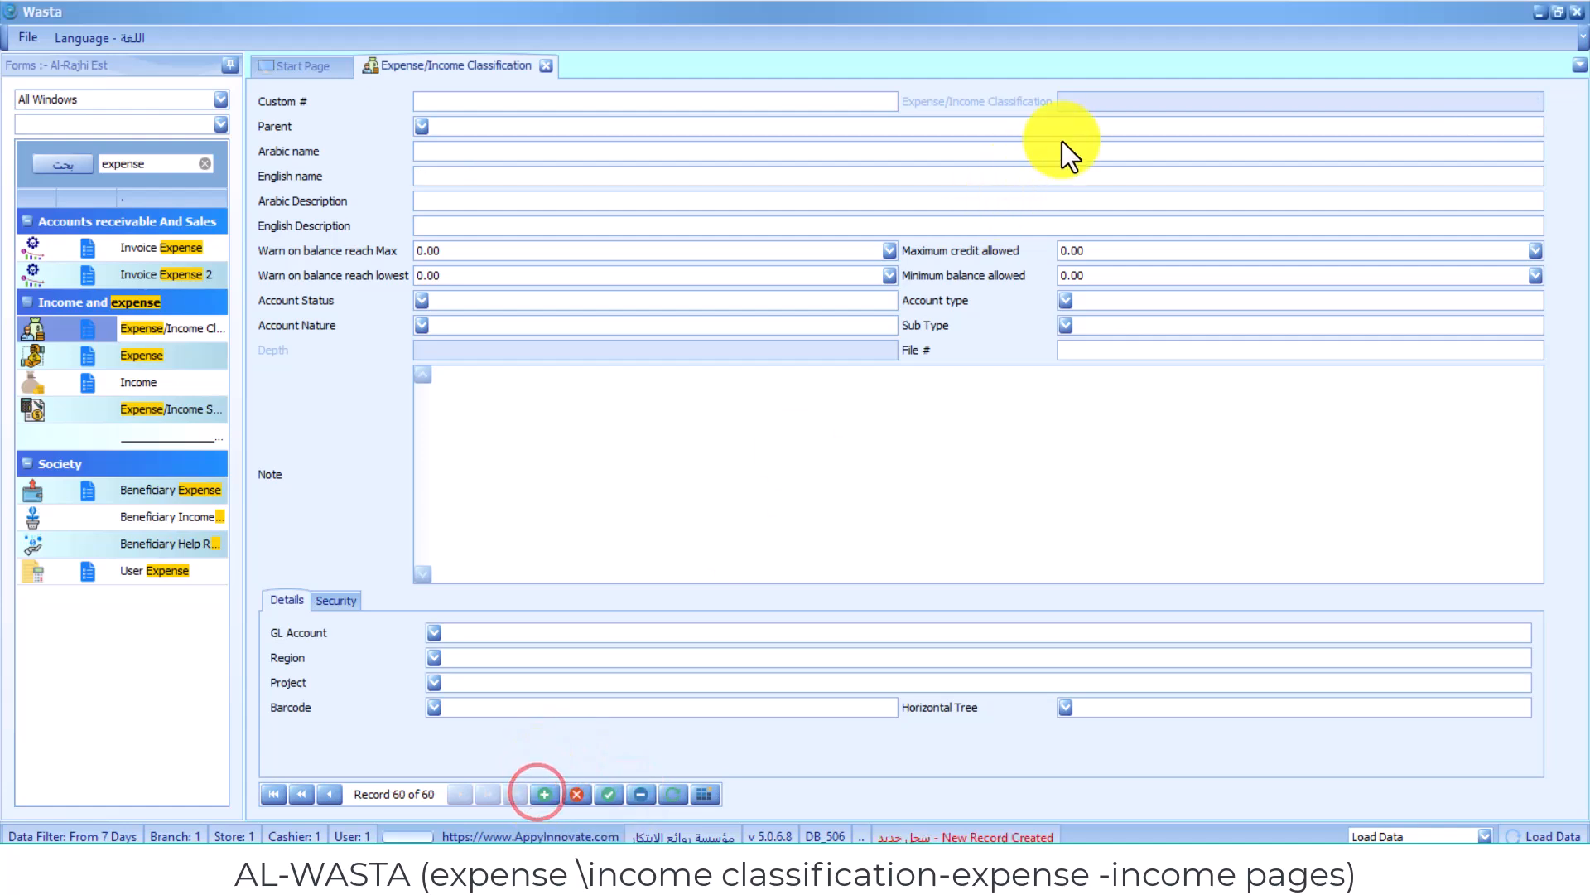
pyautogui.click(860, 323)
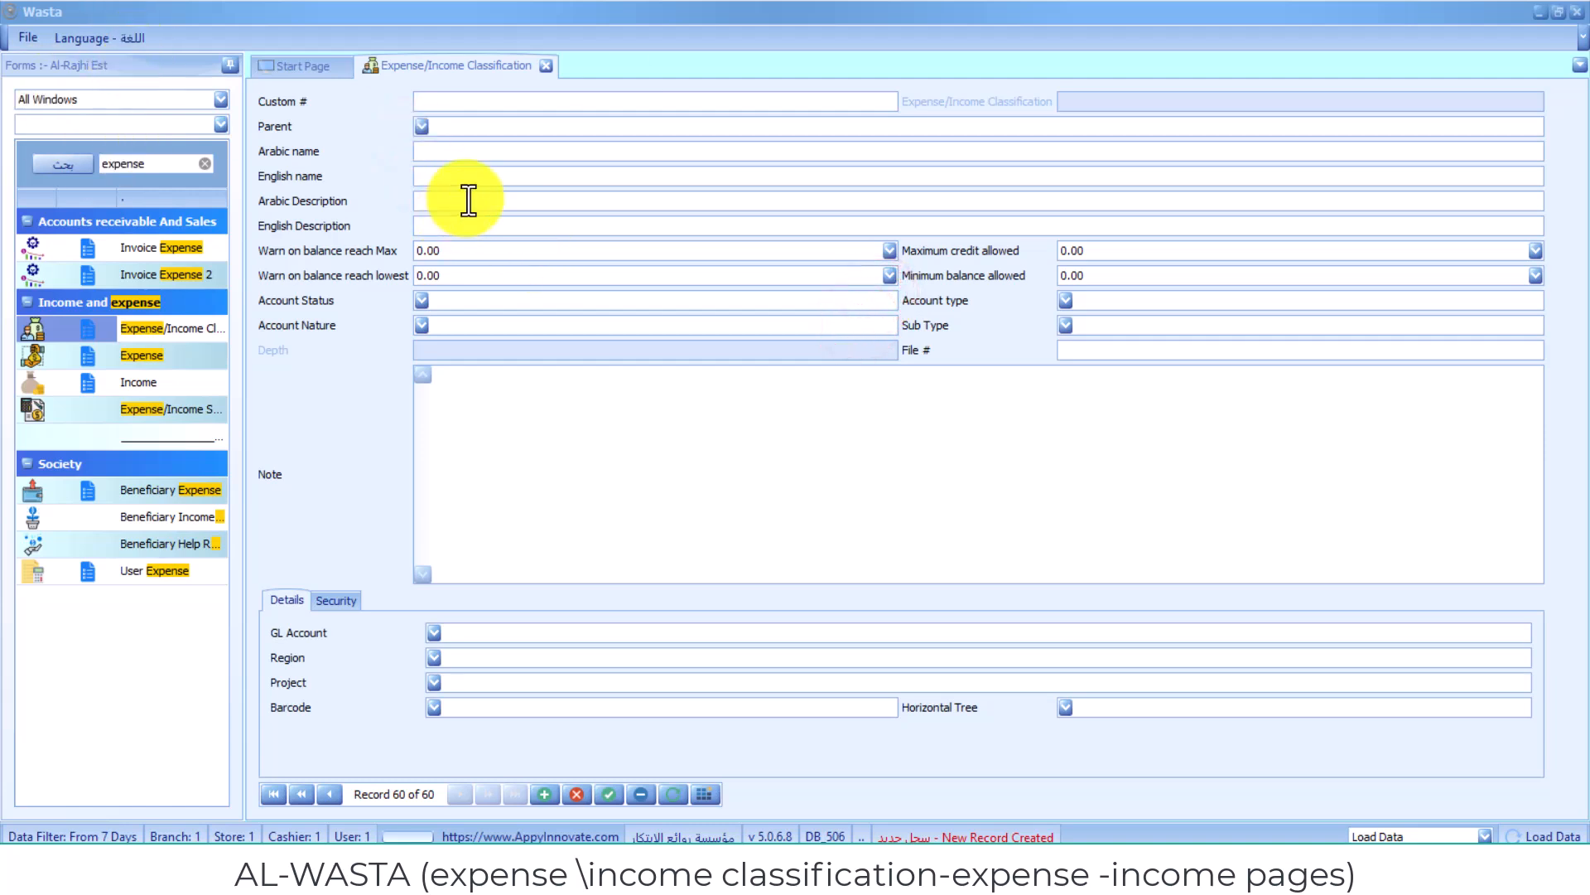
pyautogui.click(511, 150)
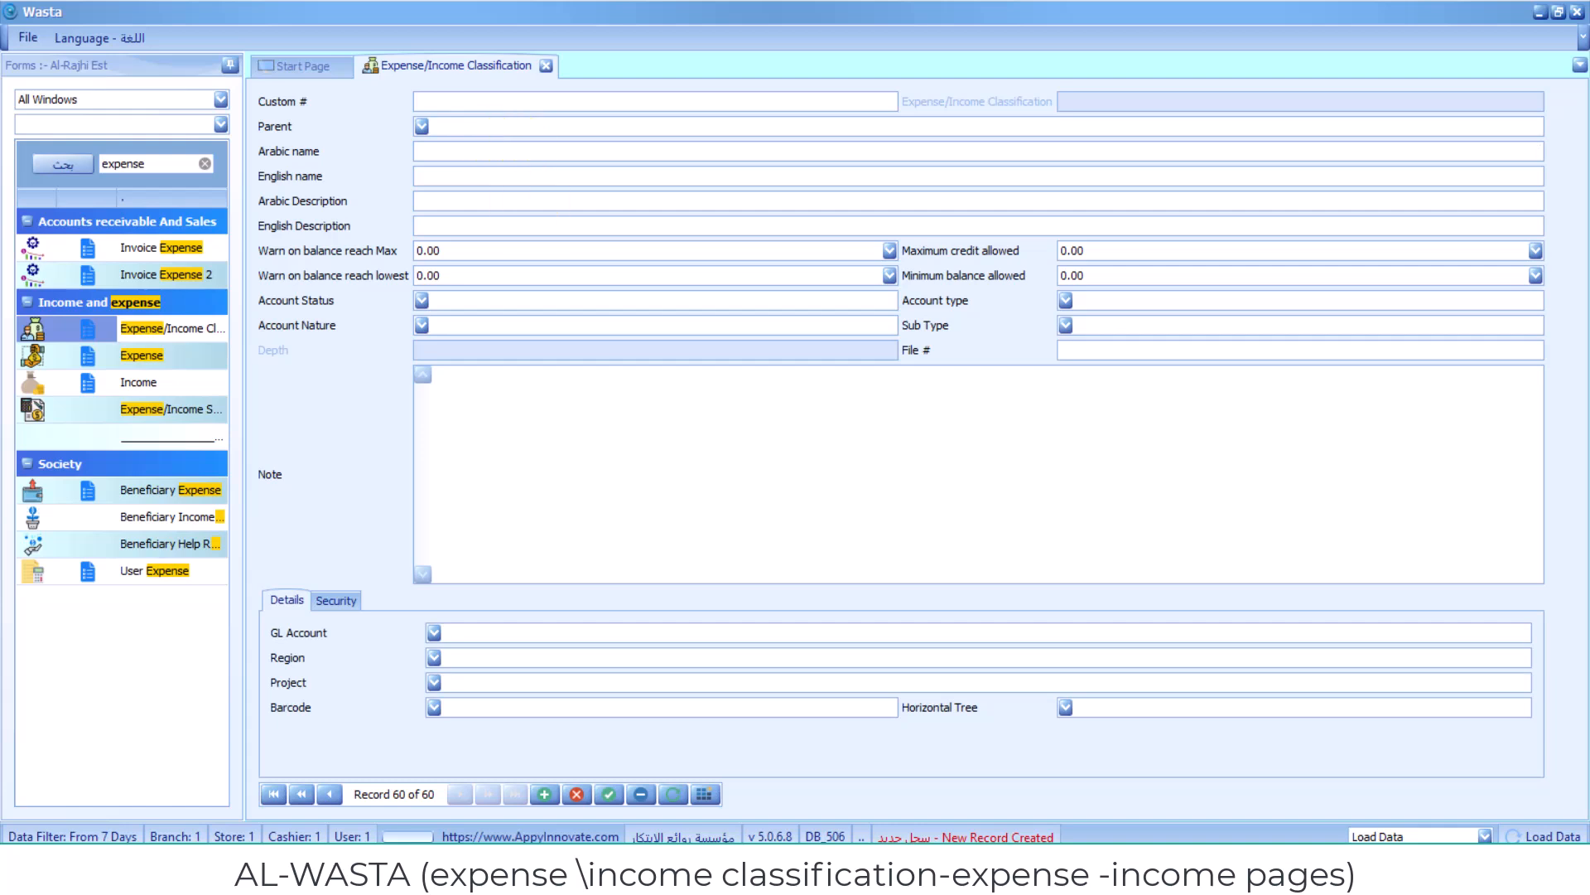
pyautogui.write('مصا')
pyautogui.press('BackSpace')
pyautogui.press('BackSpace')
pyautogui.press('BackSpace')
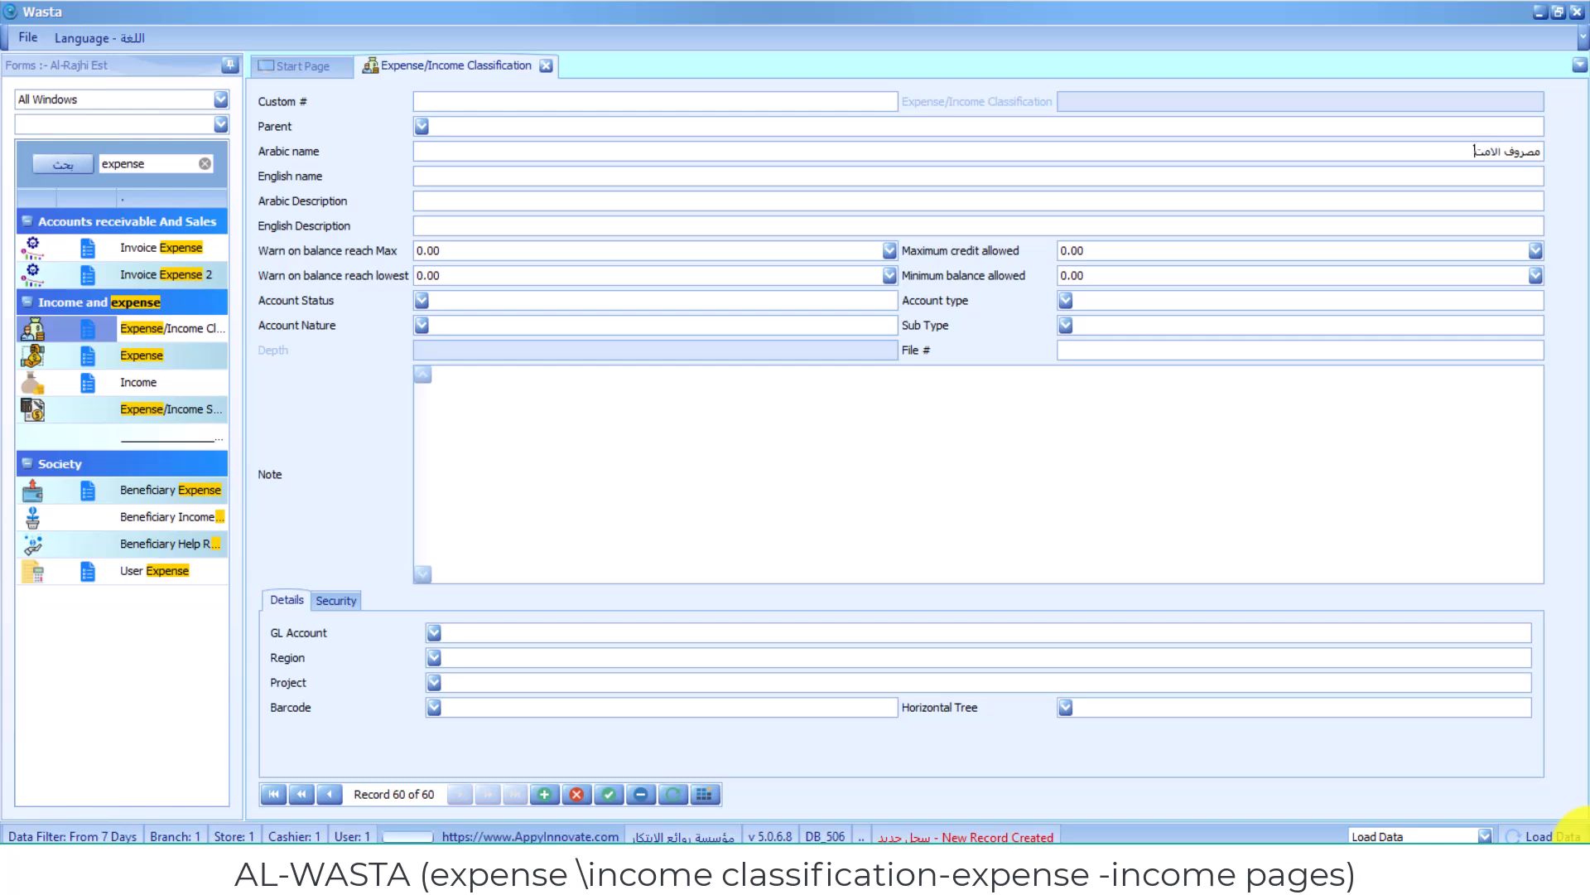
pyautogui.write('جر الاول')
pyautogui.click(893, 285)
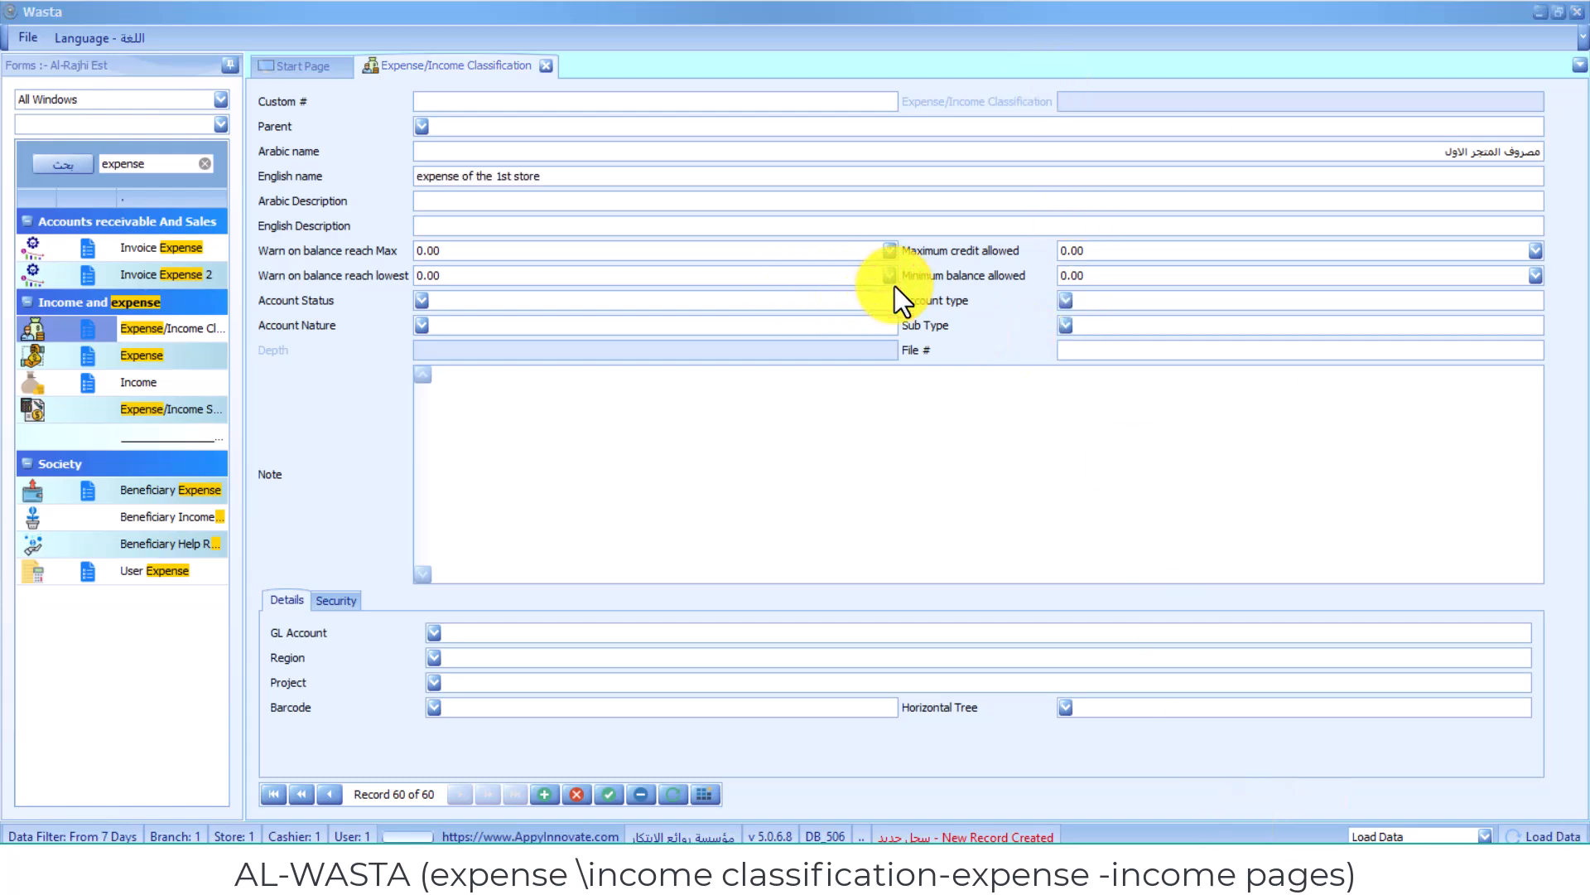
# - Set the new record's parent to Expense and save the record
pyautogui.click(423, 126)
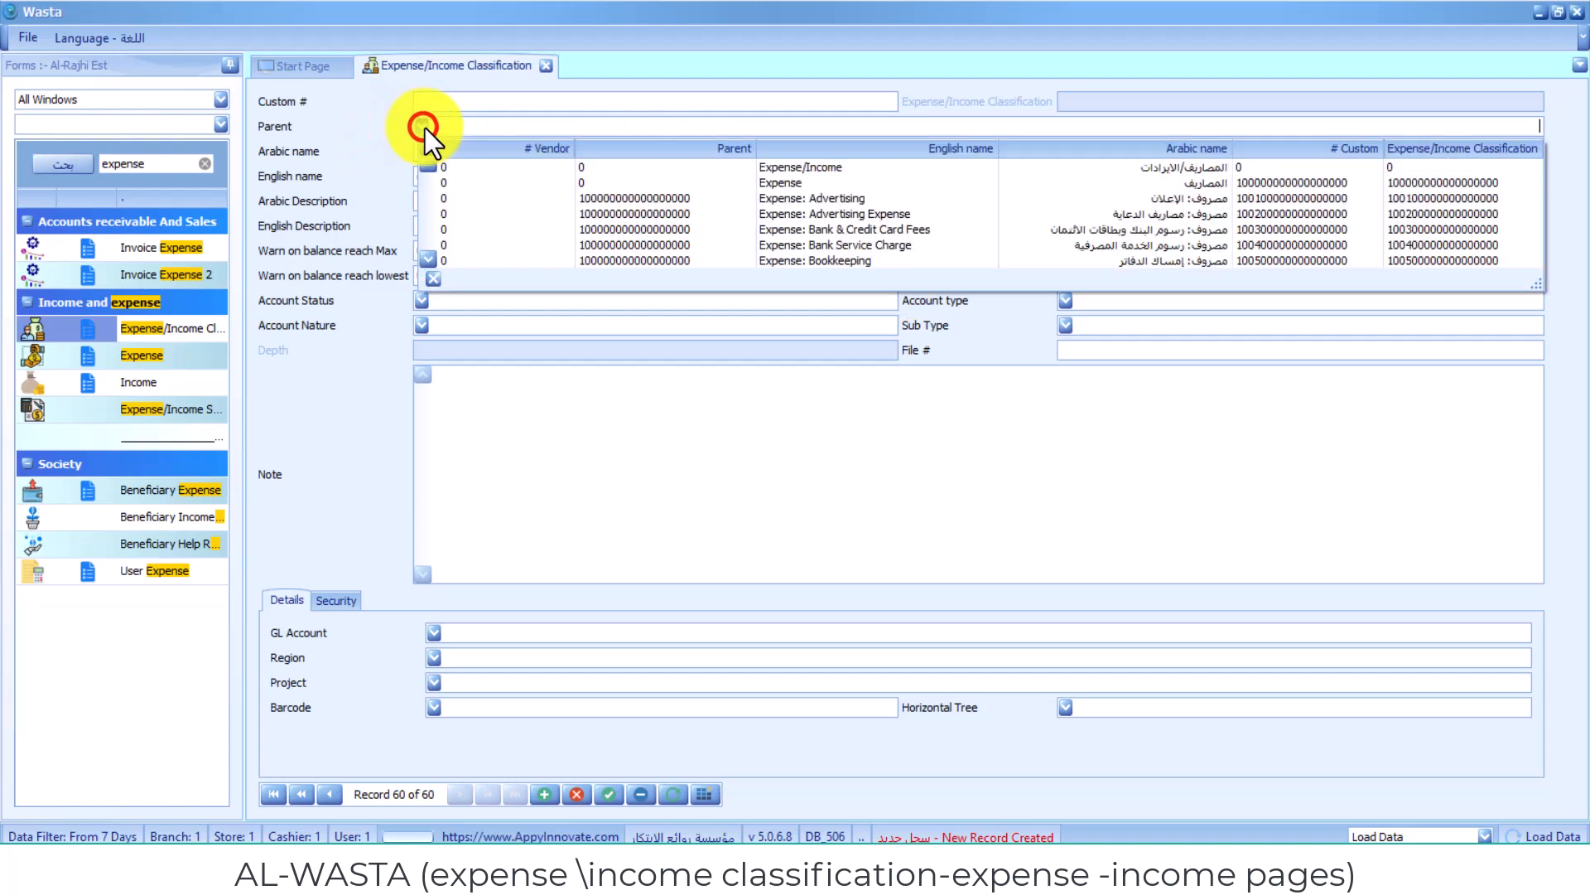
pyautogui.click(1216, 187)
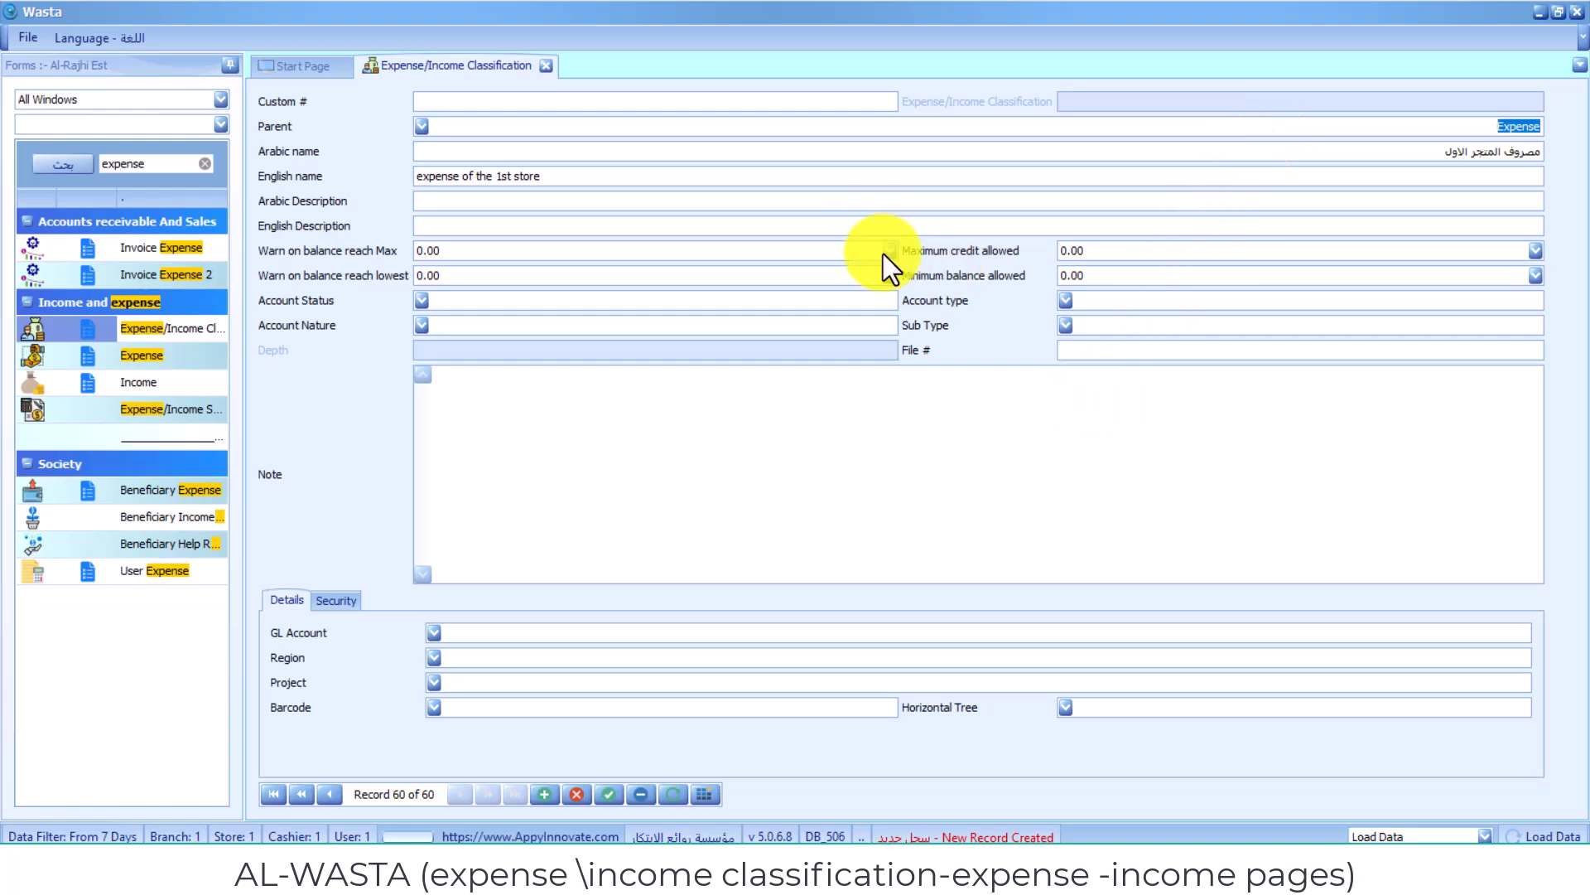
pyautogui.click(885, 285)
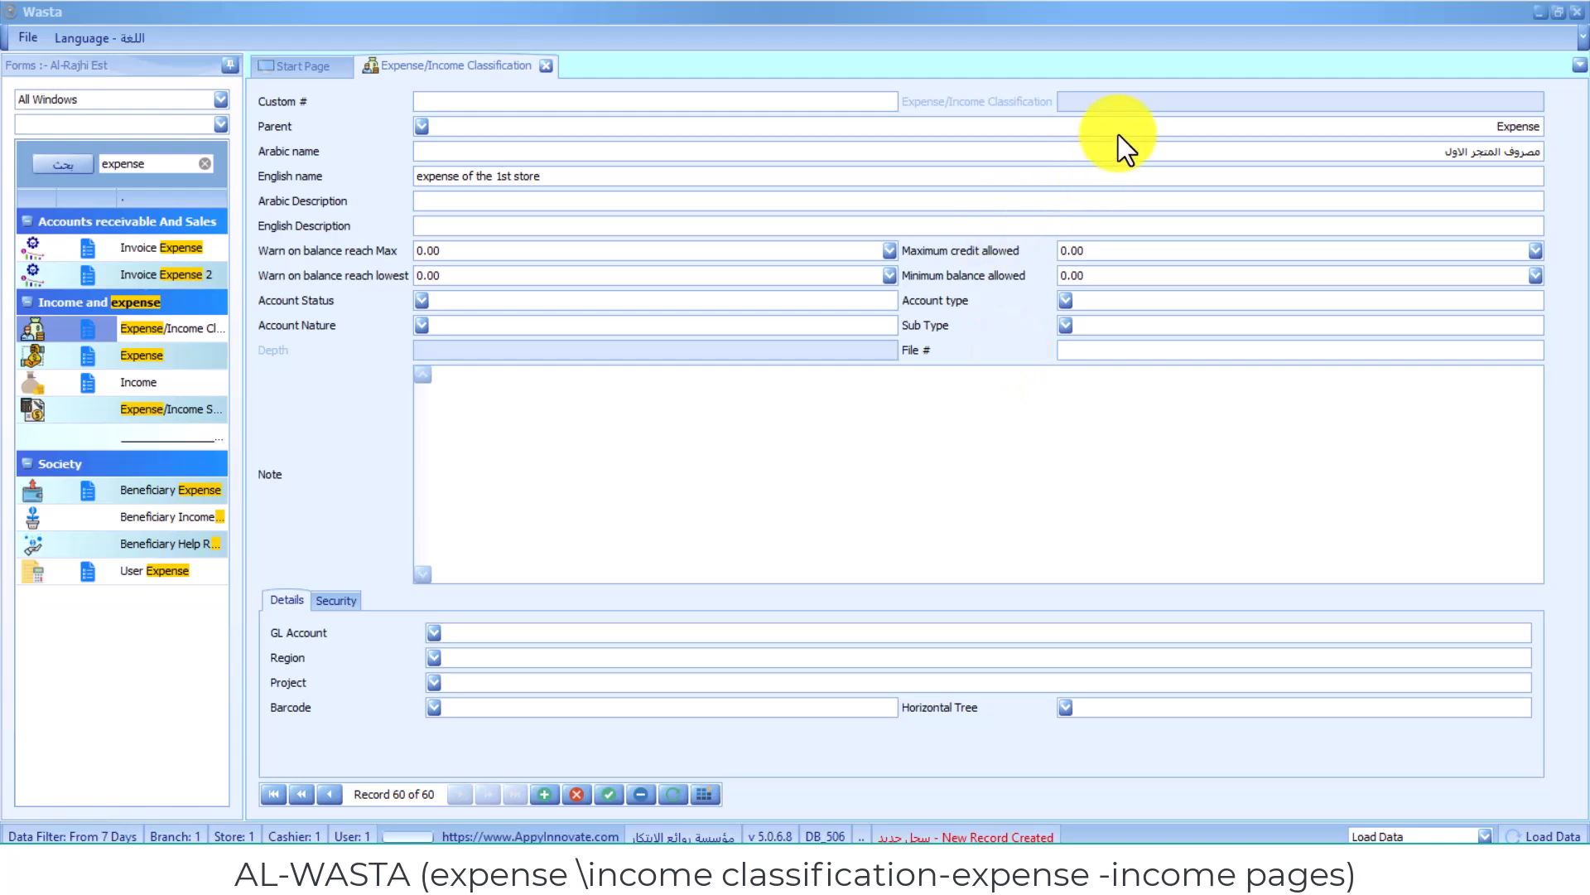
pyautogui.click(1078, 145)
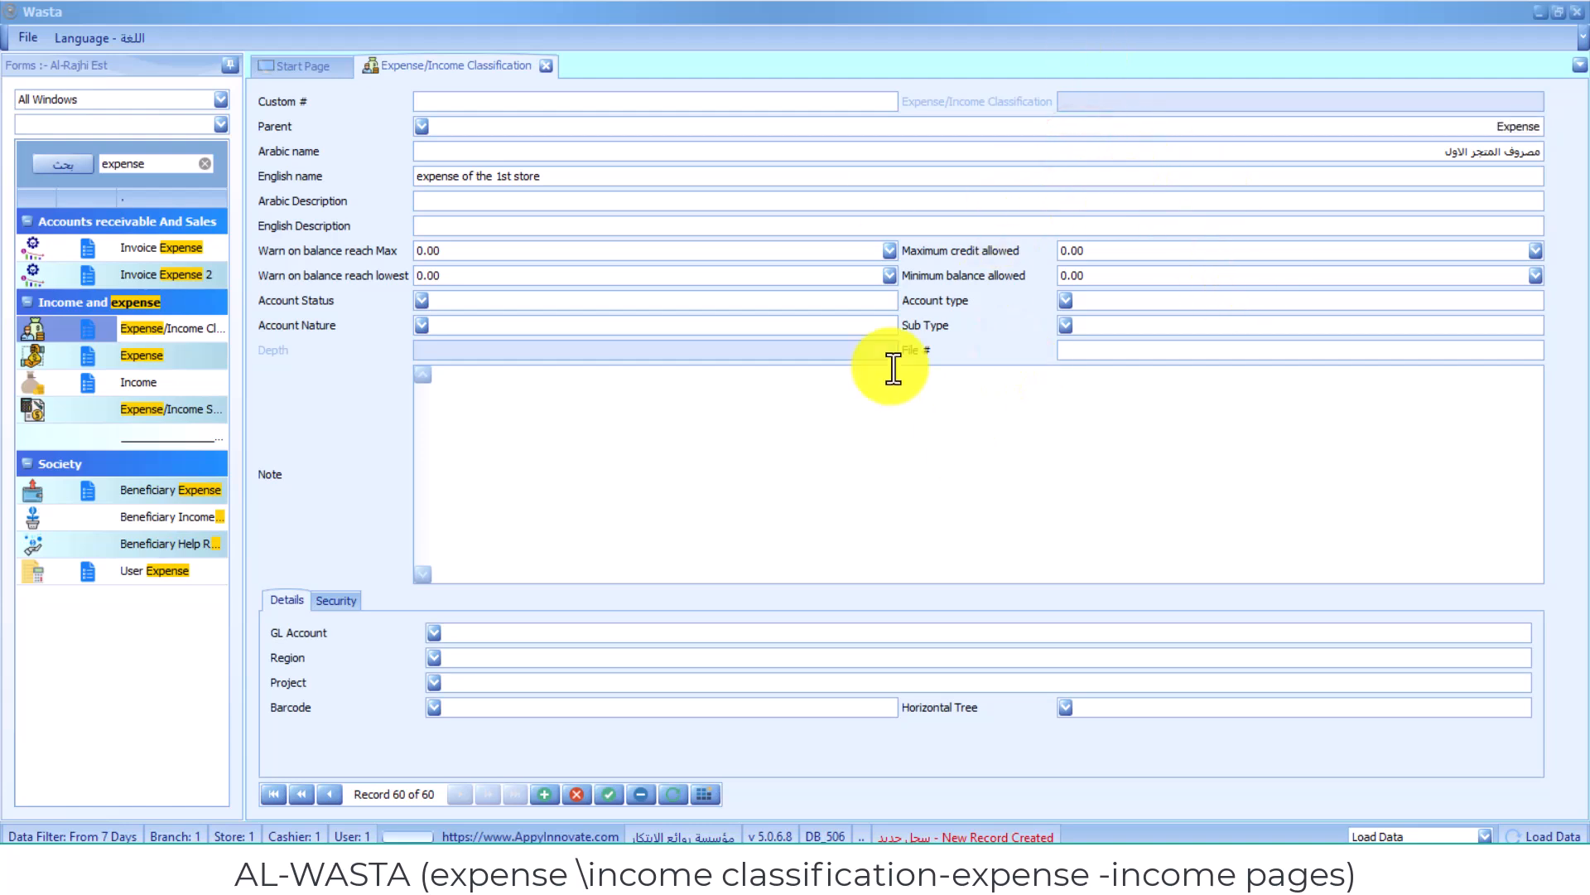
pyautogui.click(603, 786)
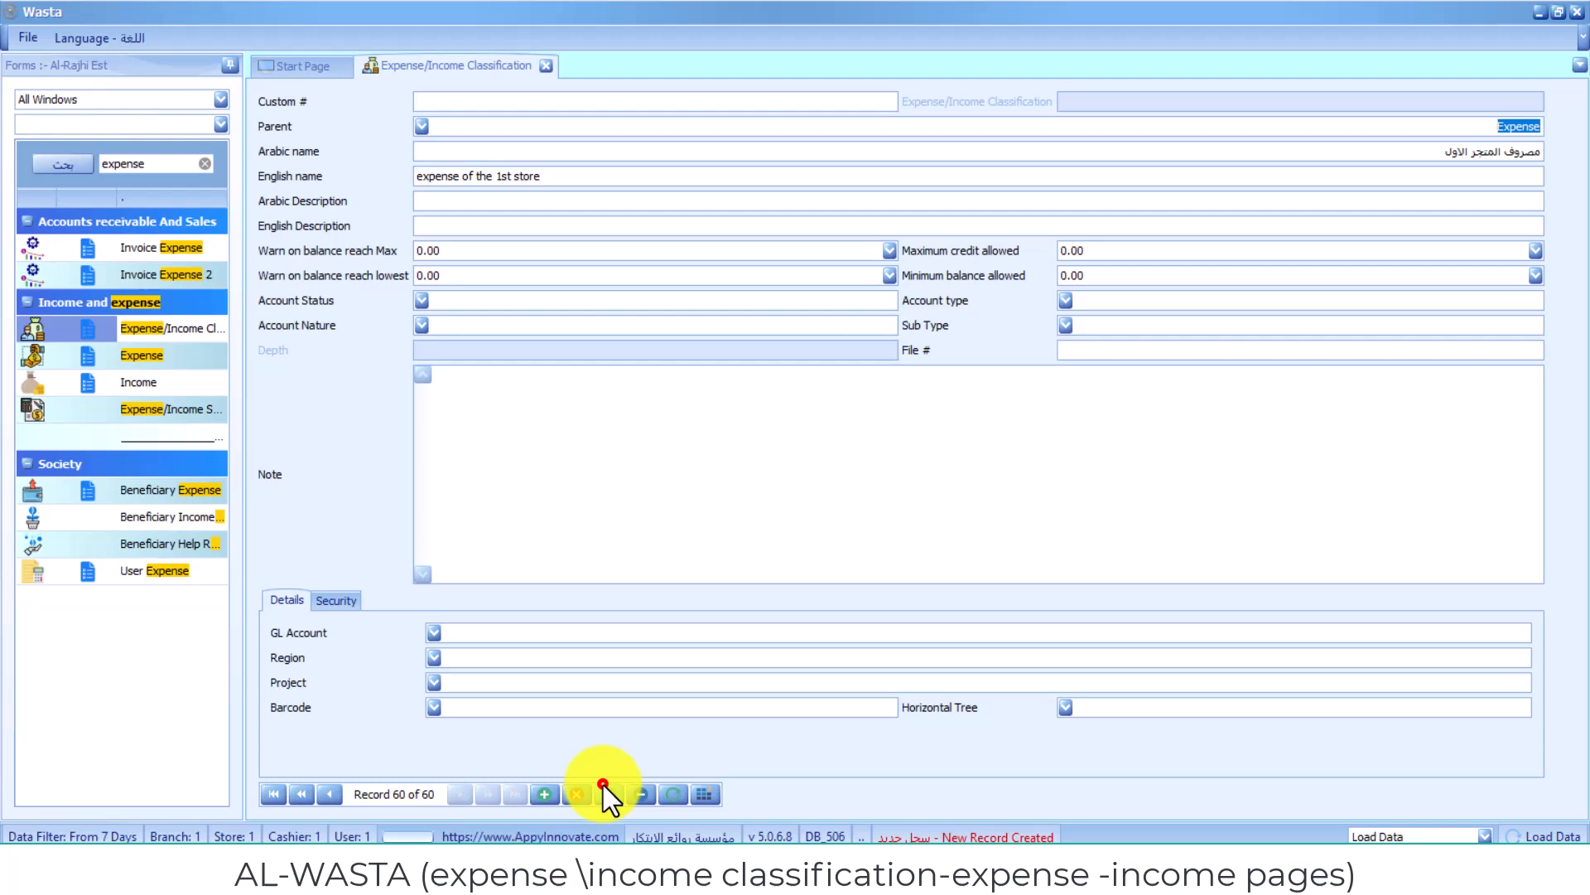
# - Open the classifications Tree List, expand the Income branch and browse its entries before closing it
pyautogui.click(1075, 118)
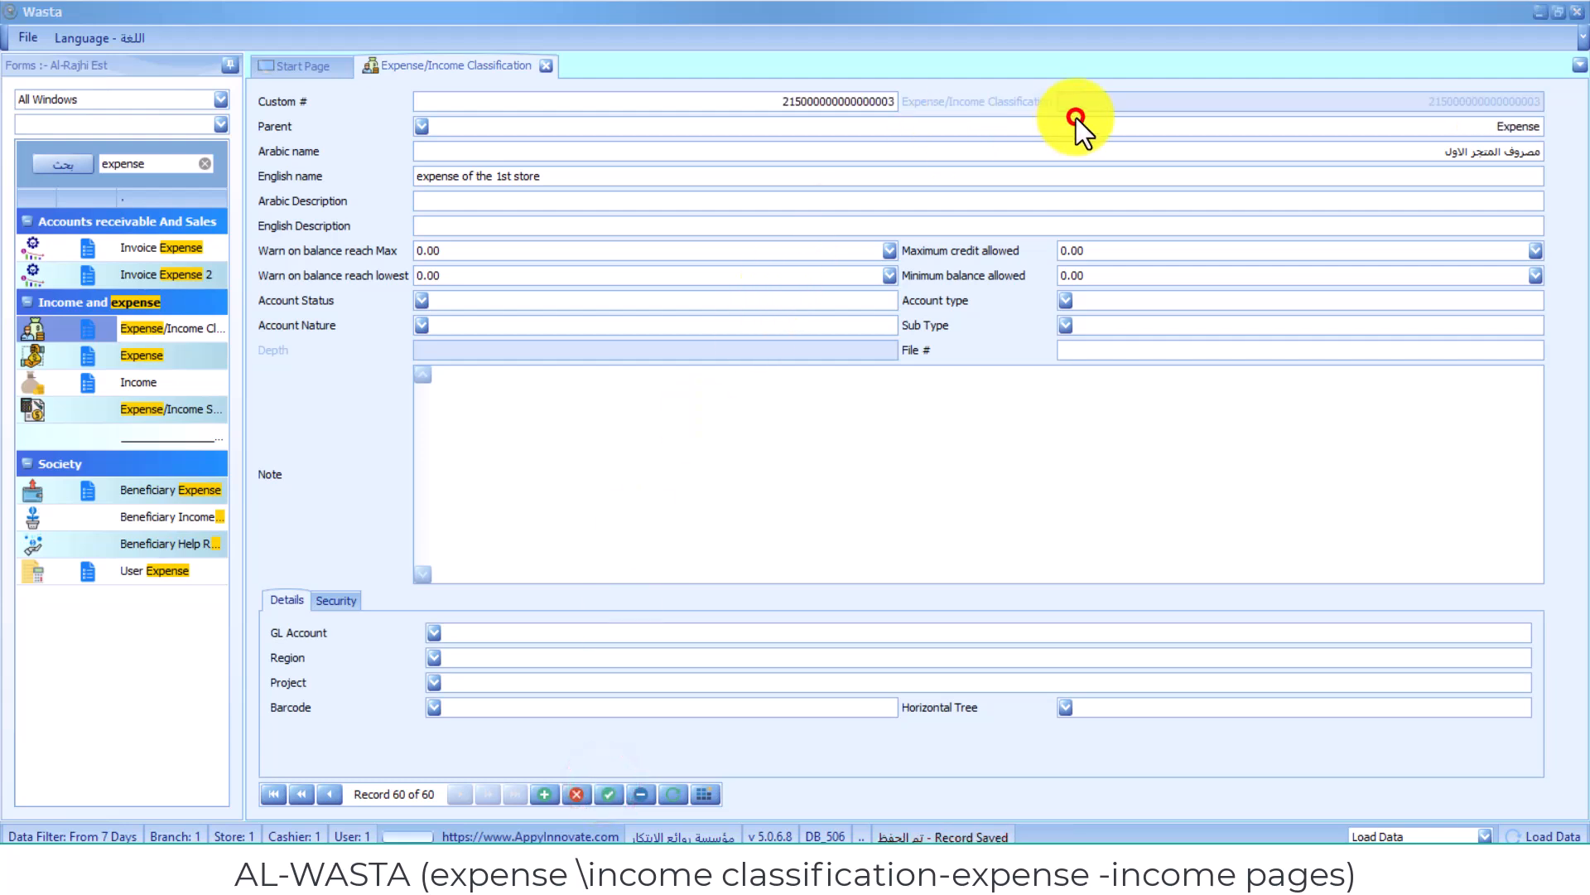
pyautogui.rightClick(507, 67)
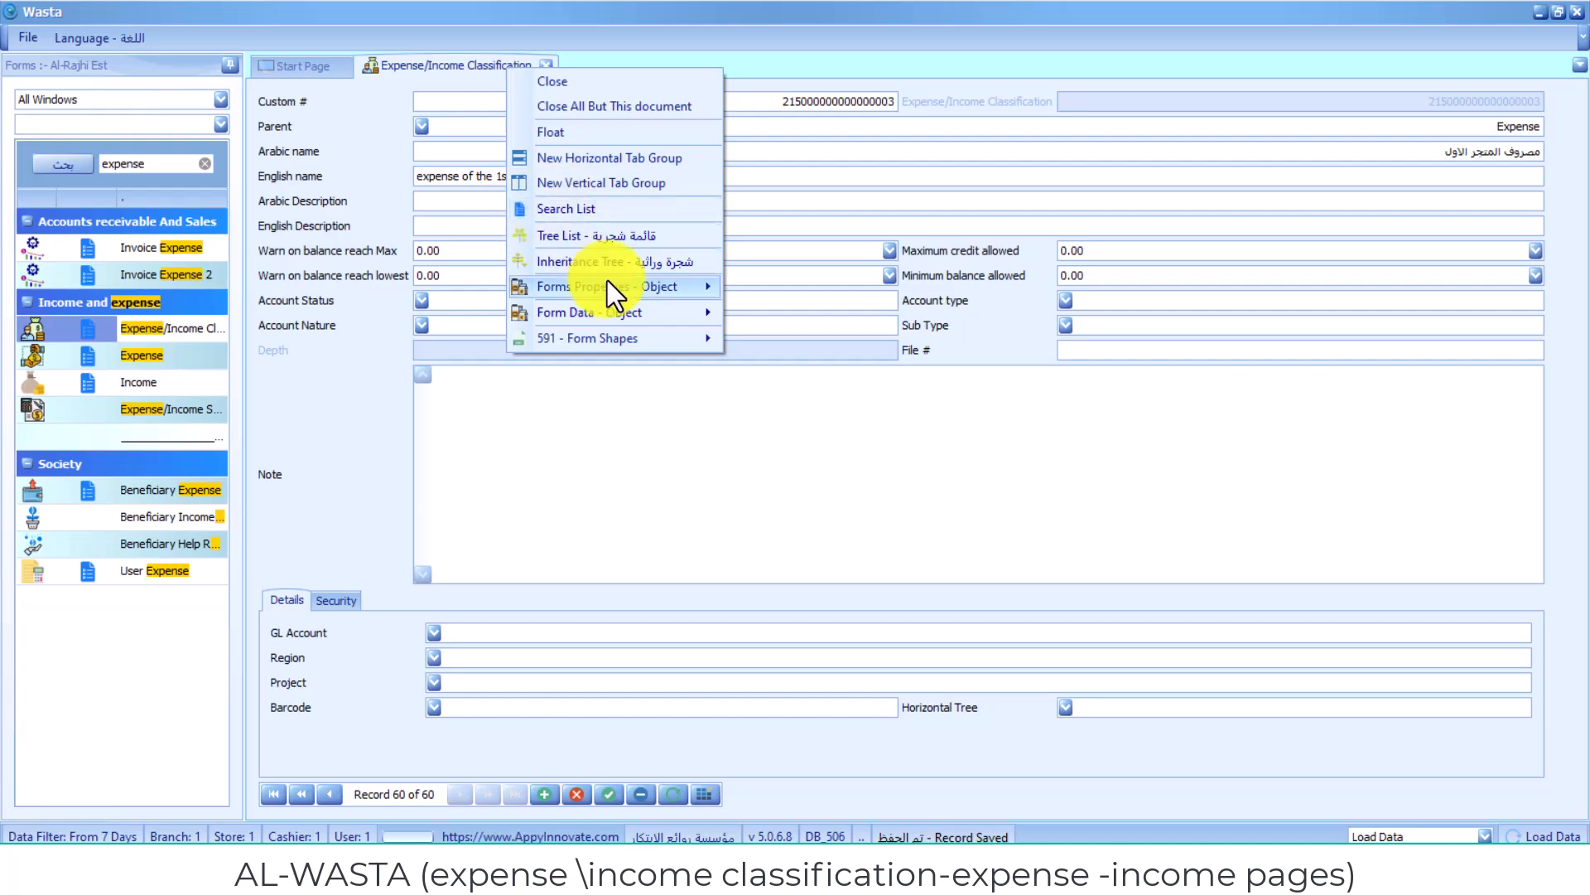
pyautogui.click(624, 239)
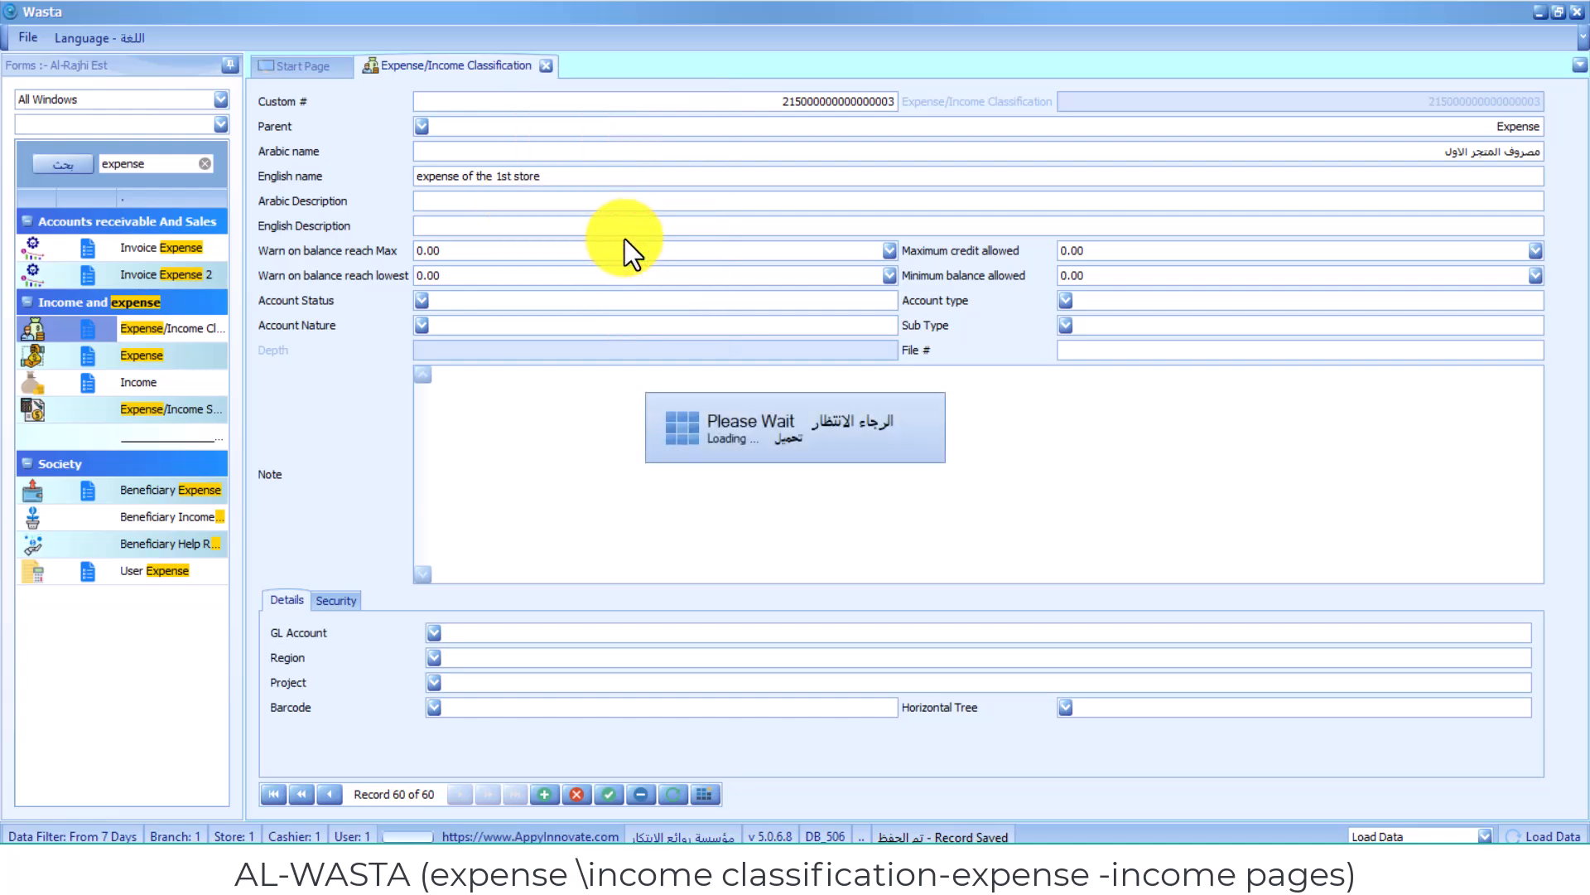
pyautogui.click(1076, 134)
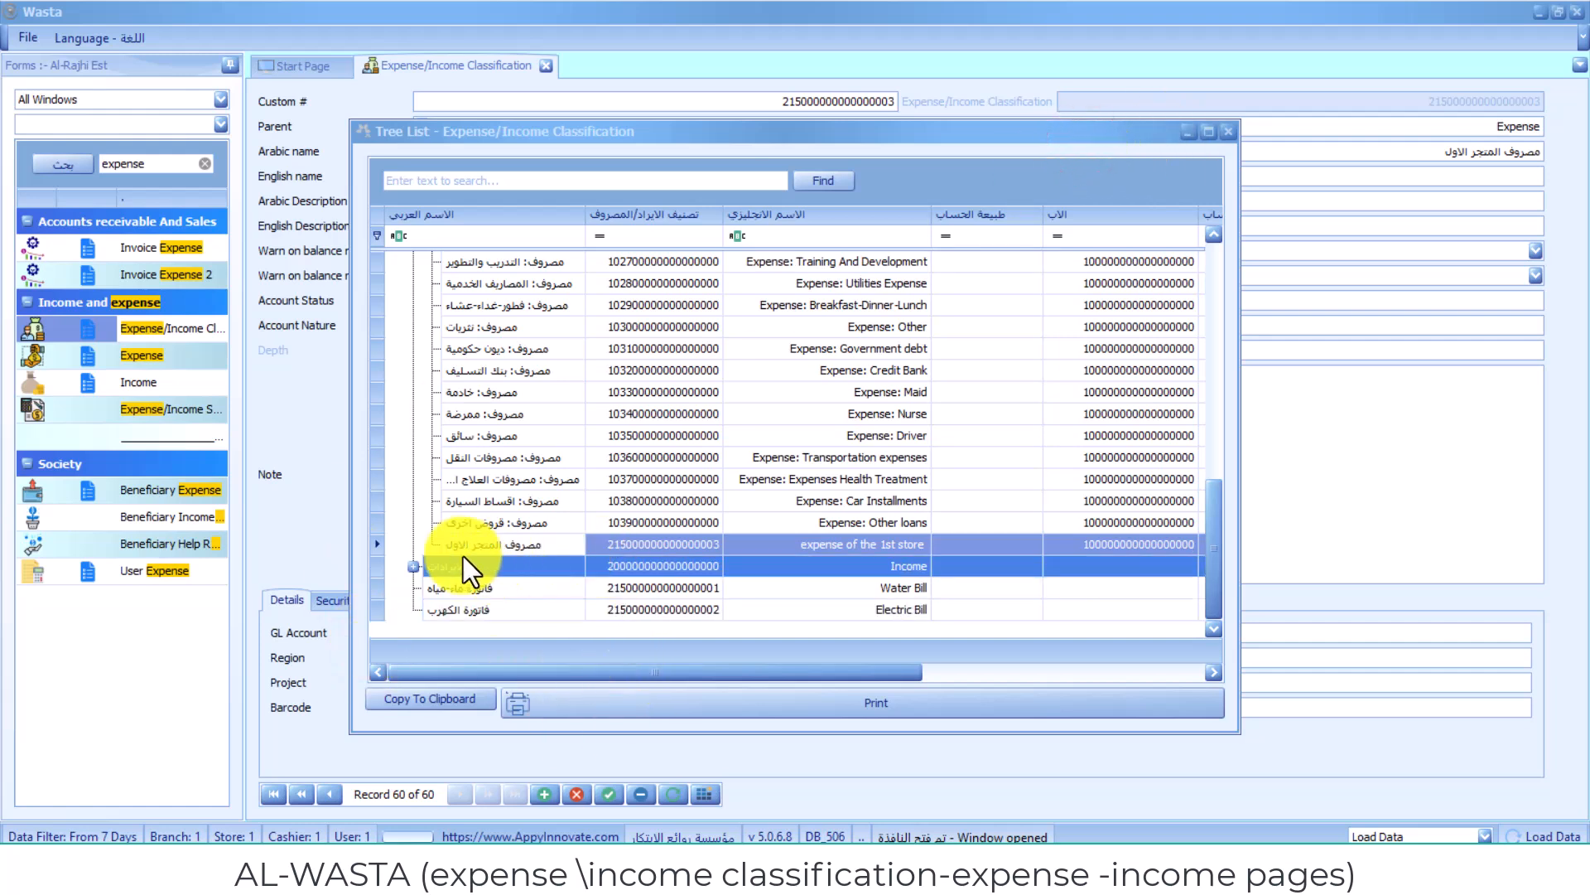
pyautogui.click(409, 568)
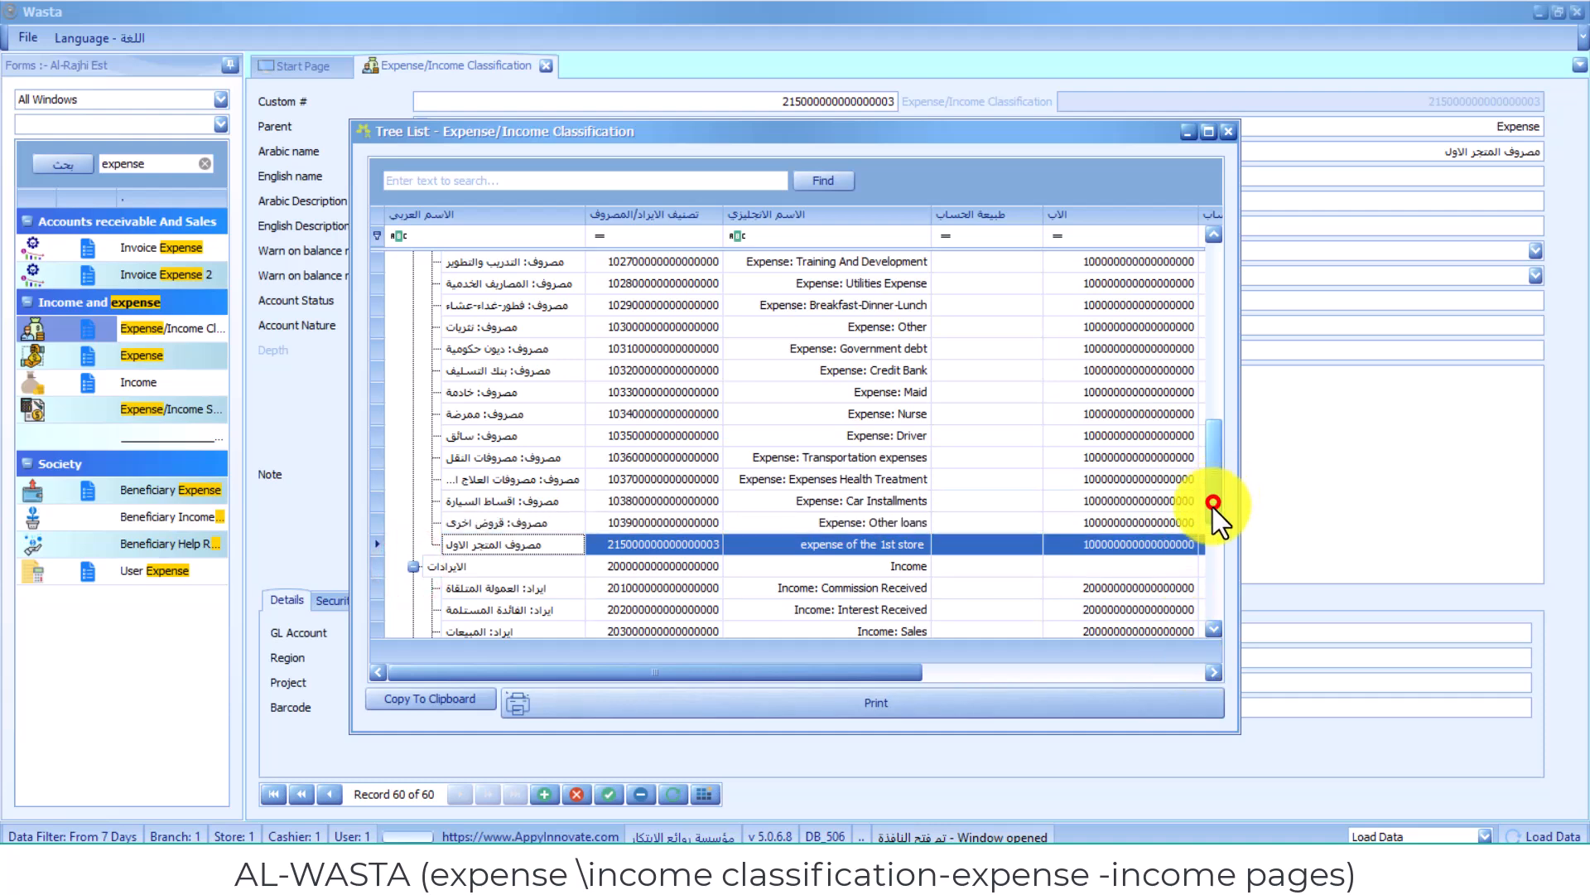
pyautogui.scroll(-5, 1212, 507)
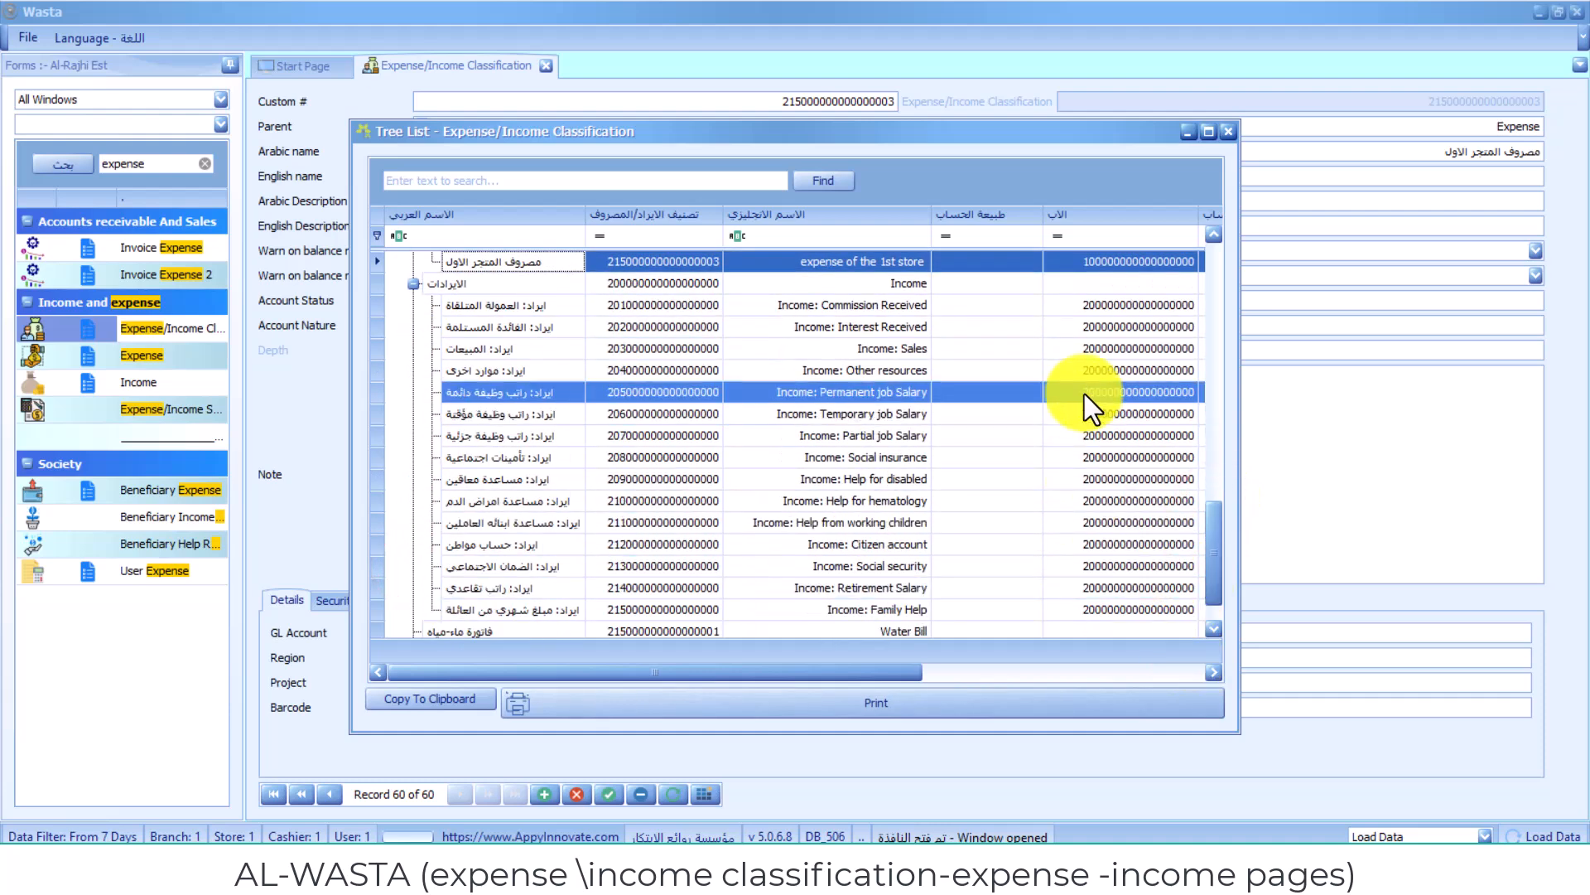
pyautogui.click(997, 343)
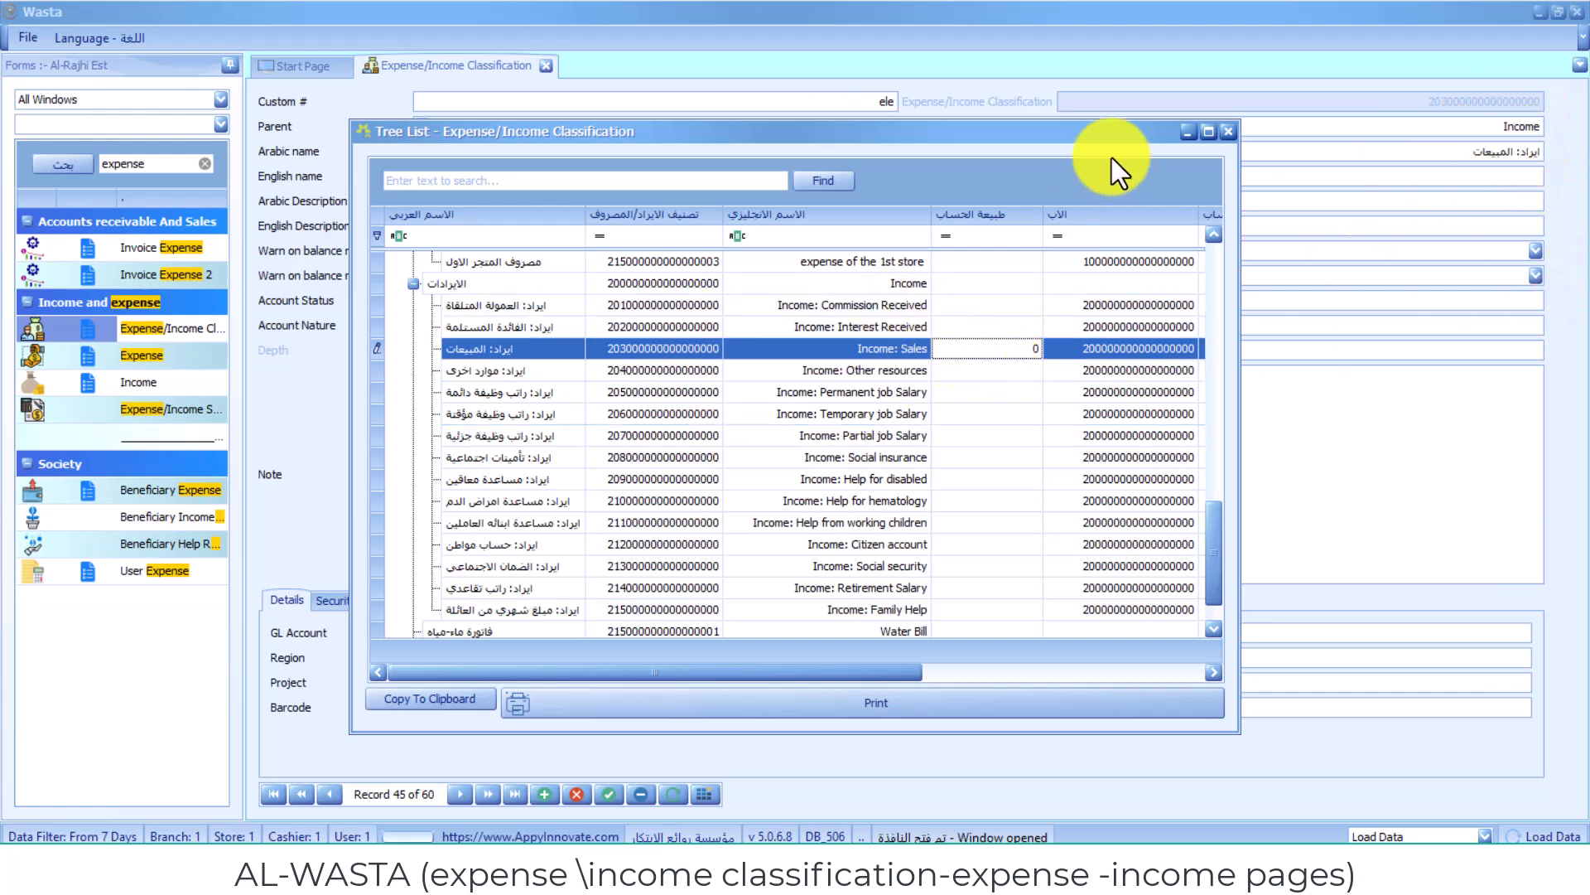
pyautogui.click(1096, 136)
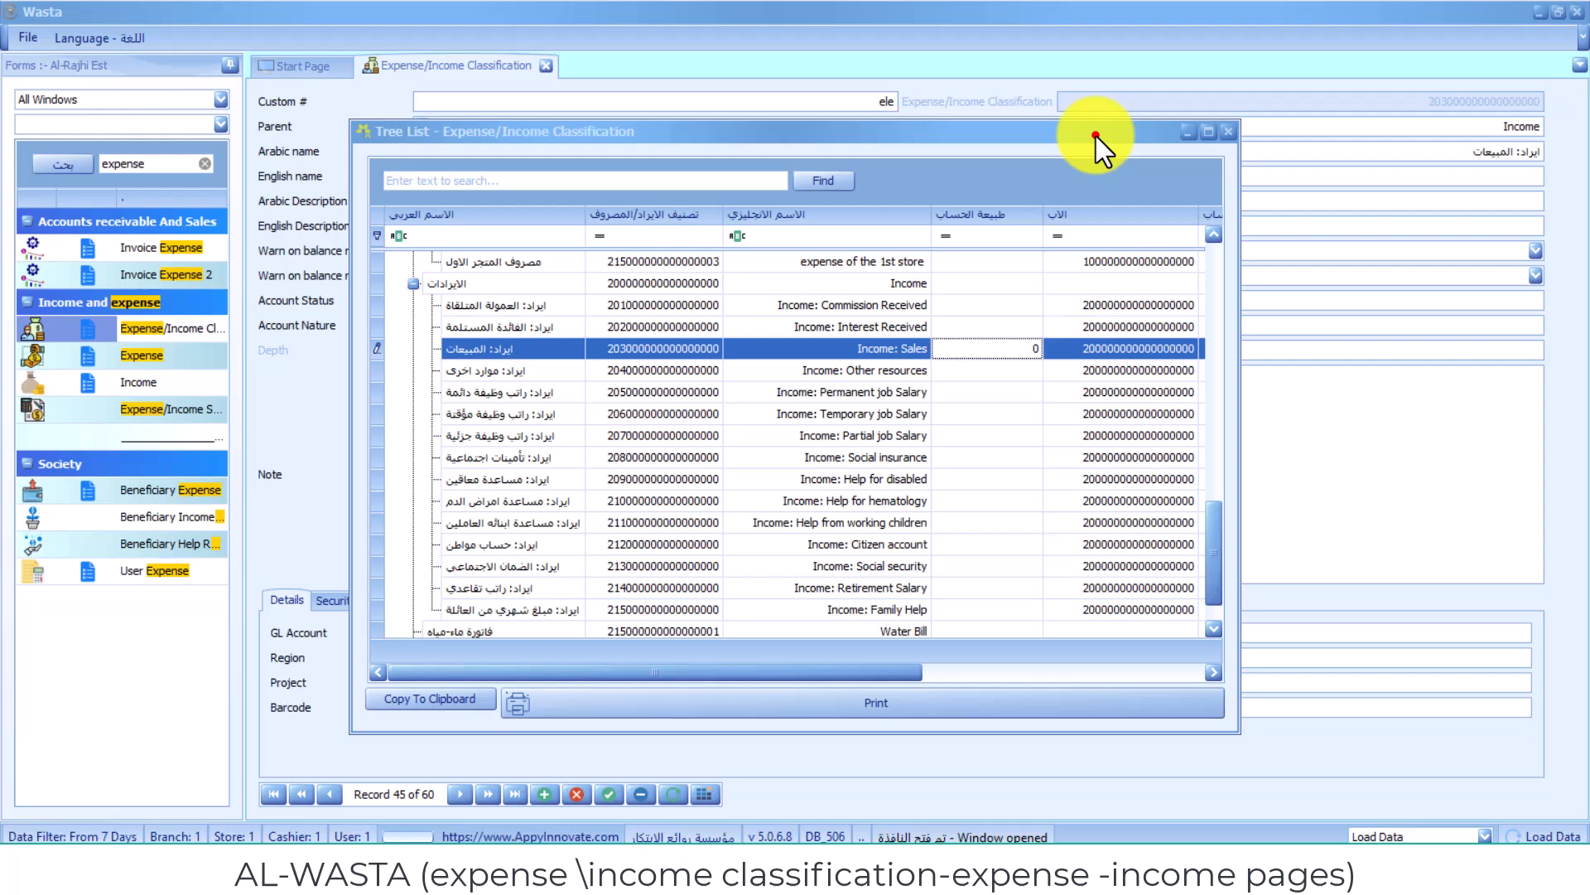
pyautogui.click(809, 368)
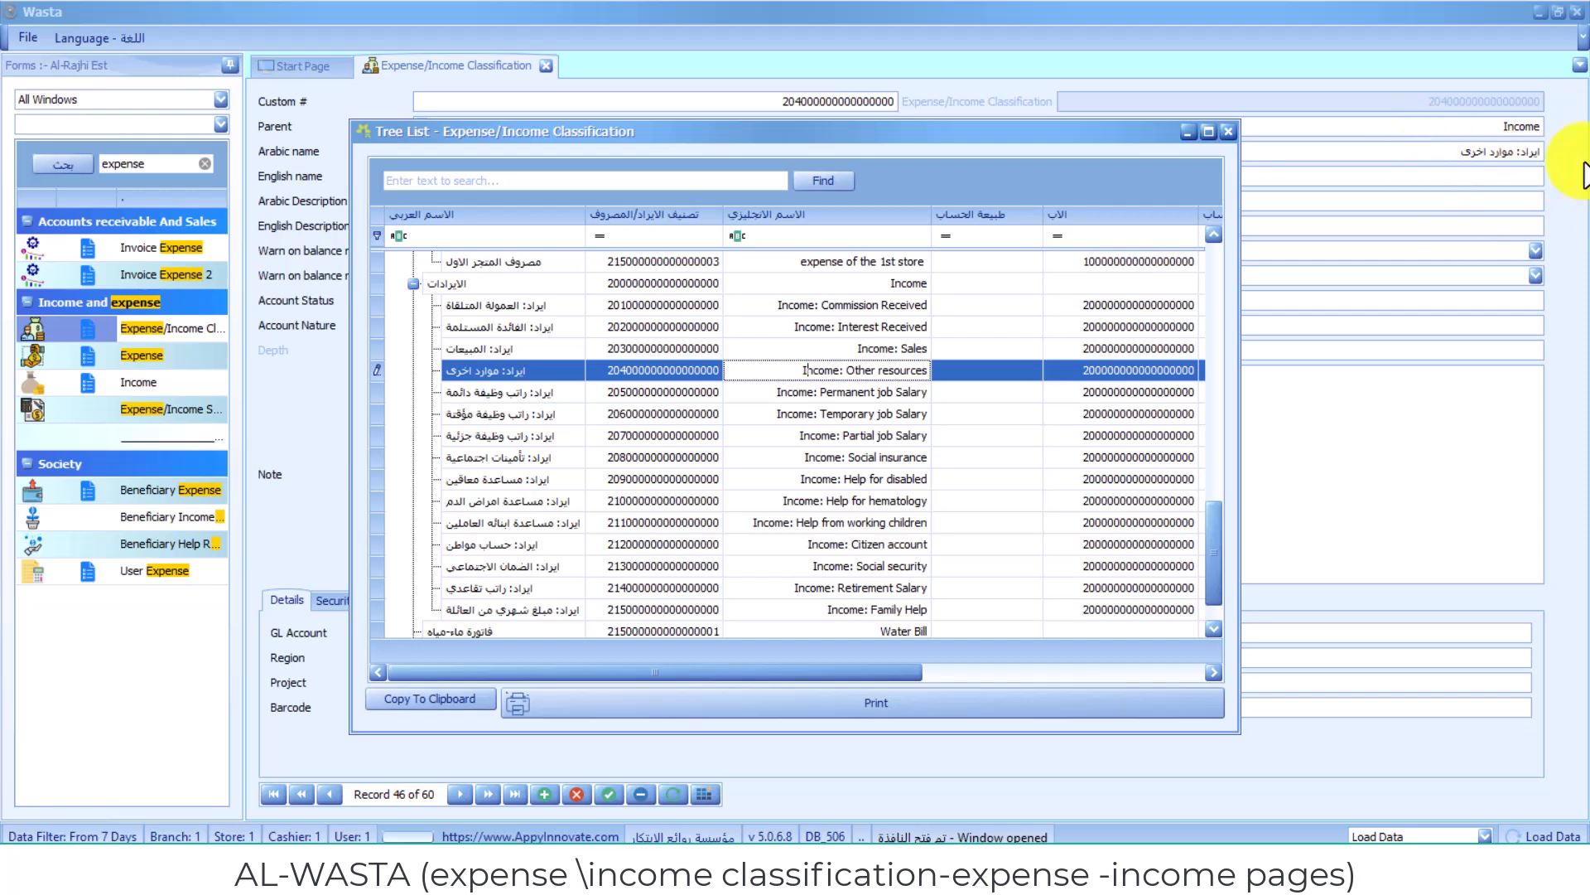
pyautogui.click(1044, 121)
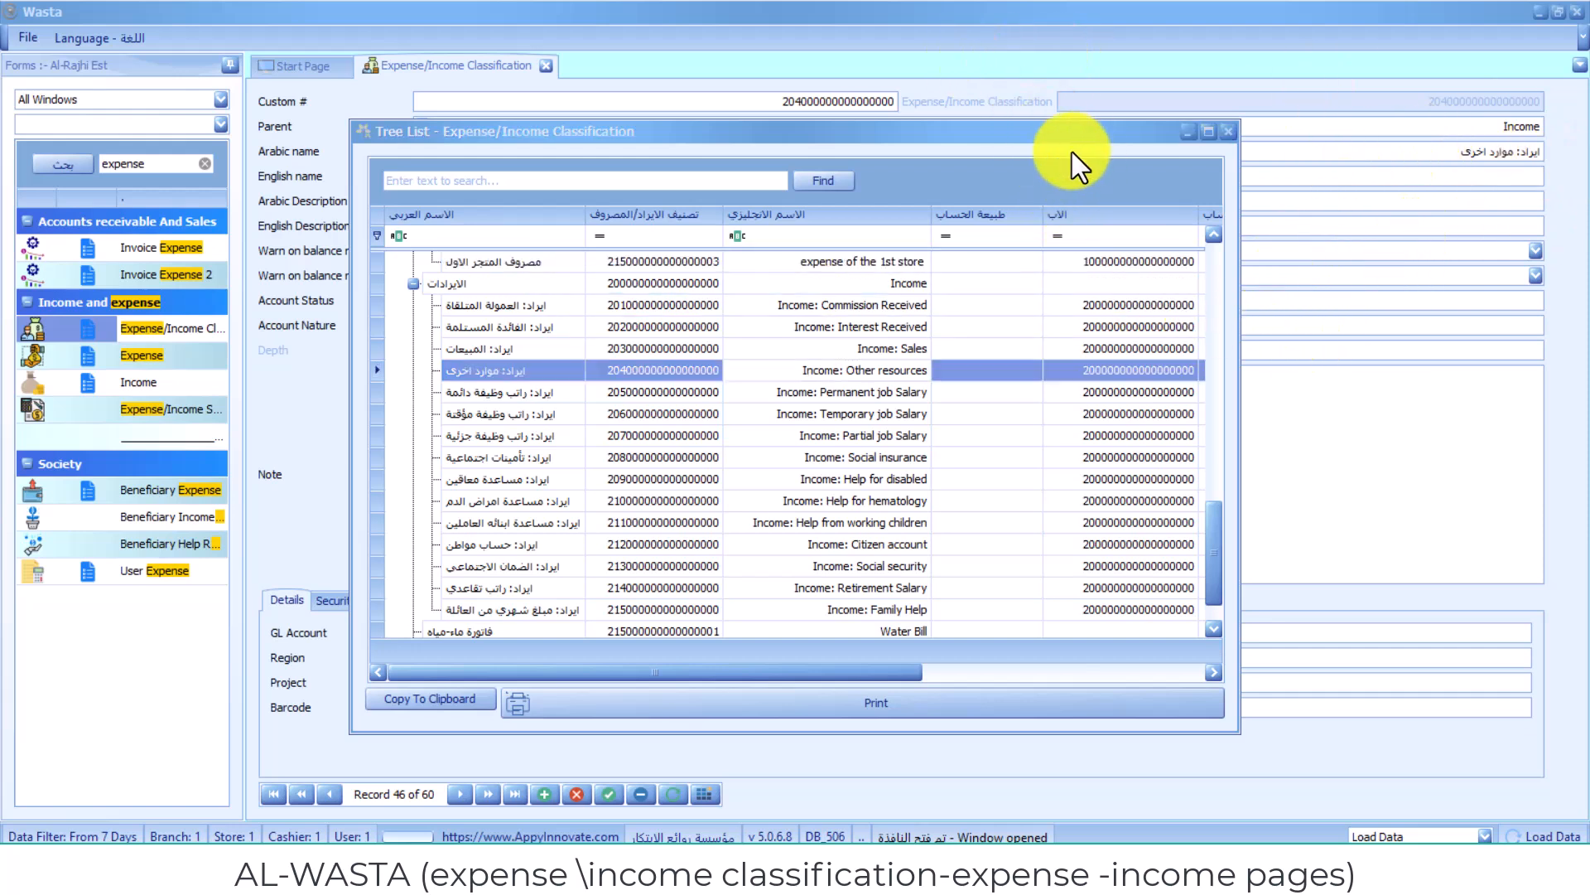
pyautogui.click(1071, 119)
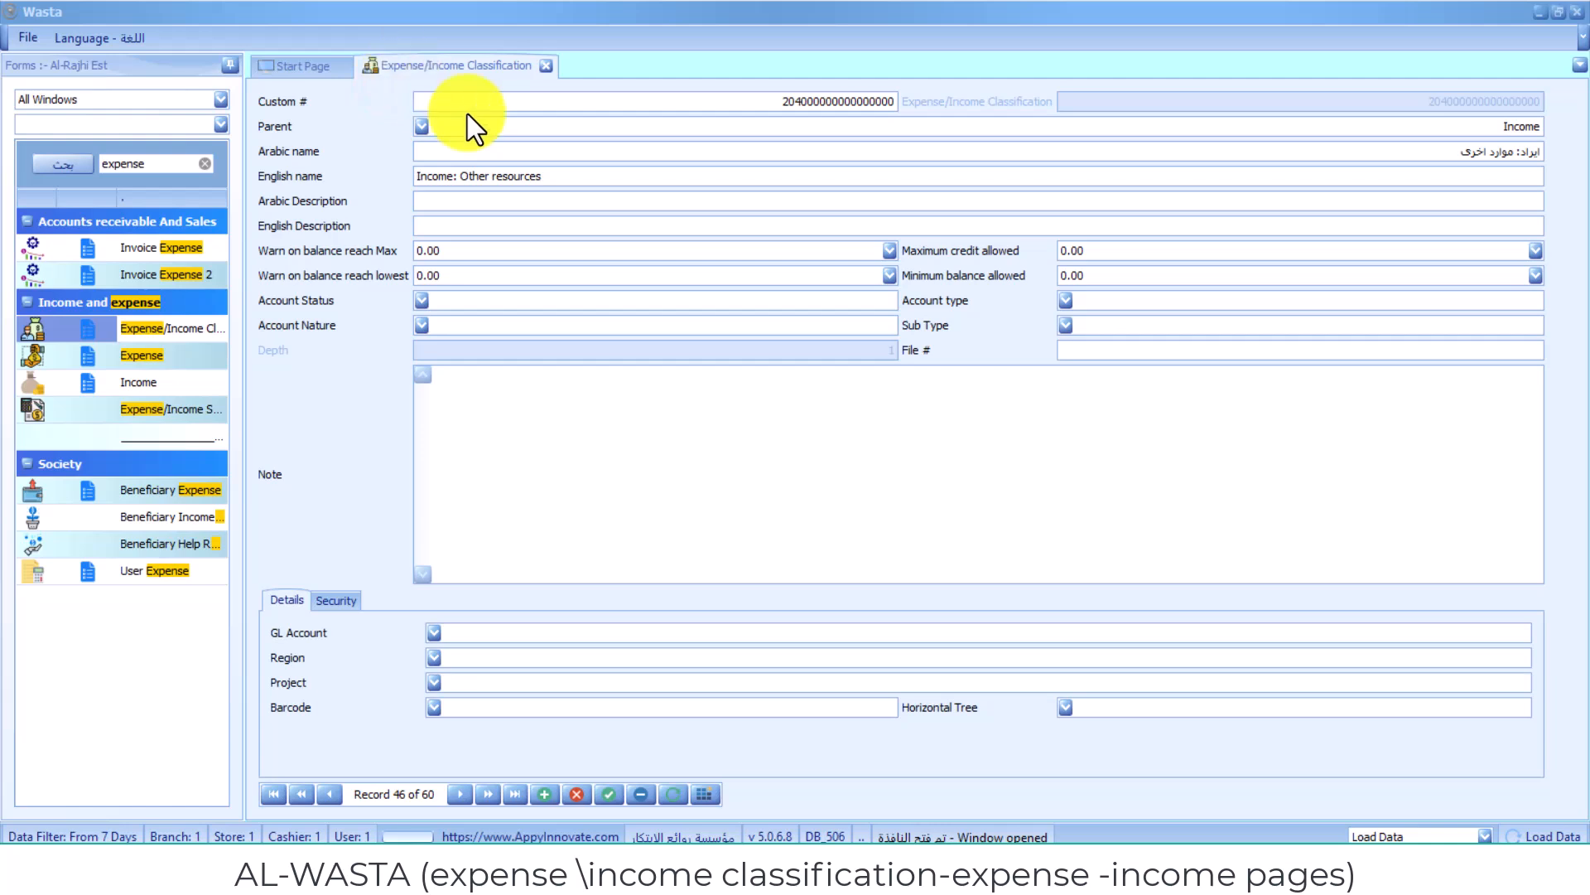
# - Open the Search List view of the expense/income classifications
pyautogui.click(1032, 130)
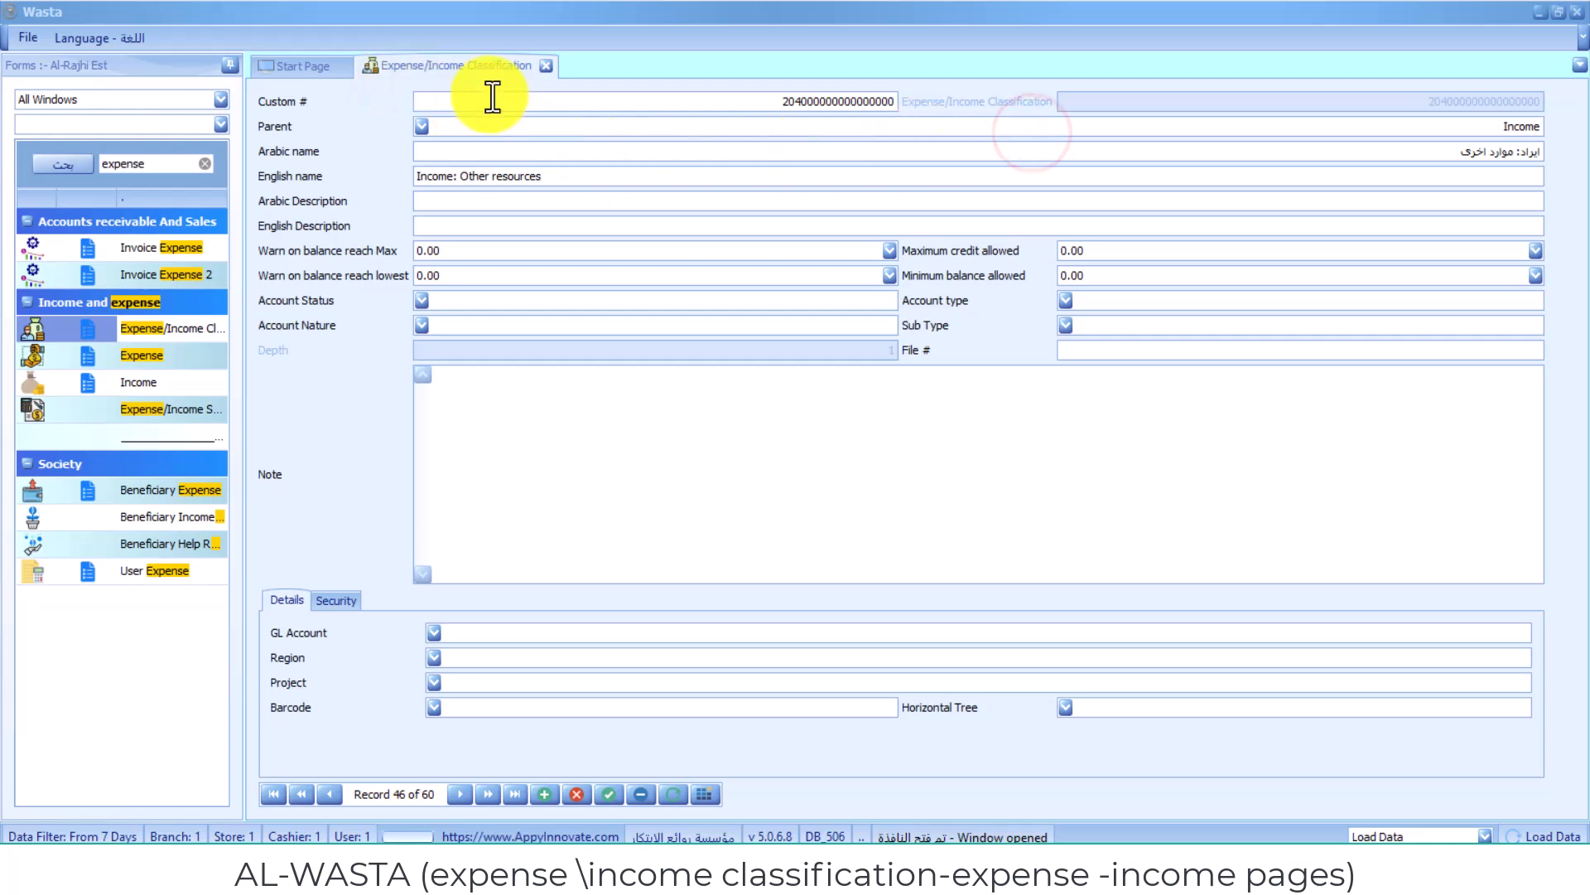
pyautogui.rightClick(481, 62)
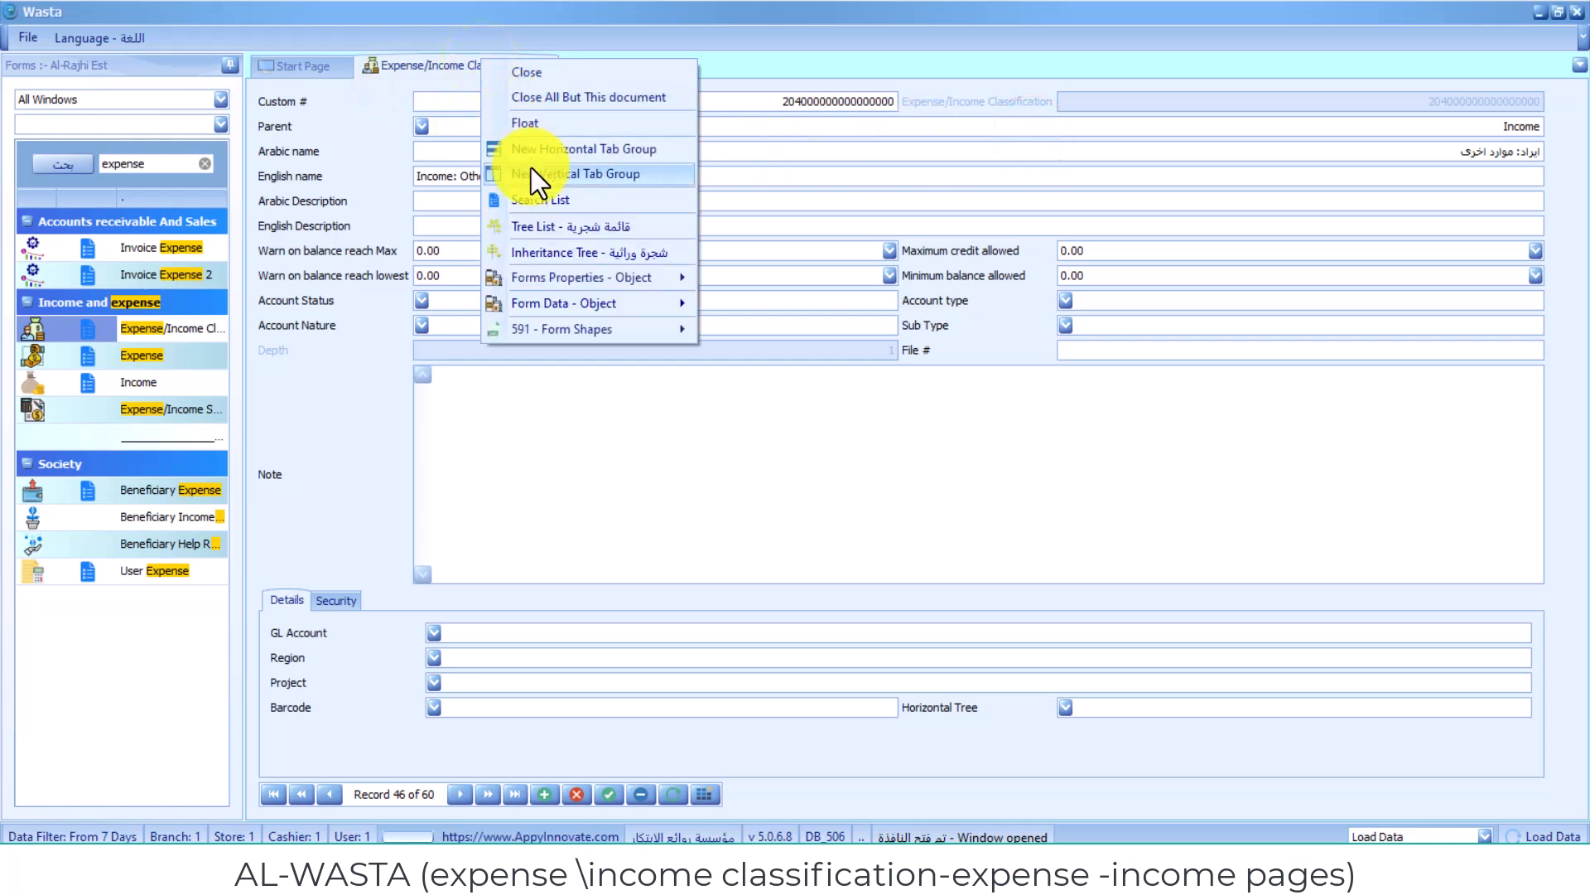
pyautogui.click(549, 201)
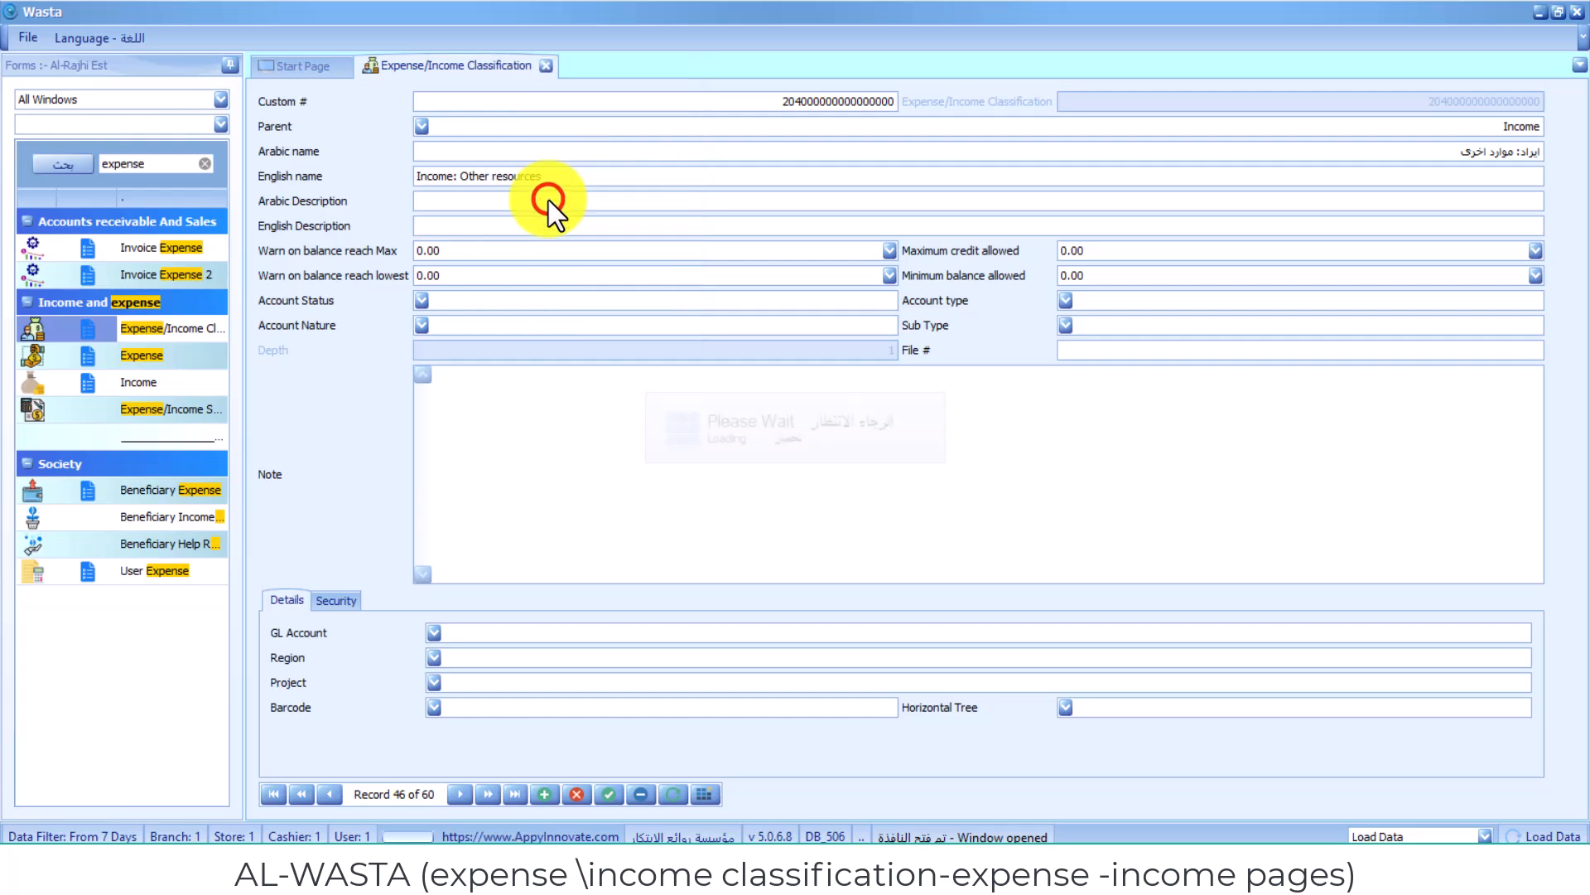
pyautogui.click(1056, 146)
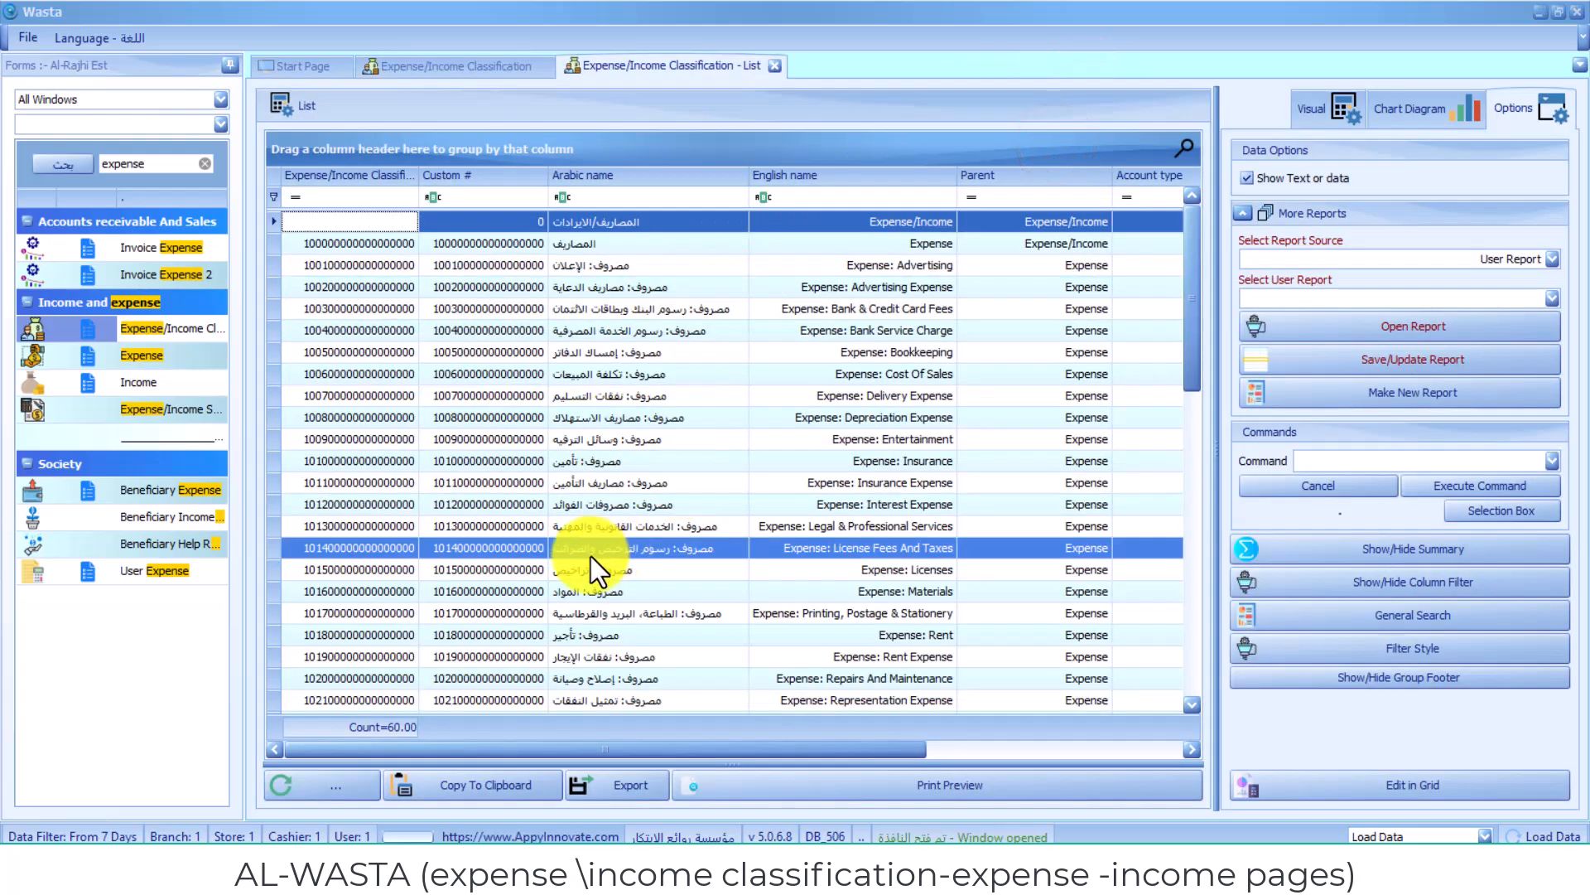
pyautogui.click(1052, 136)
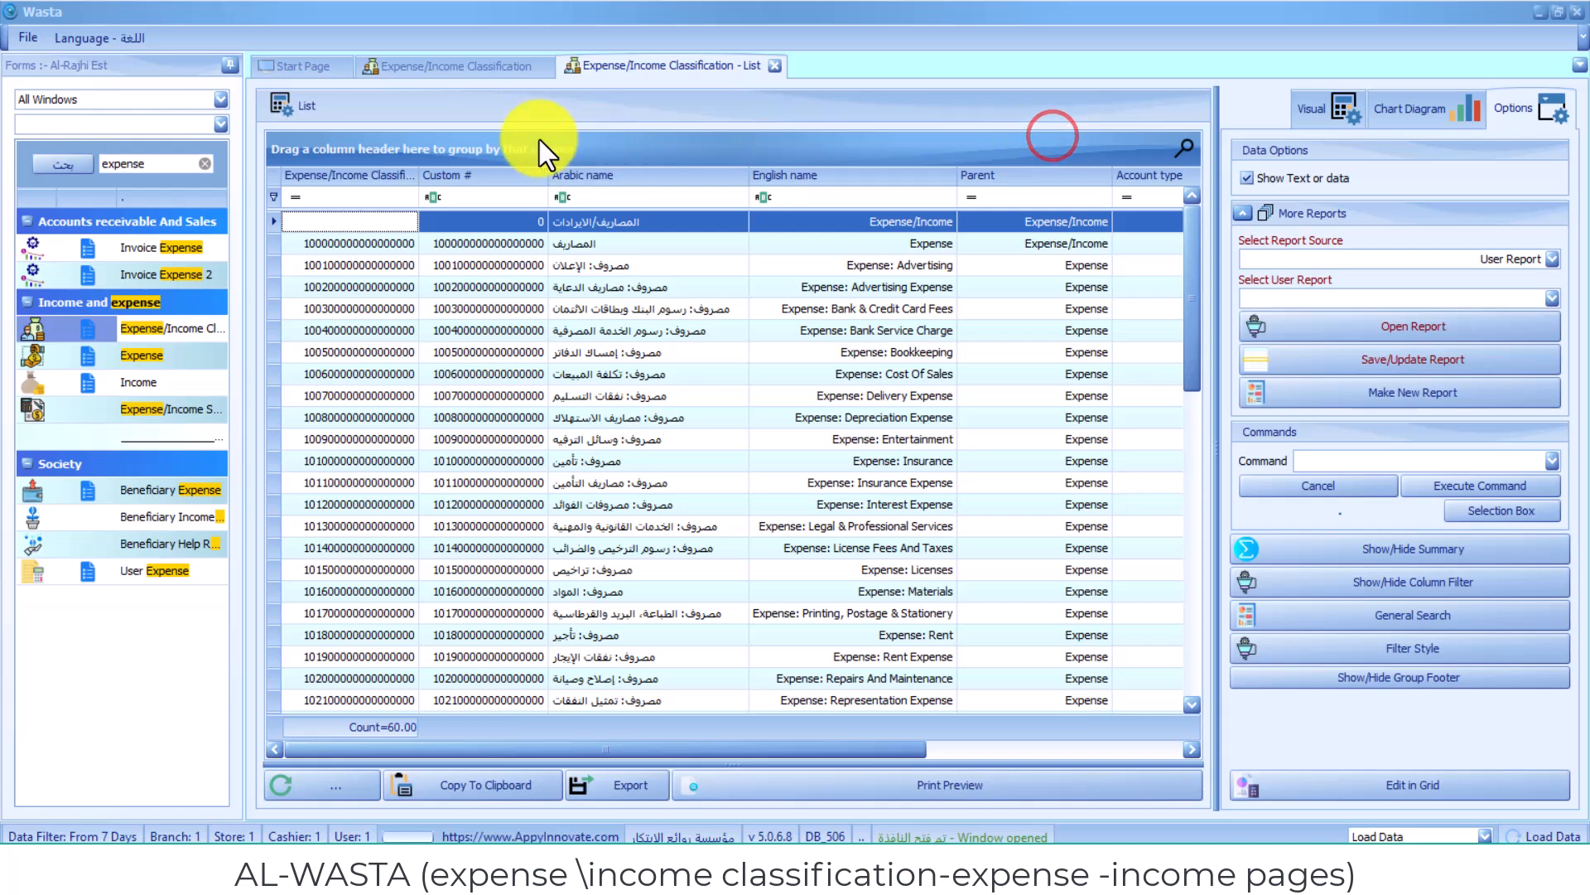
# - Group the list by Custom #, then restore Custom # as a grid column beside Arabic name
pyautogui.moveTo(510, 181)
pyautogui.mouseDown()
pyautogui.moveTo(519, 133)
pyautogui.moveTo(505, 152)
pyautogui.mouseUp()
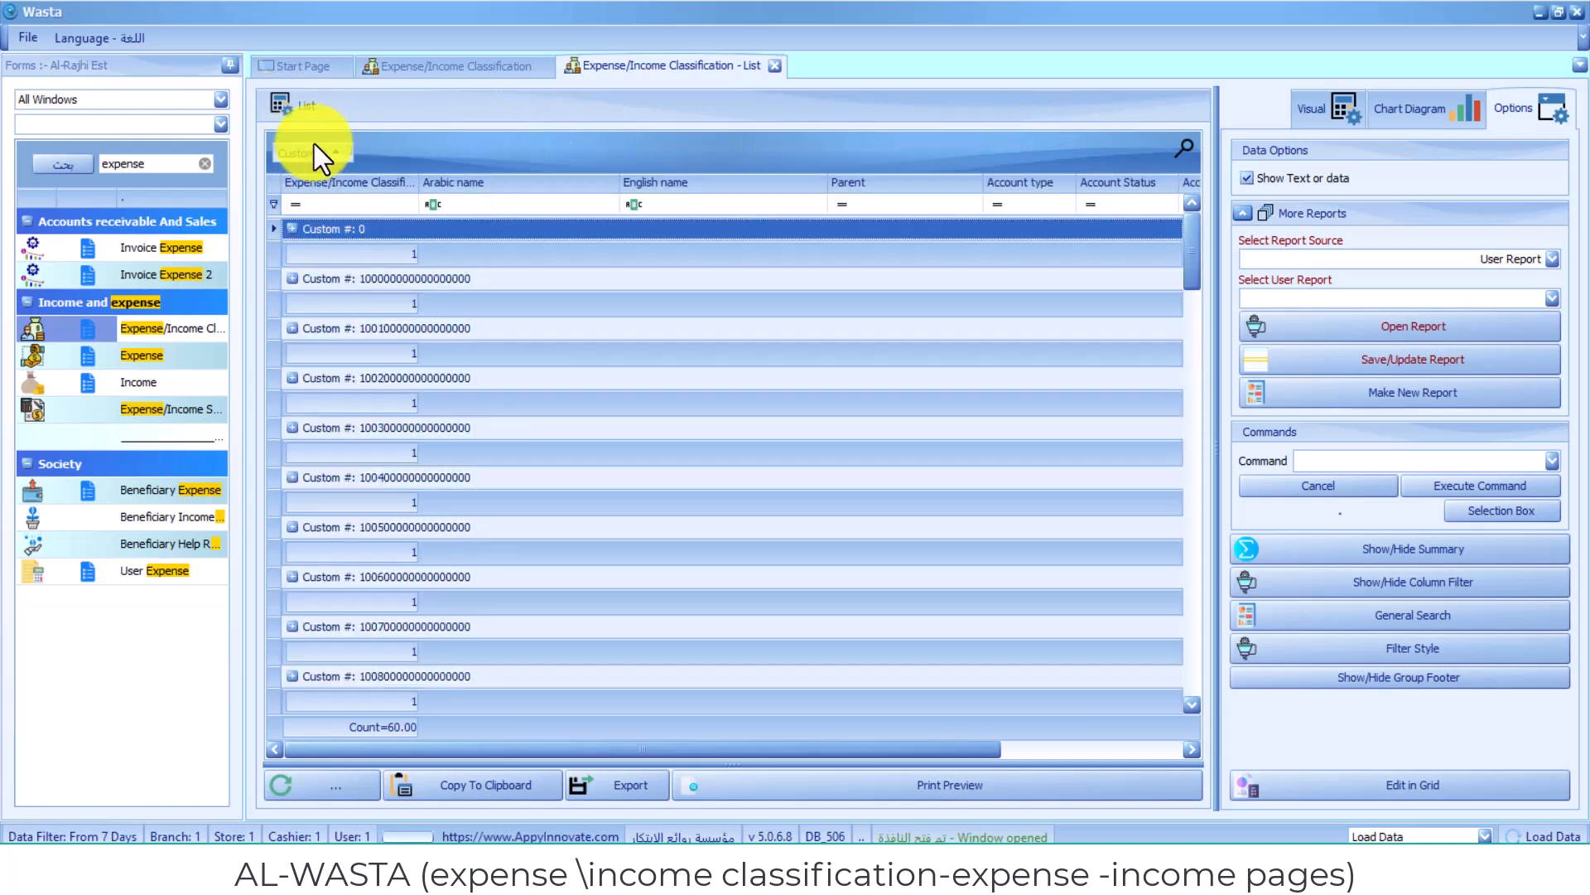
pyautogui.moveTo(315, 152); pyautogui.dragTo(700, 156)
pyautogui.moveTo(319, 154); pyautogui.dragTo(648, 179)
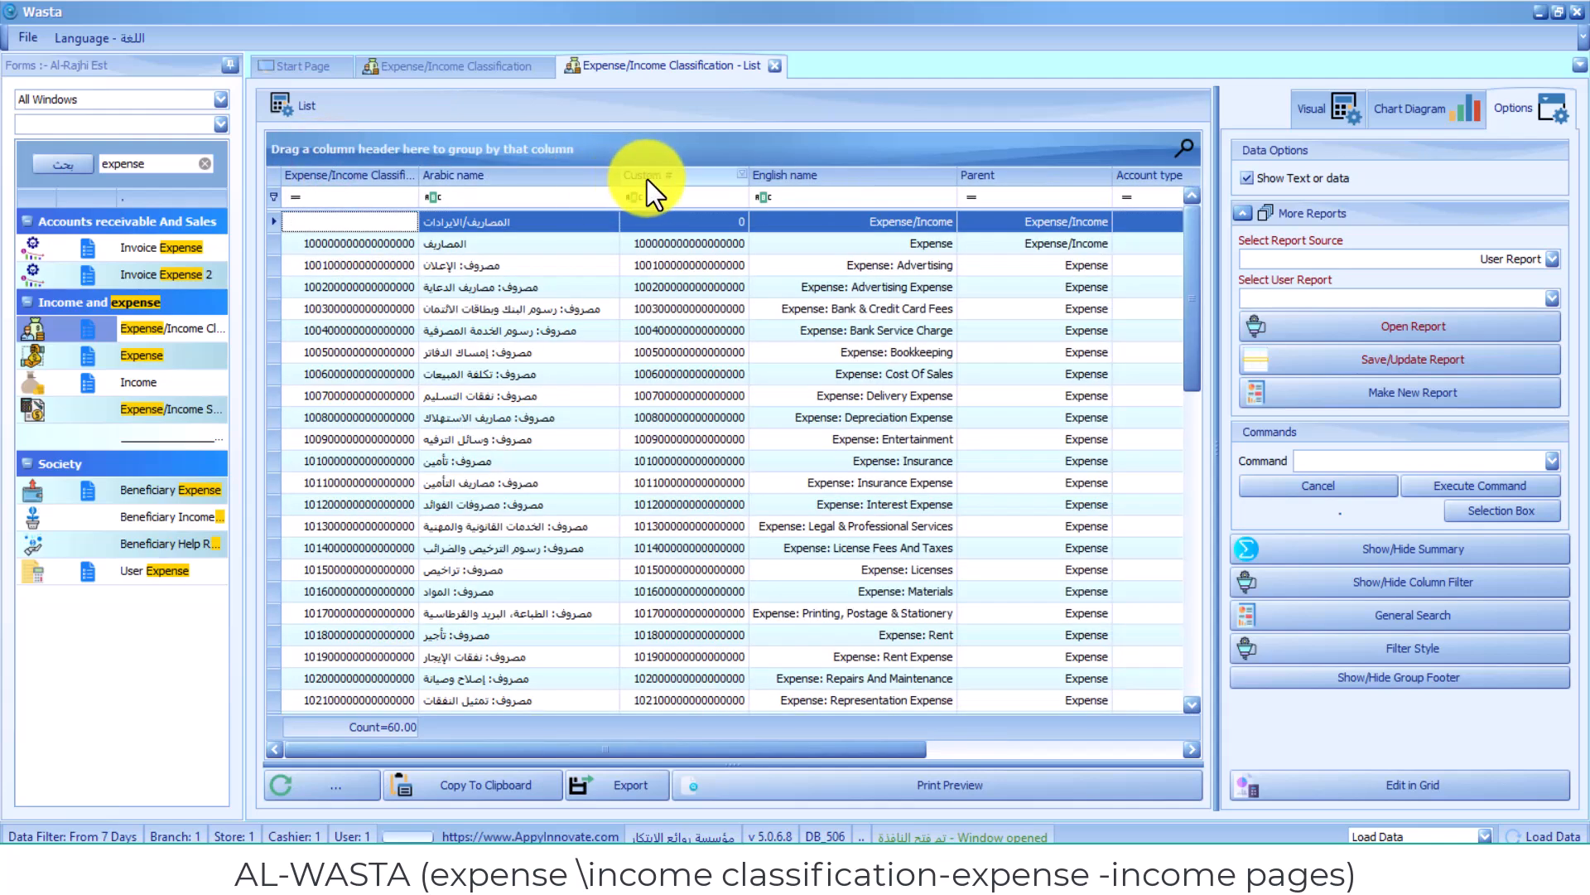
# - Open the top list entry in the form, return to the list, and sort it by English name
pyautogui.doubleClick(717, 179)
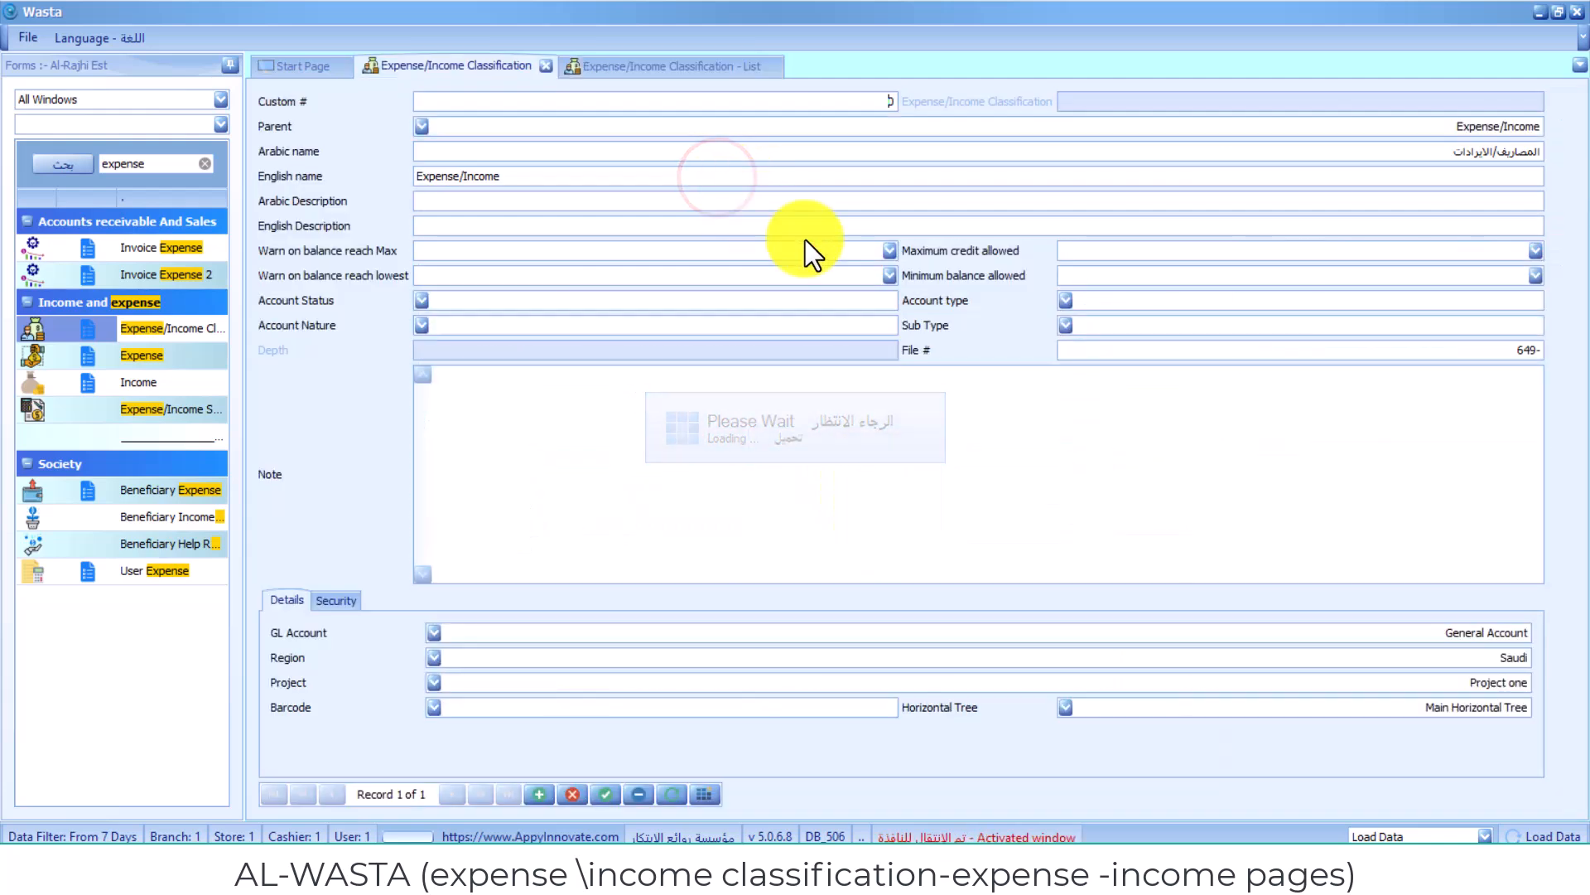
pyautogui.click(1070, 137)
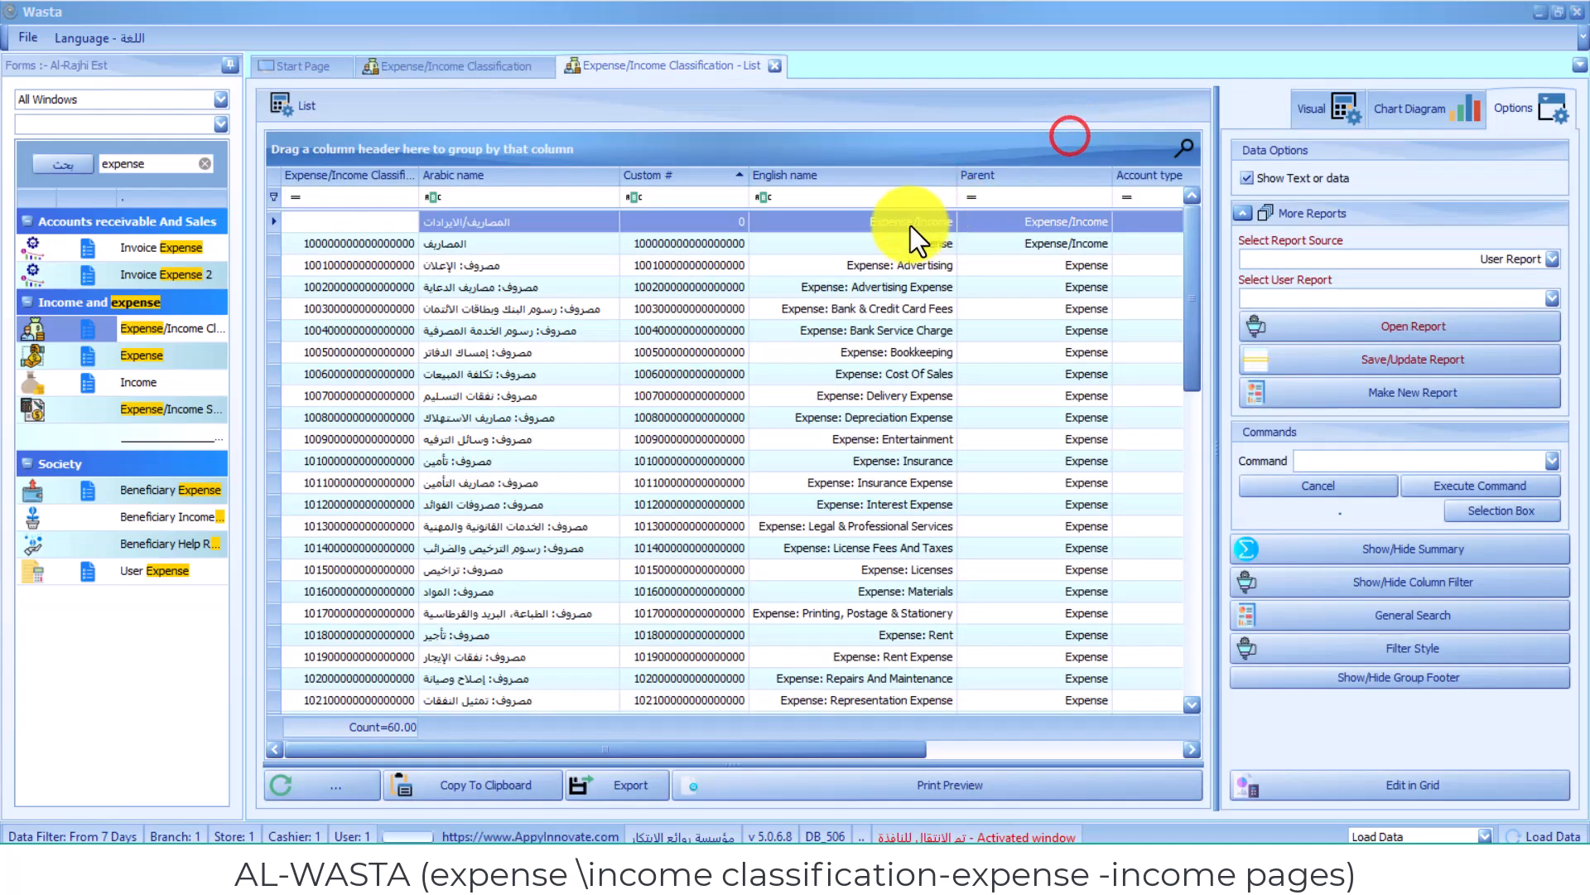
pyautogui.click(938, 170)
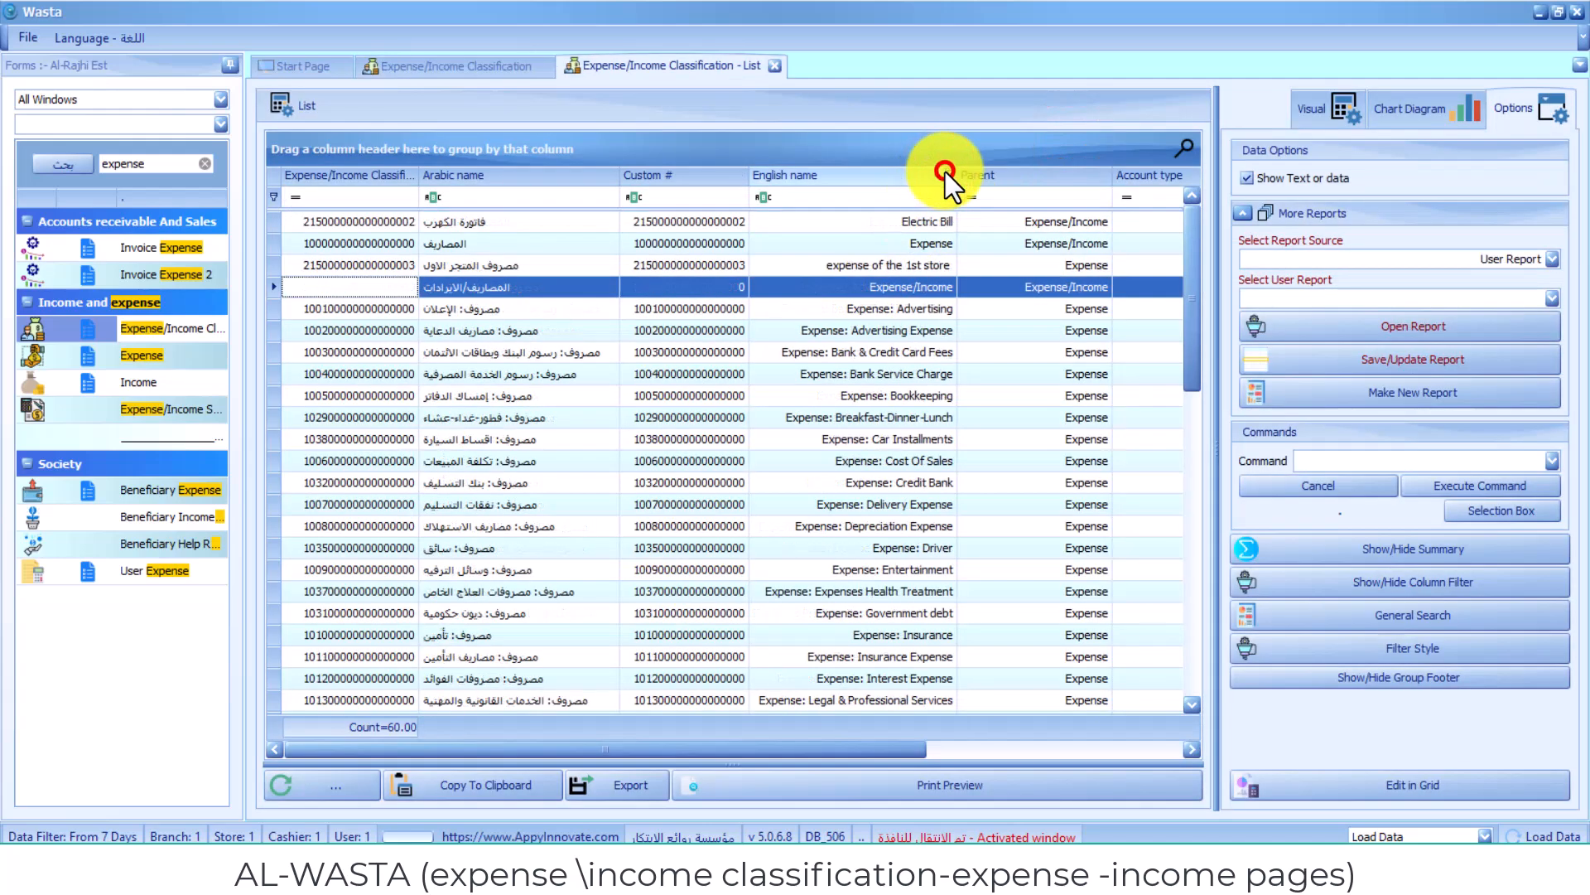
# - Open a print preview of the expense/income classifications list
pyautogui.click(1060, 143)
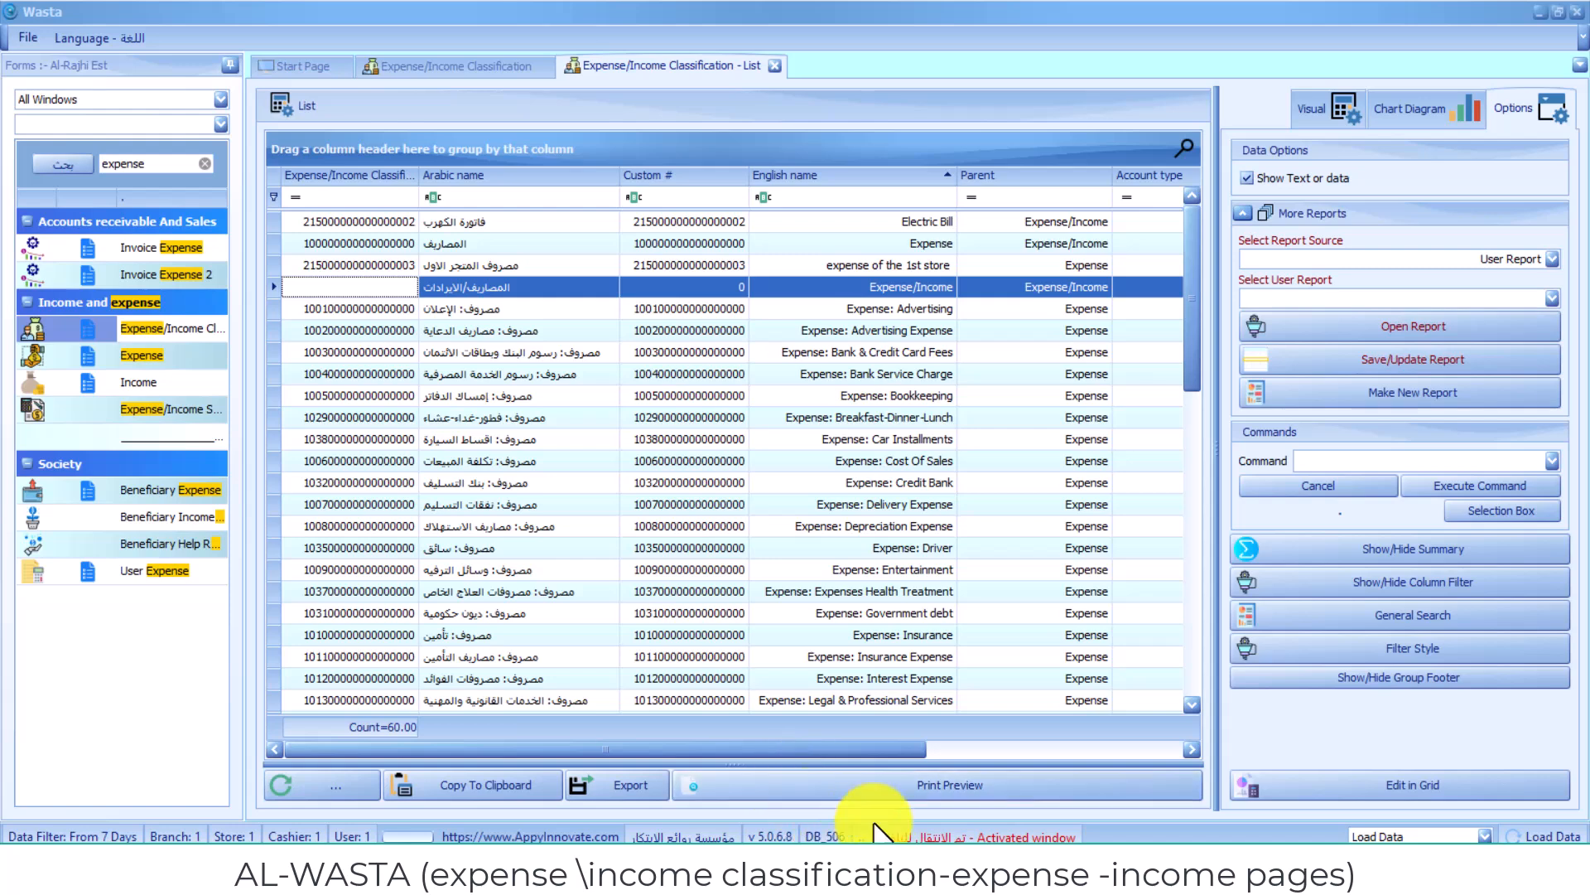
pyautogui.click(893, 791)
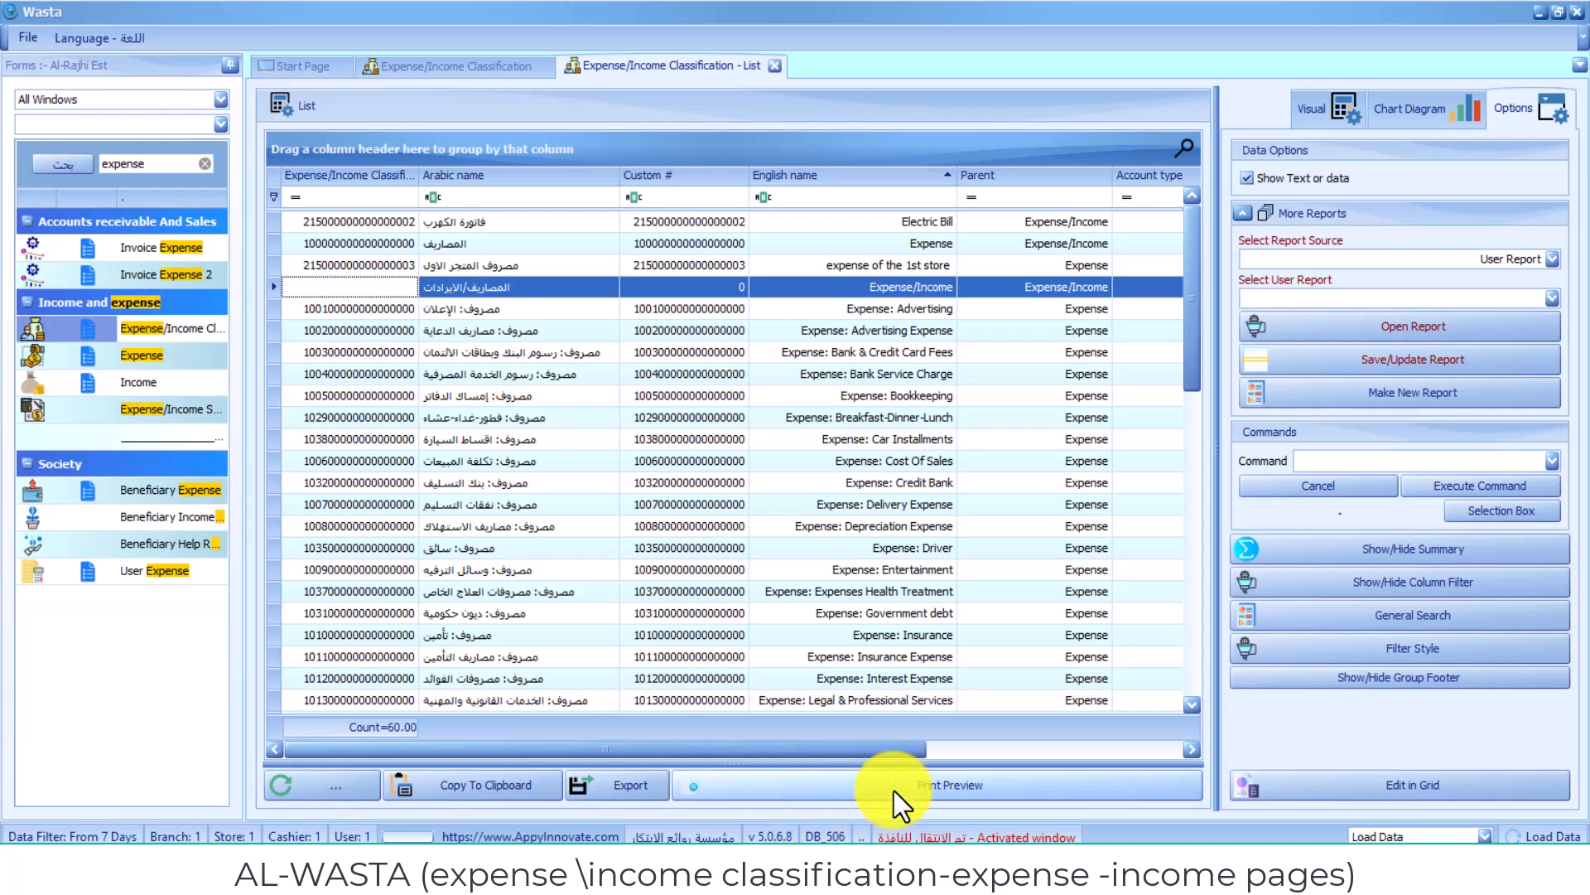
pyautogui.click(1067, 147)
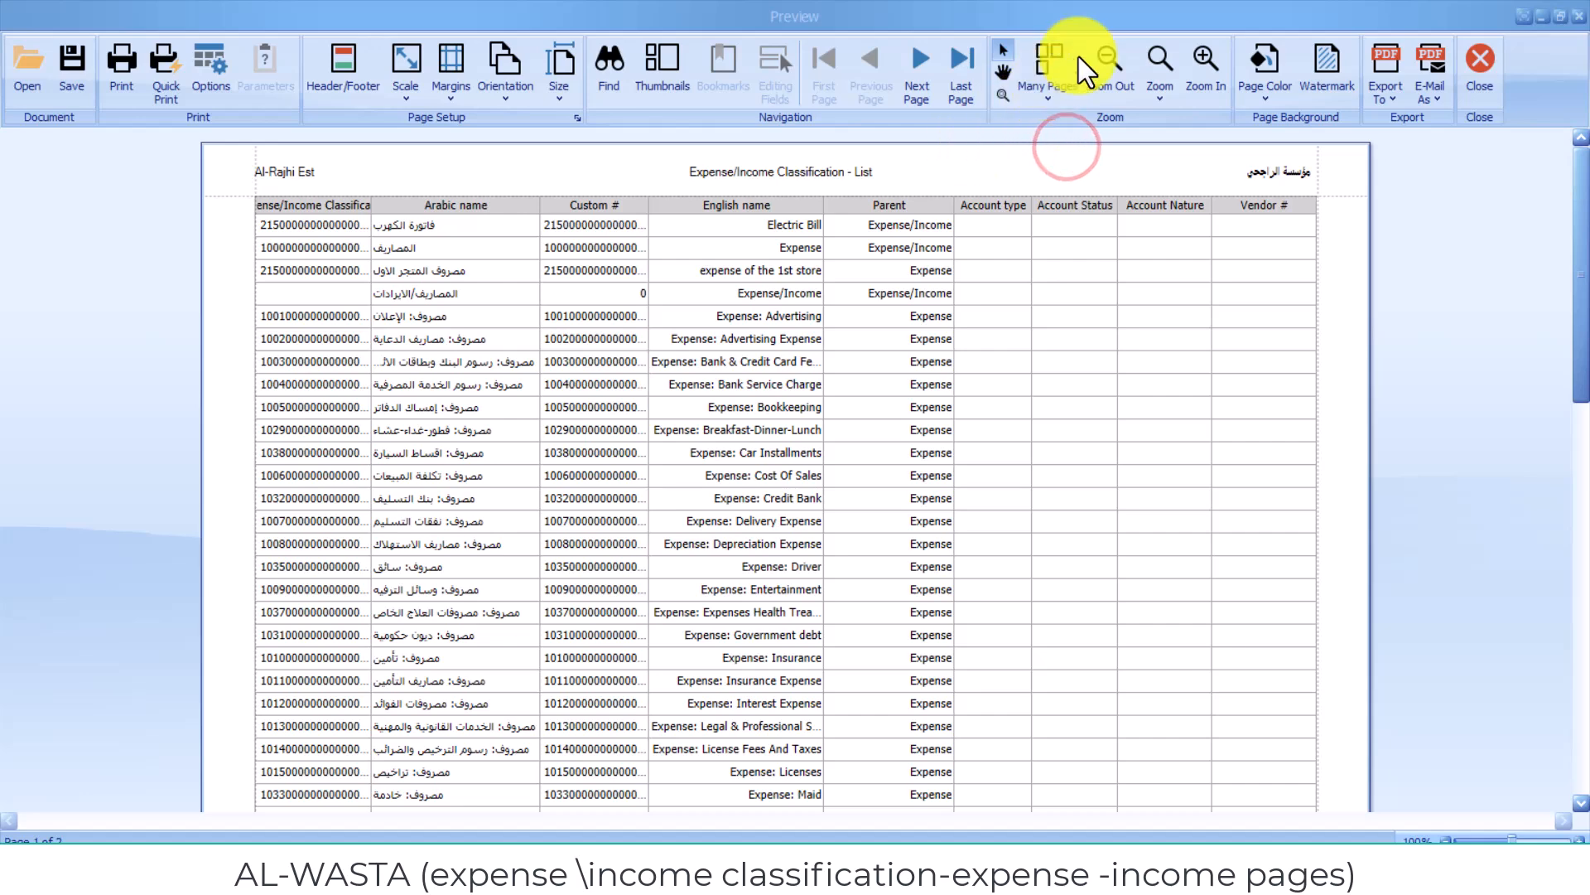
# - Browse the preview's export formats, then close the preview
pyautogui.click(1275, 35)
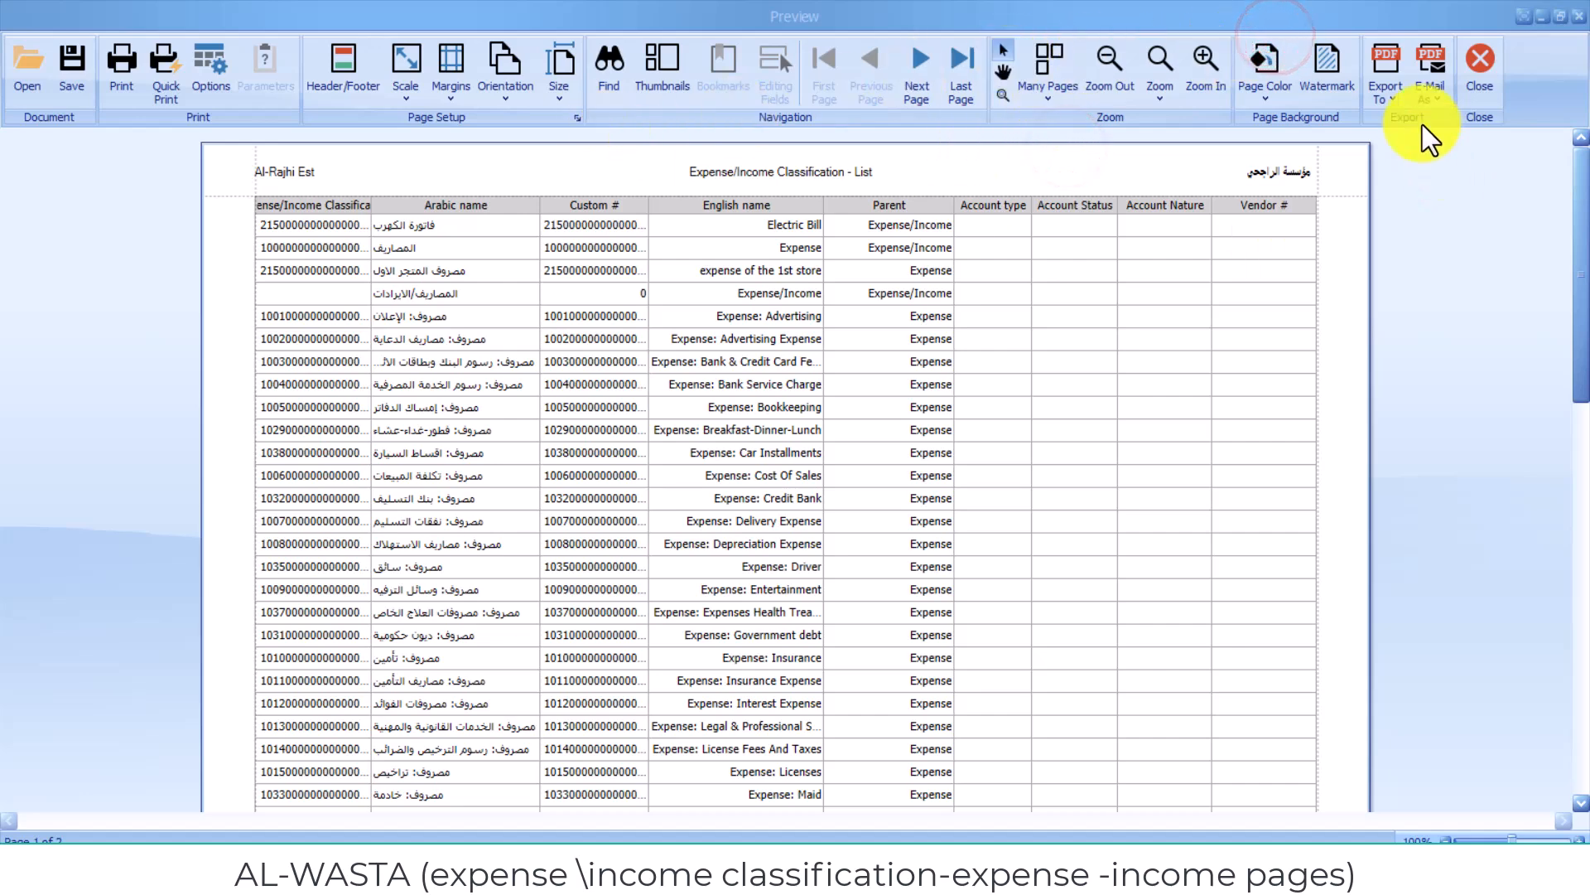
pyautogui.click(1381, 99)
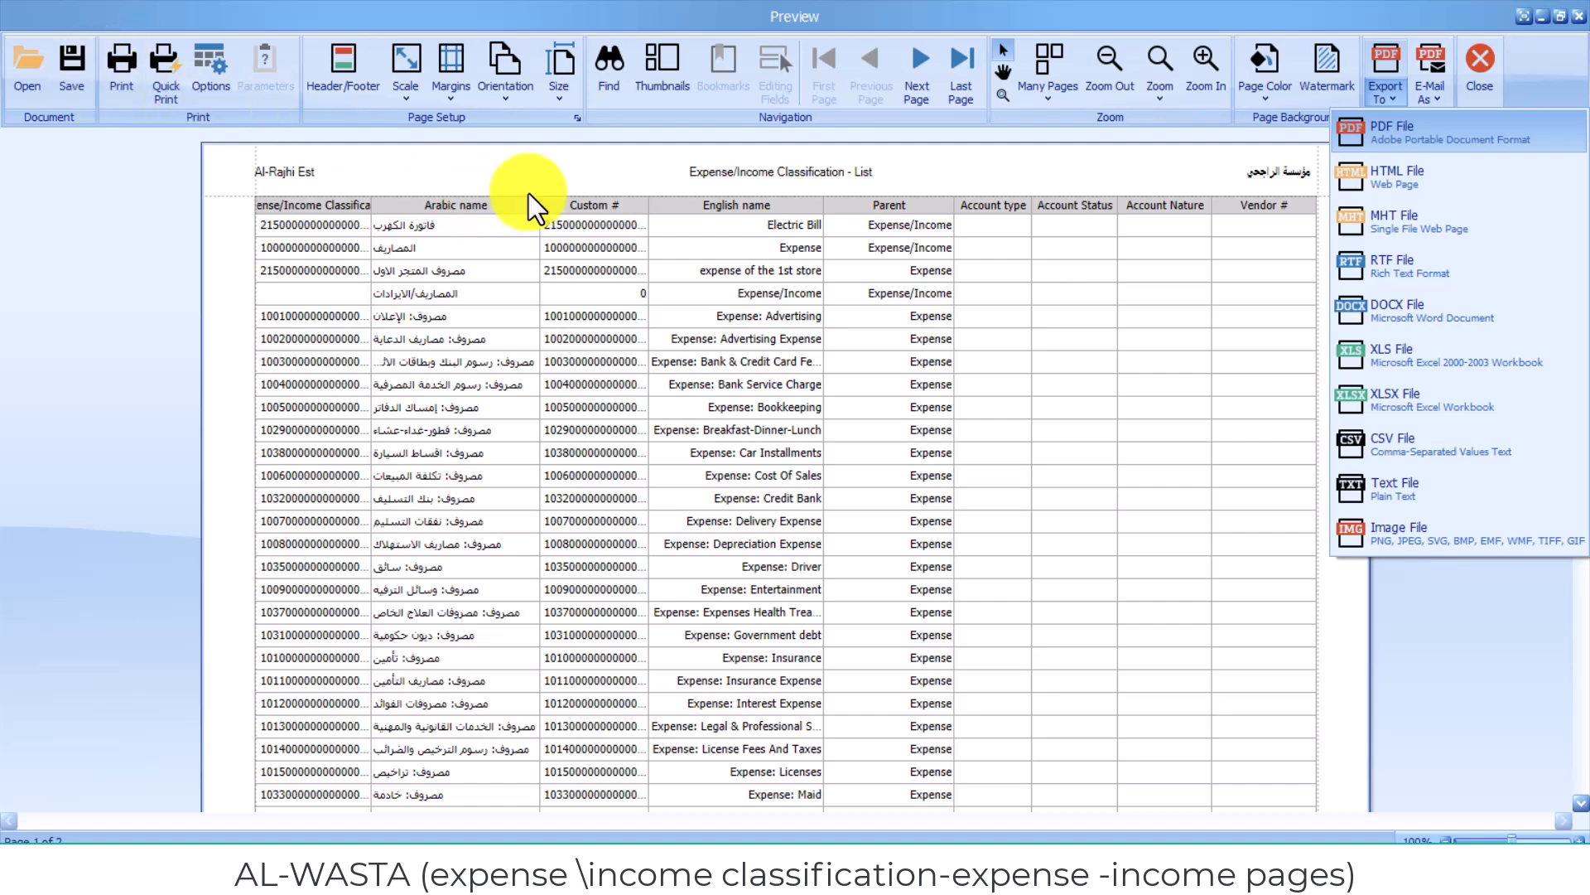
pyautogui.click(739, 171)
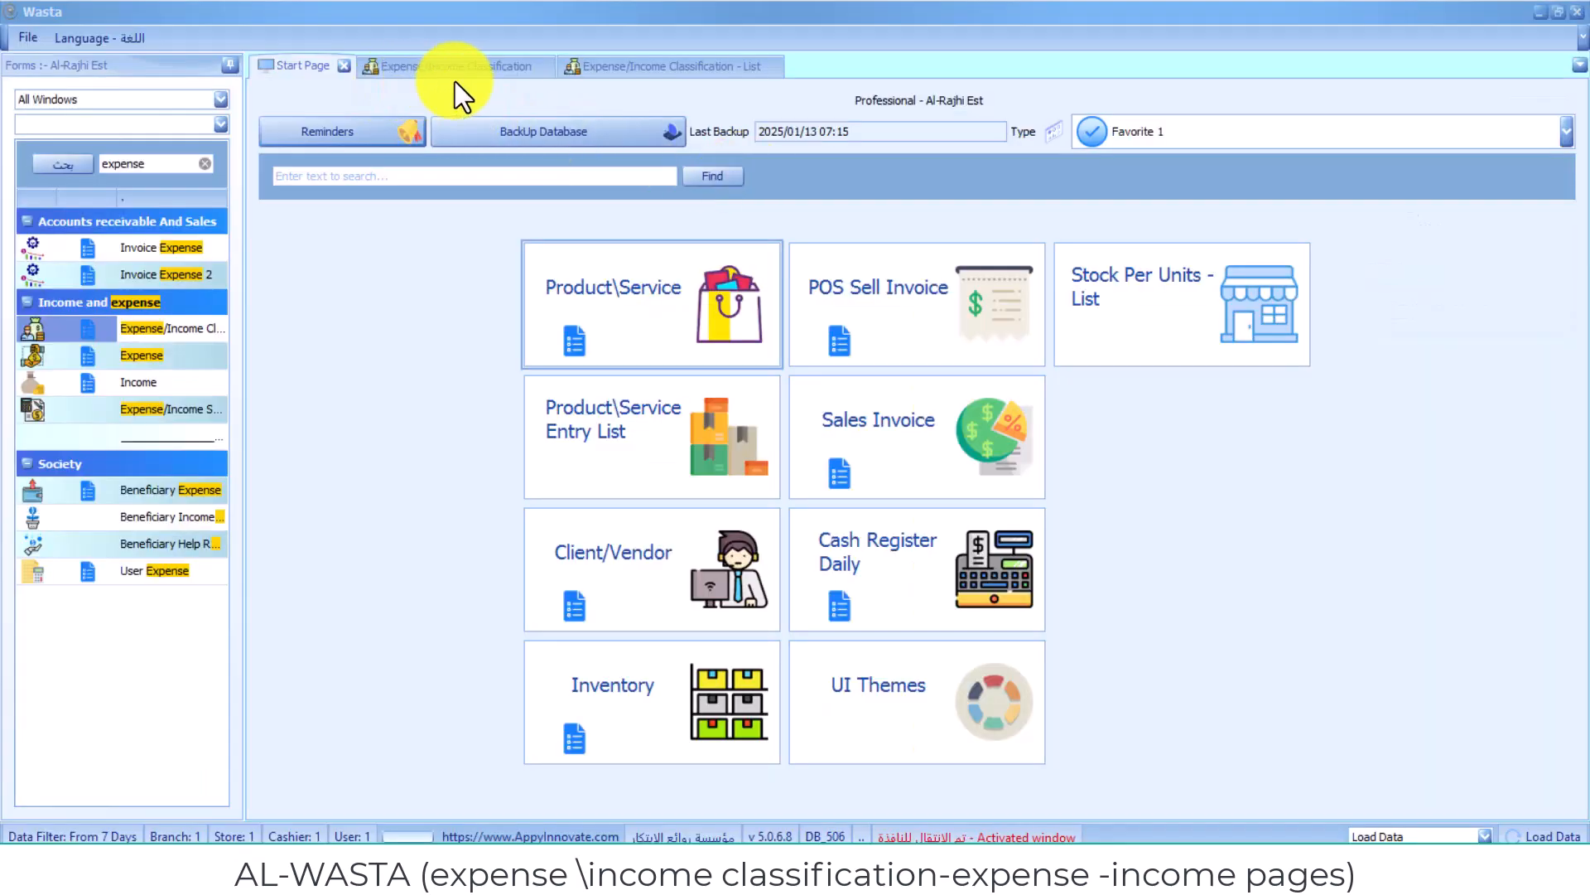
# - Open the Expense form, start a new record, and set its classification to Expense
pyautogui.click(171, 349)
pyautogui.click(765, 180)
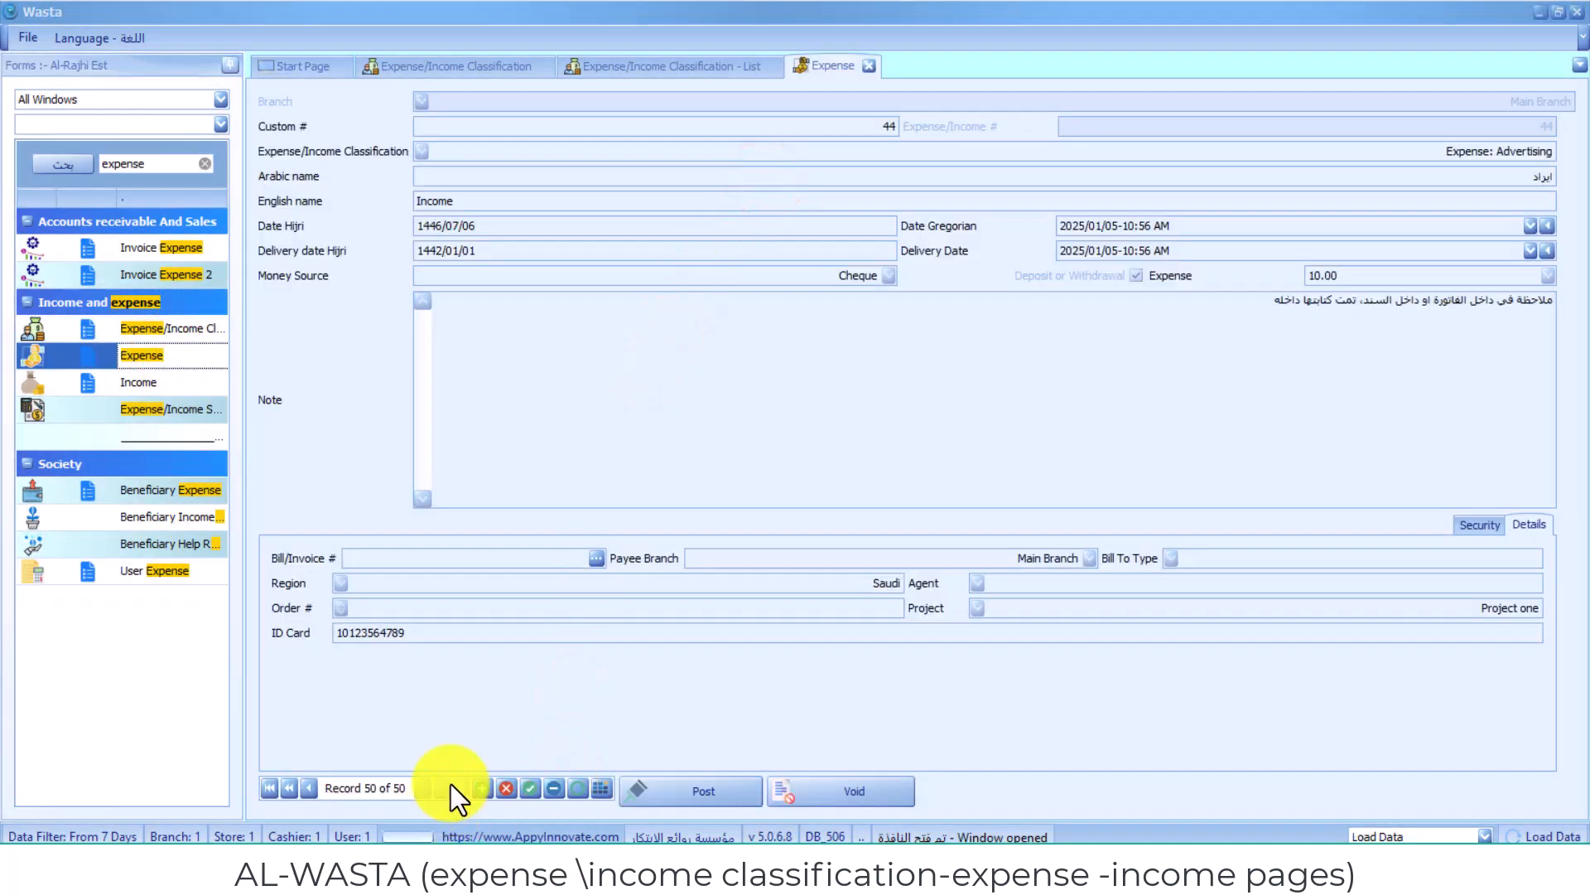
pyautogui.click(473, 785)
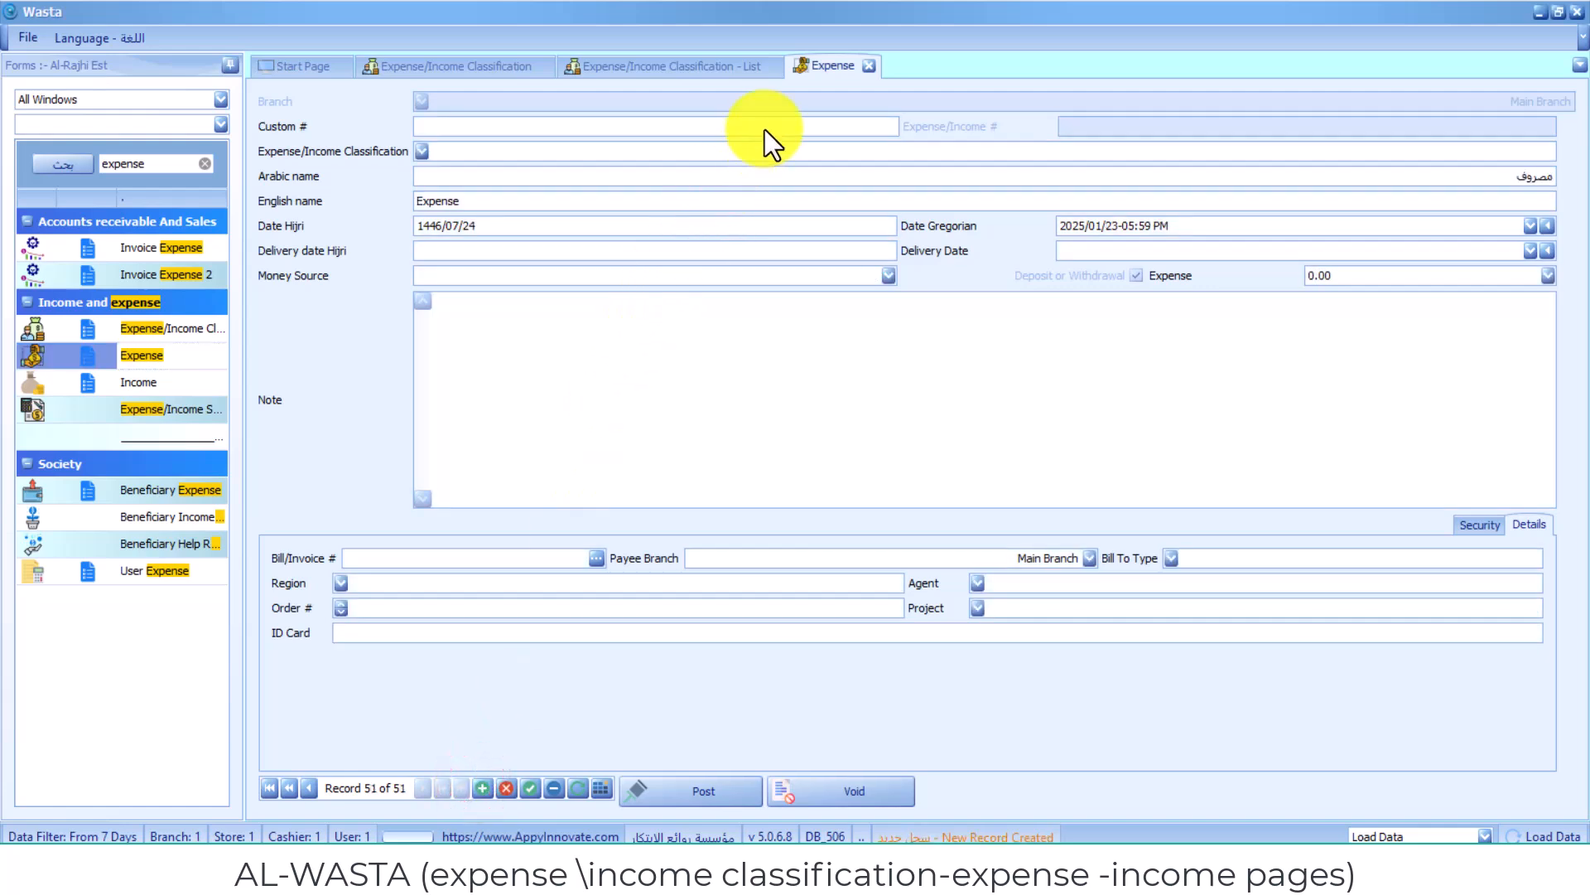
pyautogui.click(764, 129)
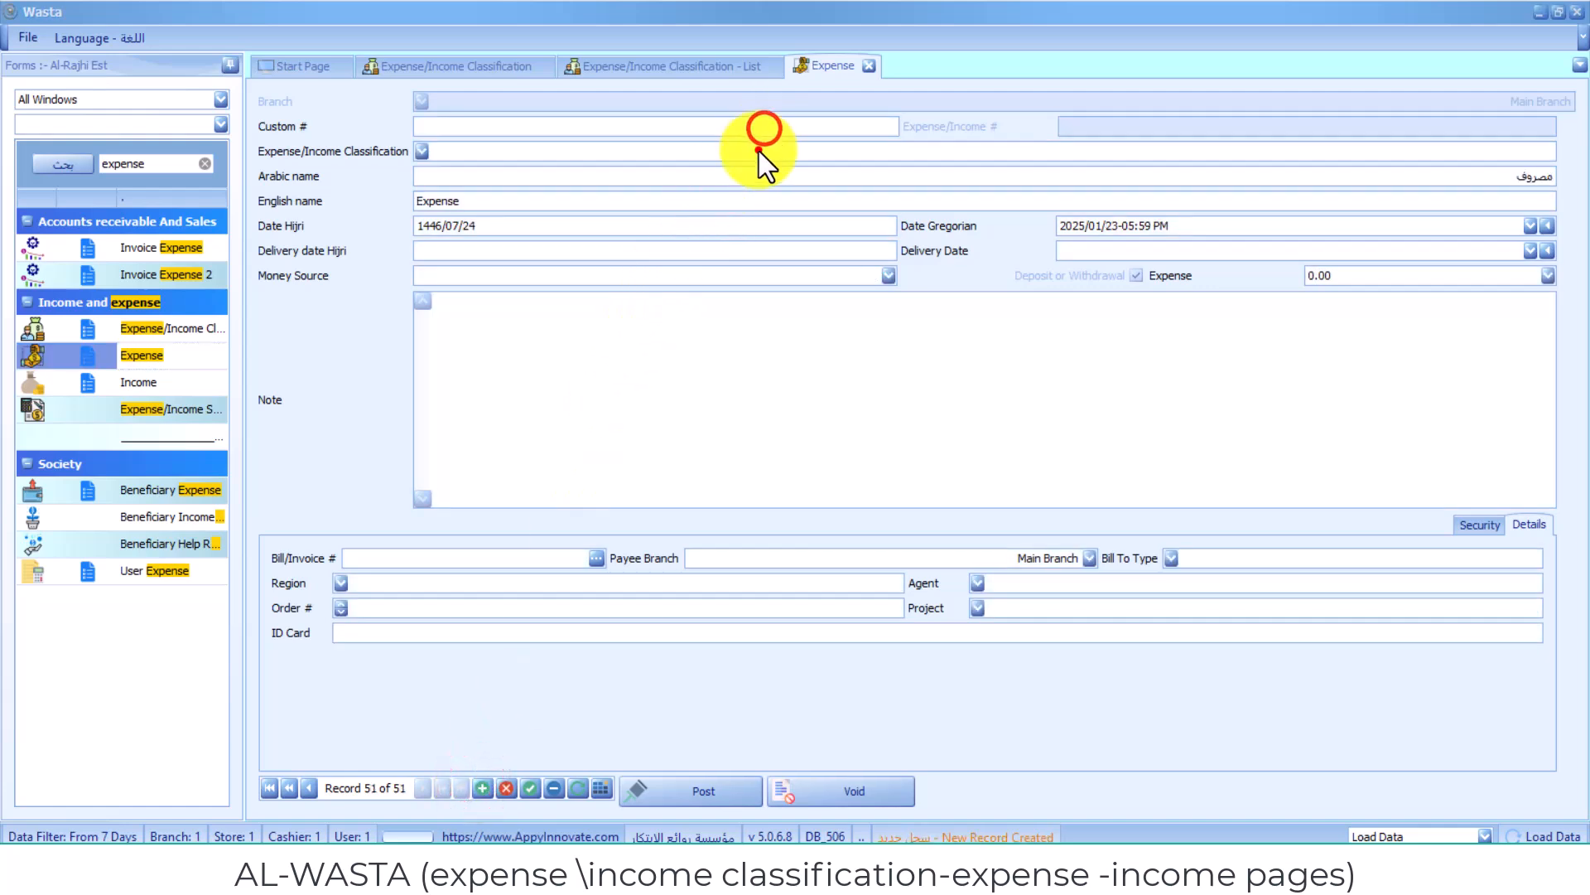
pyautogui.click(426, 152)
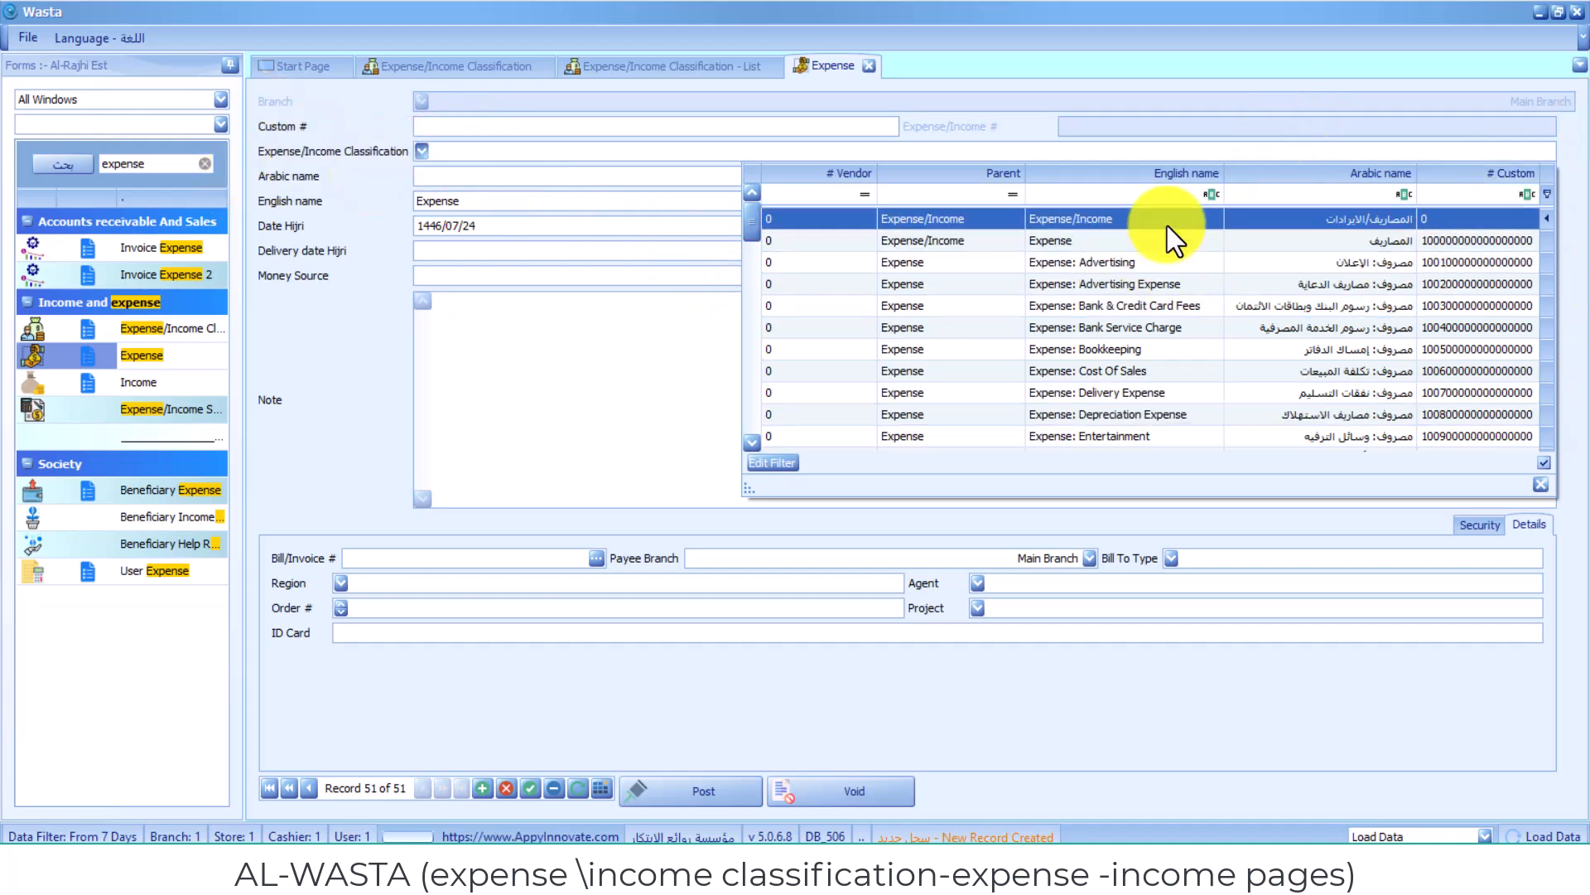
pyautogui.click(1145, 247)
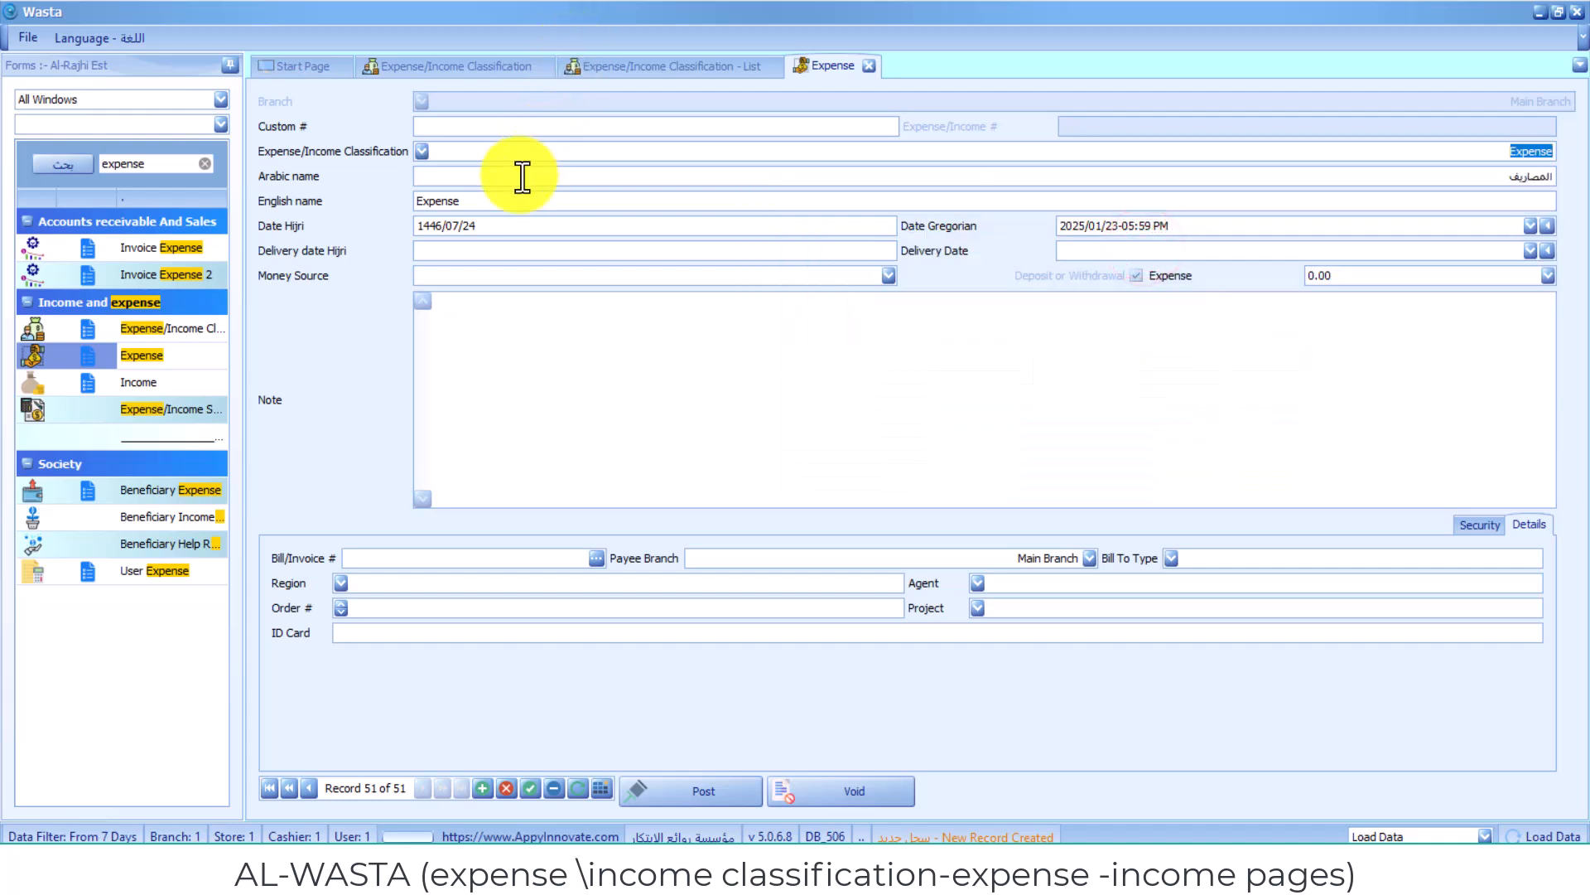
# - Set the new expense's English name to Expense of the 1st store
pyautogui.click(521, 175)
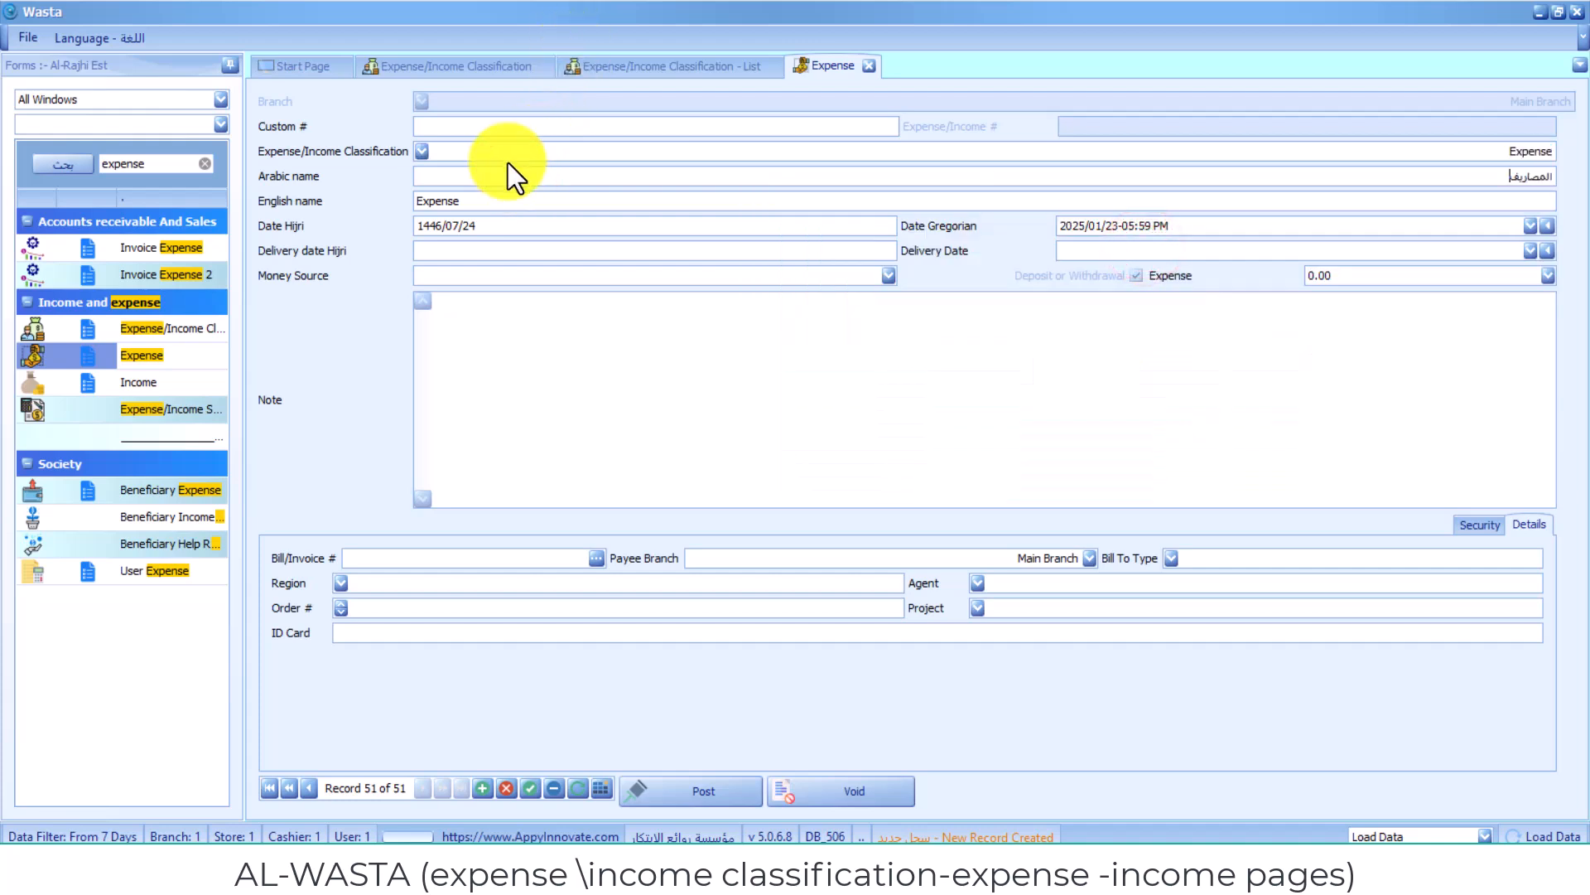
pyautogui.click(489, 197)
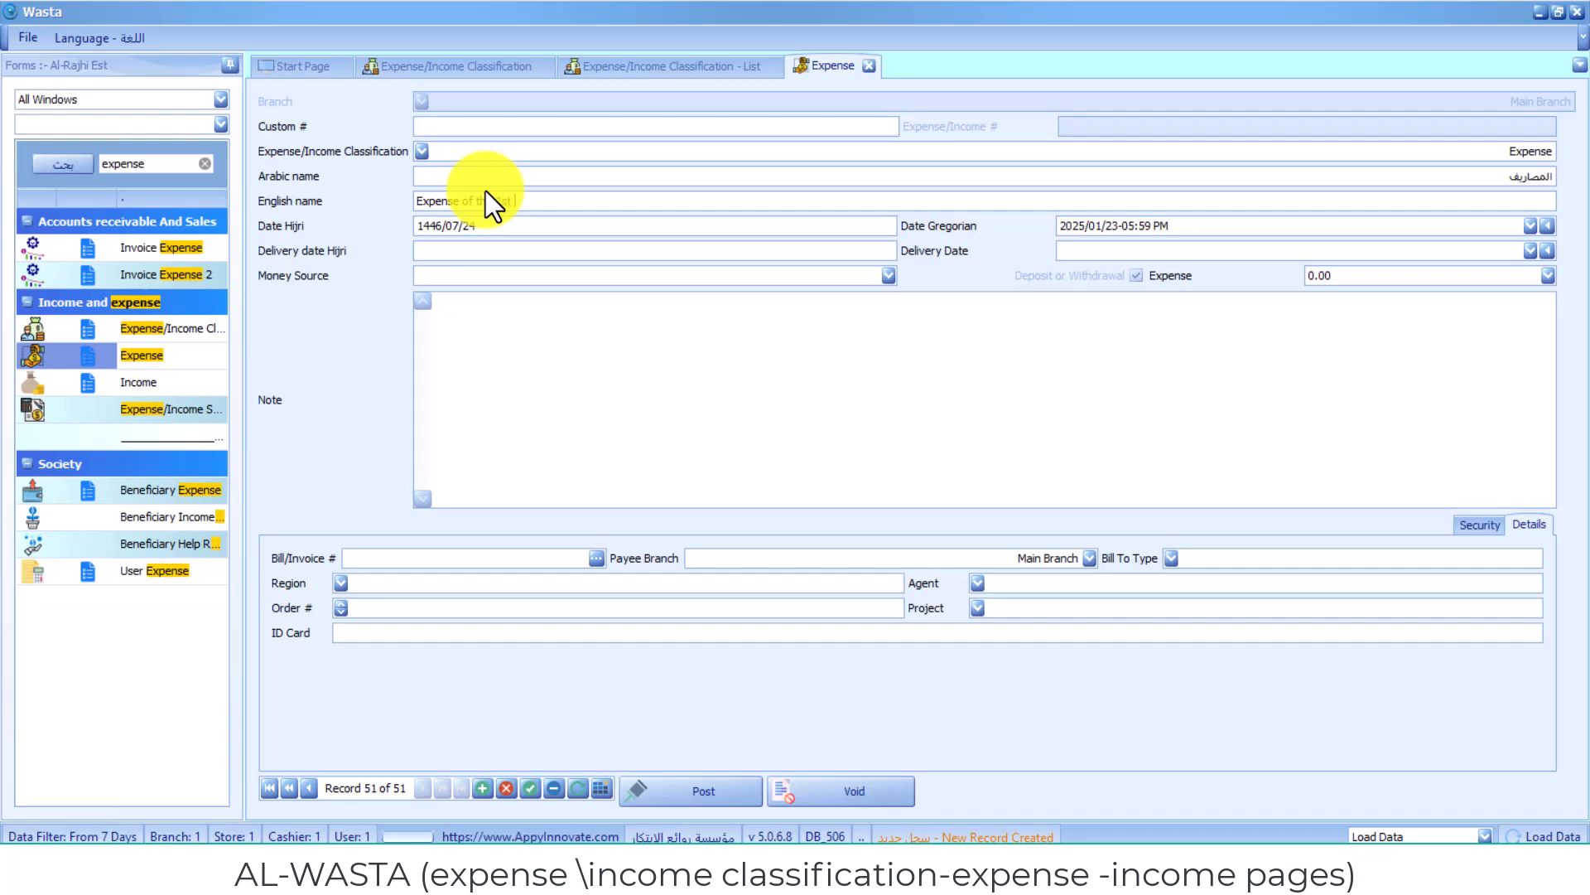
pyautogui.write('of the 1st store')
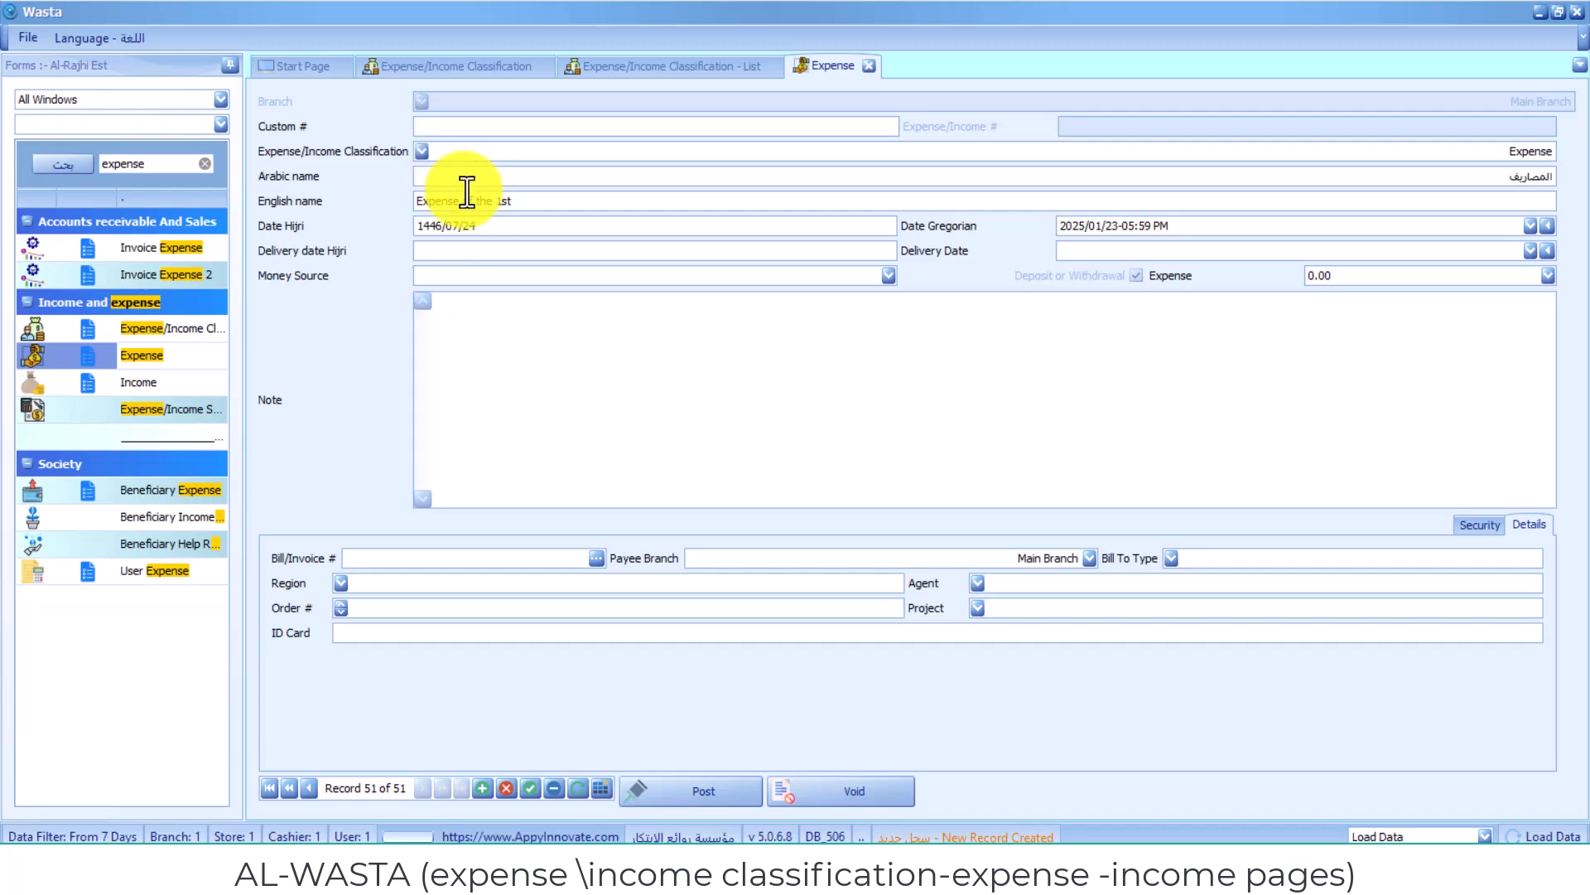
# - Set the expense's money source to Cash and its amount to 1,000.00
pyautogui.click(912, 468)
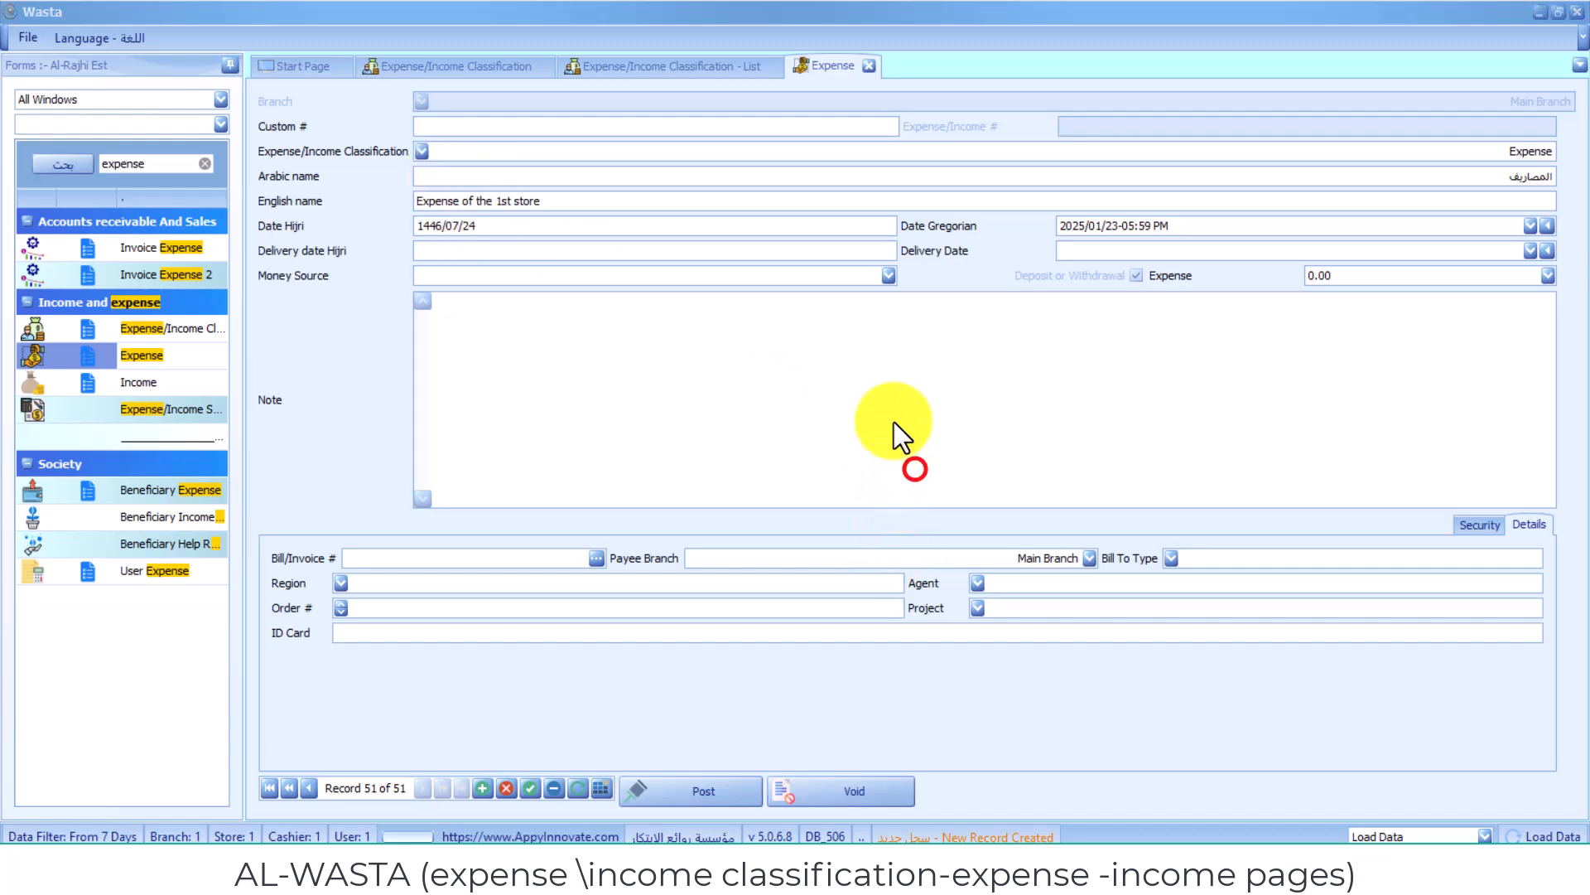
pyautogui.click(888, 275)
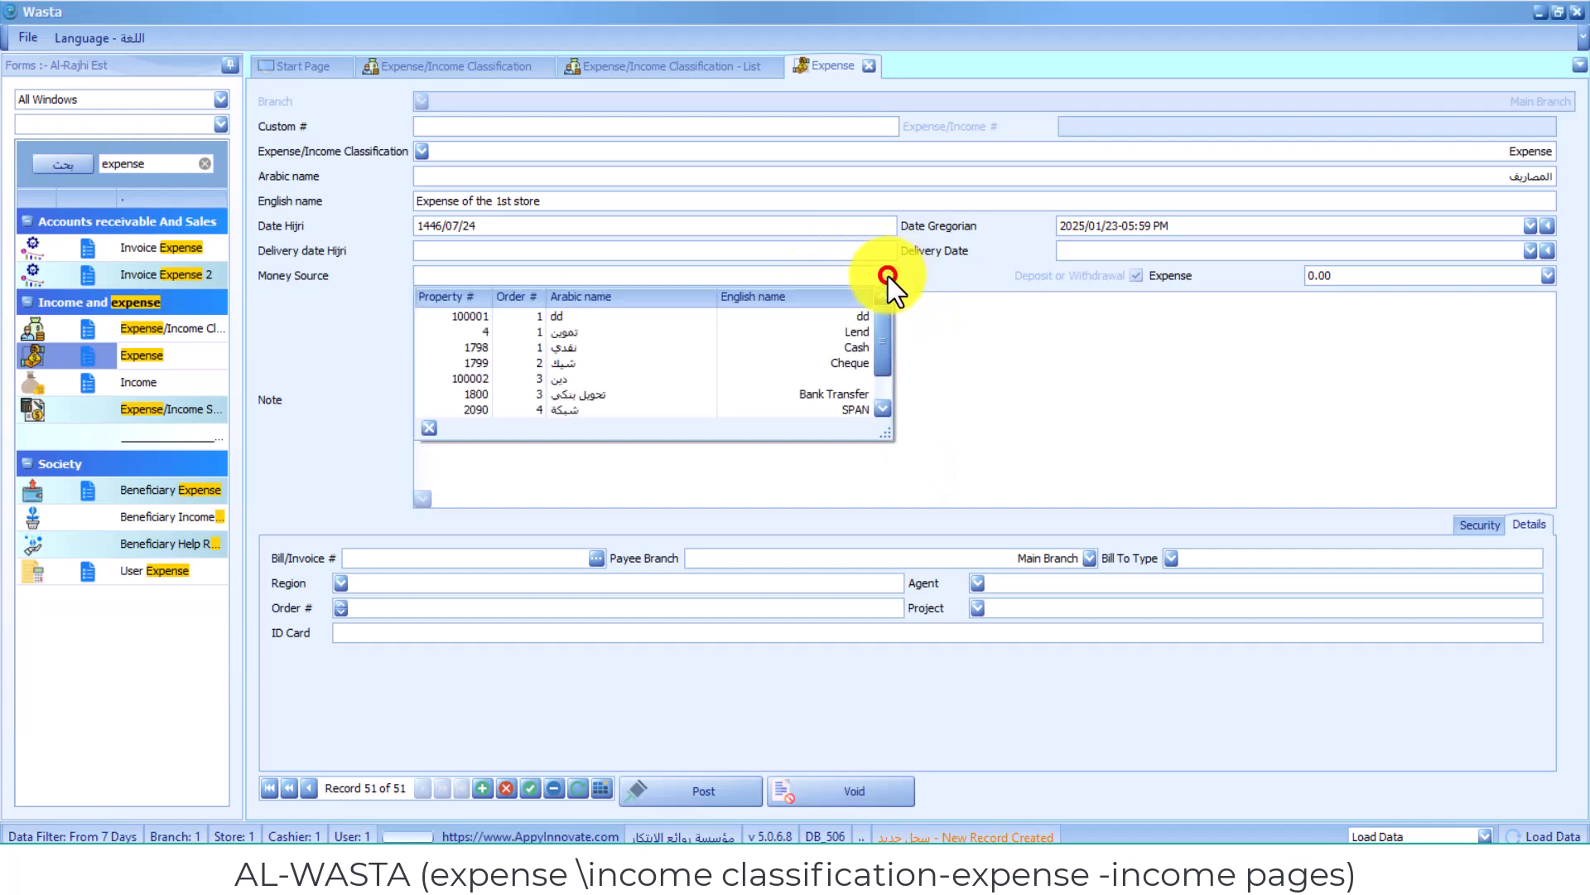
pyautogui.click(613, 349)
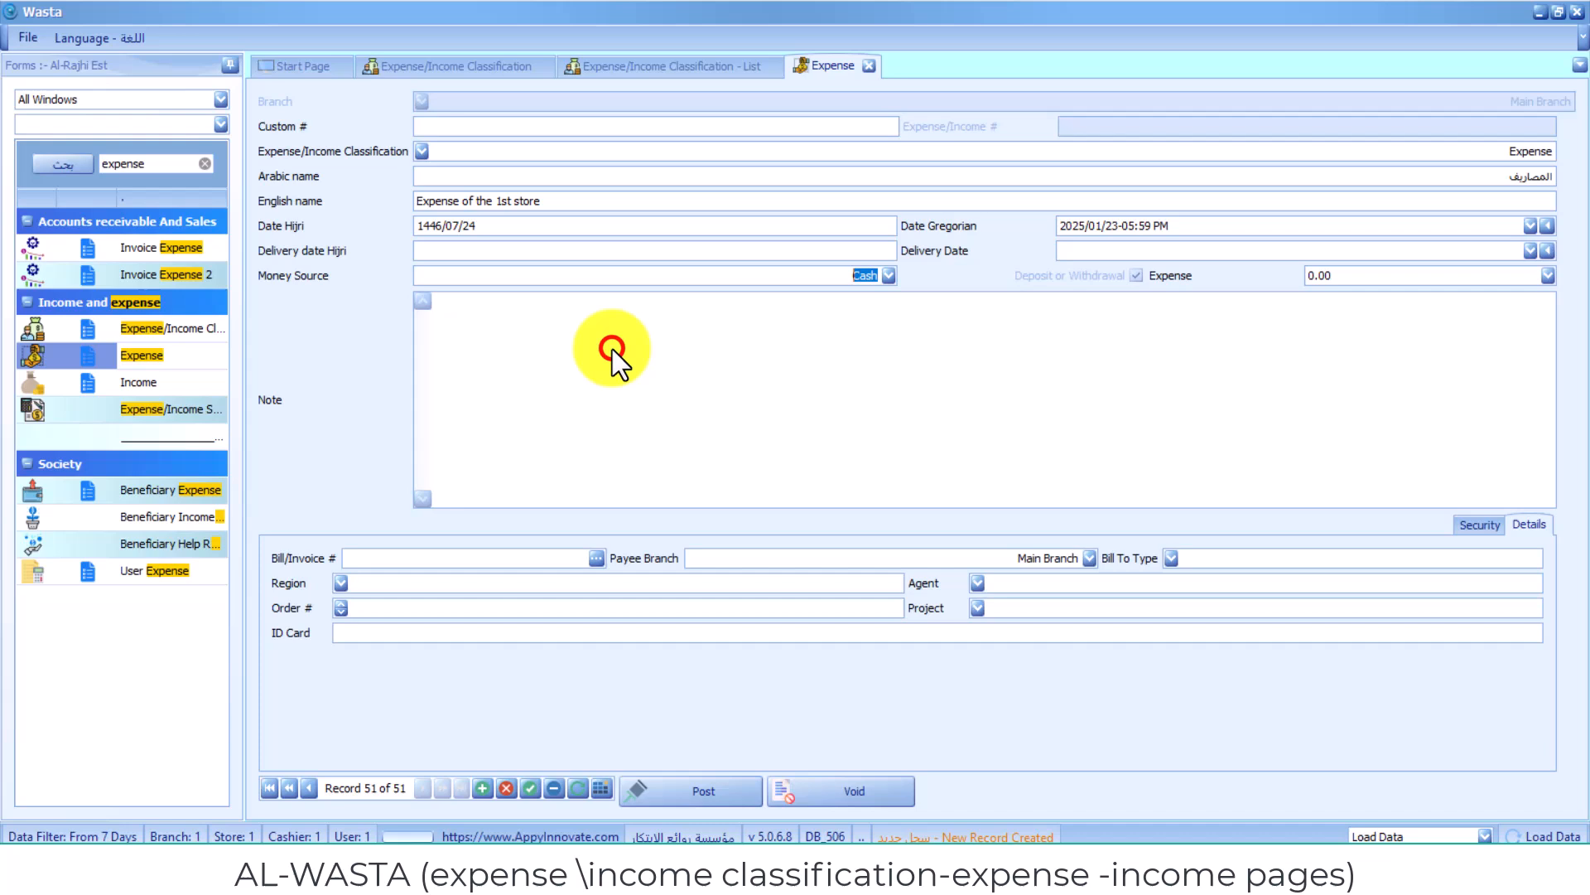
pyautogui.click(1136, 275)
pyautogui.click(1435, 275)
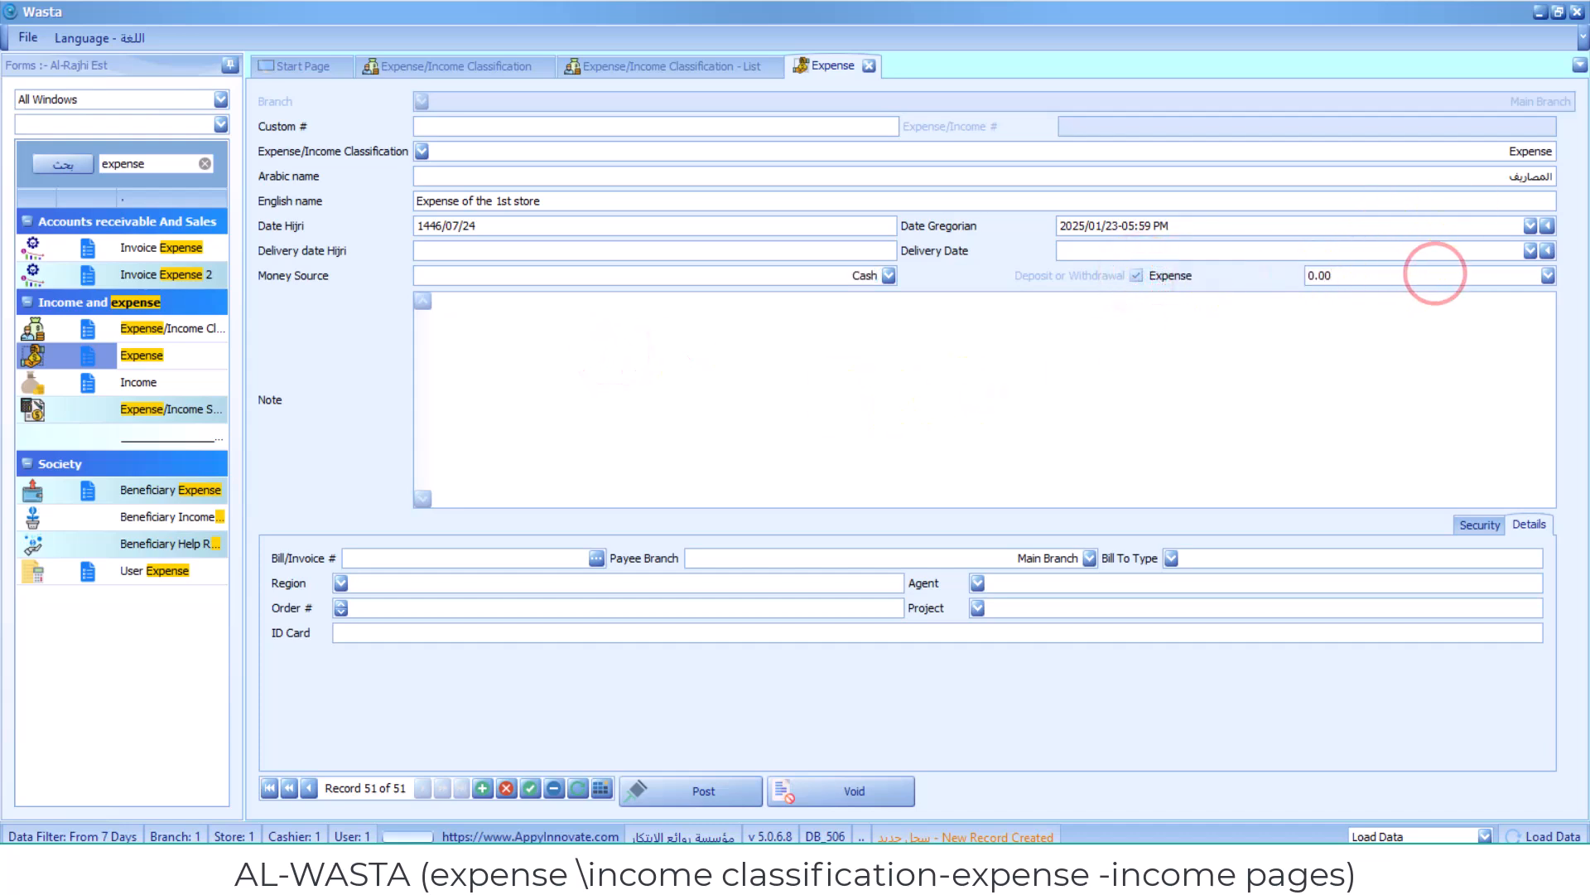
pyautogui.write('1,00')
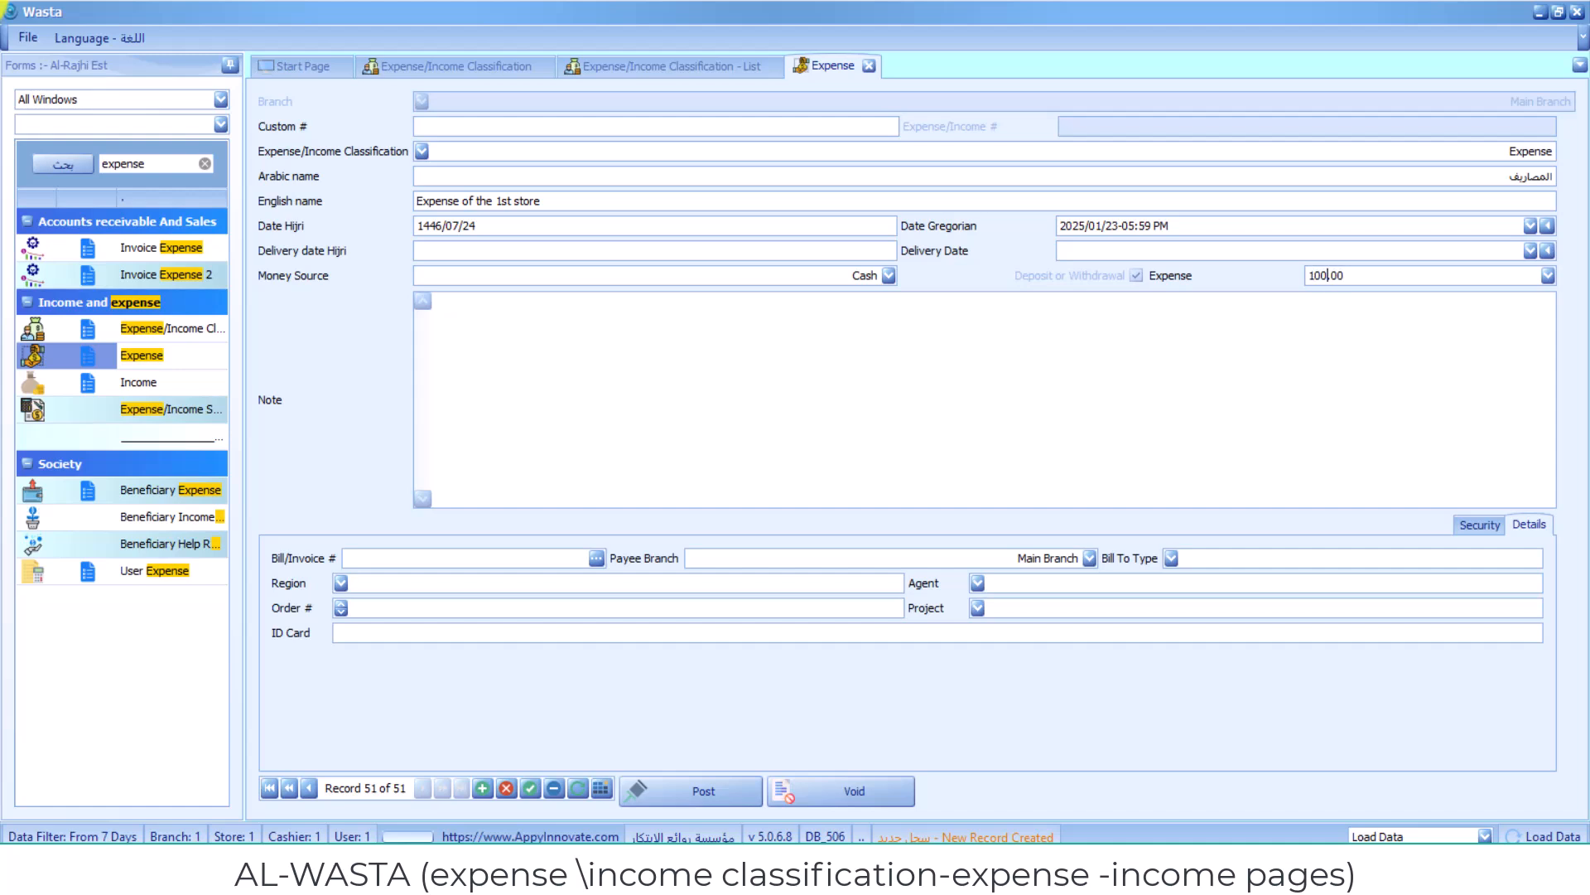
pyautogui.write('0')
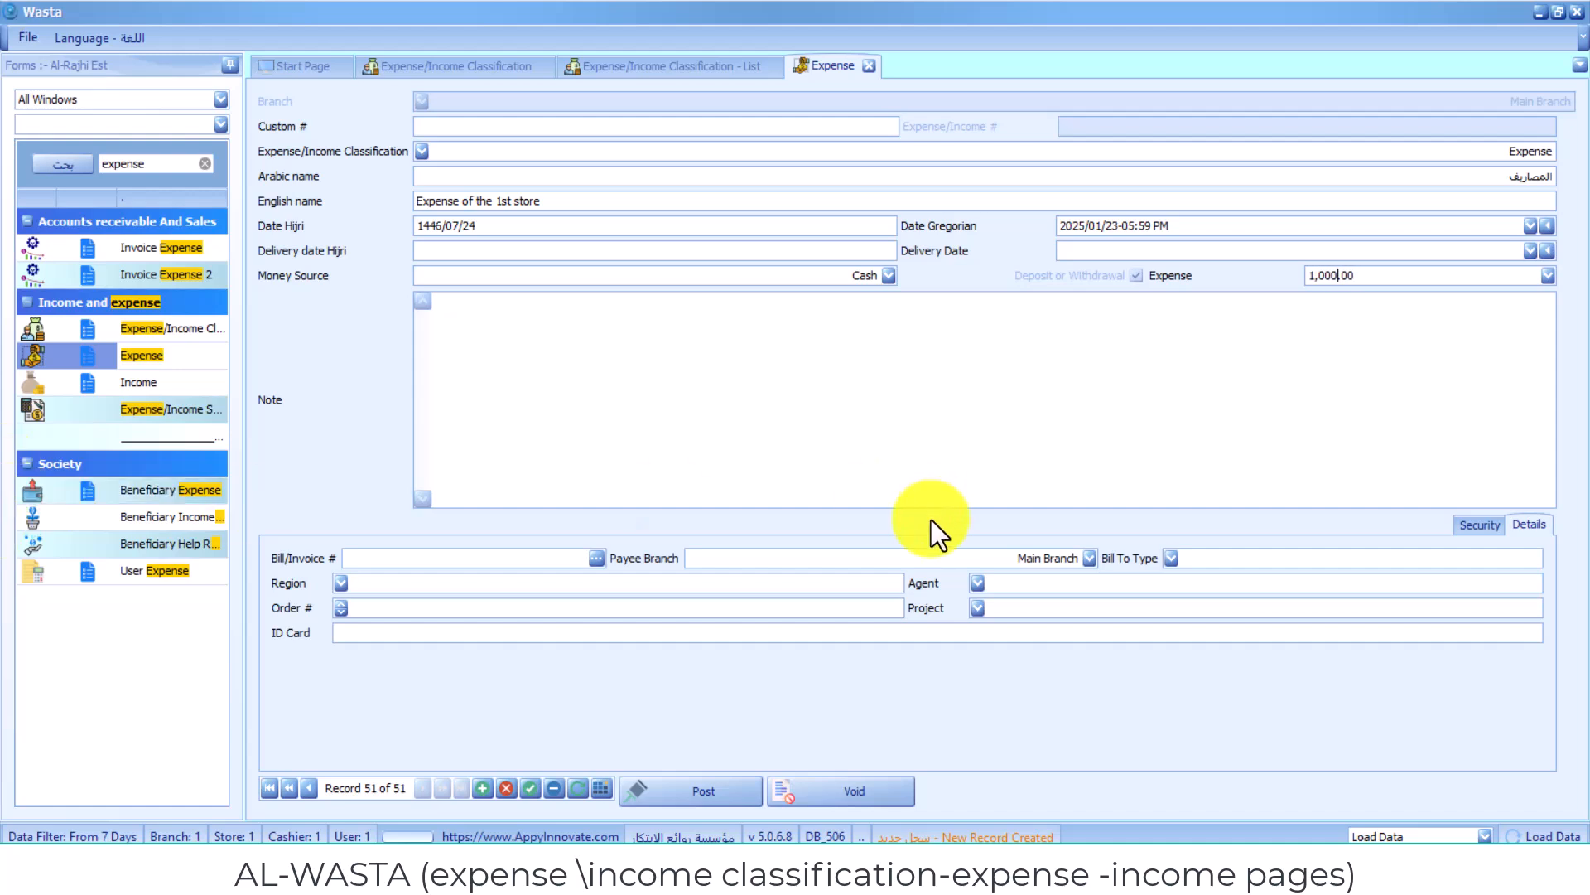
pyautogui.click(876, 456)
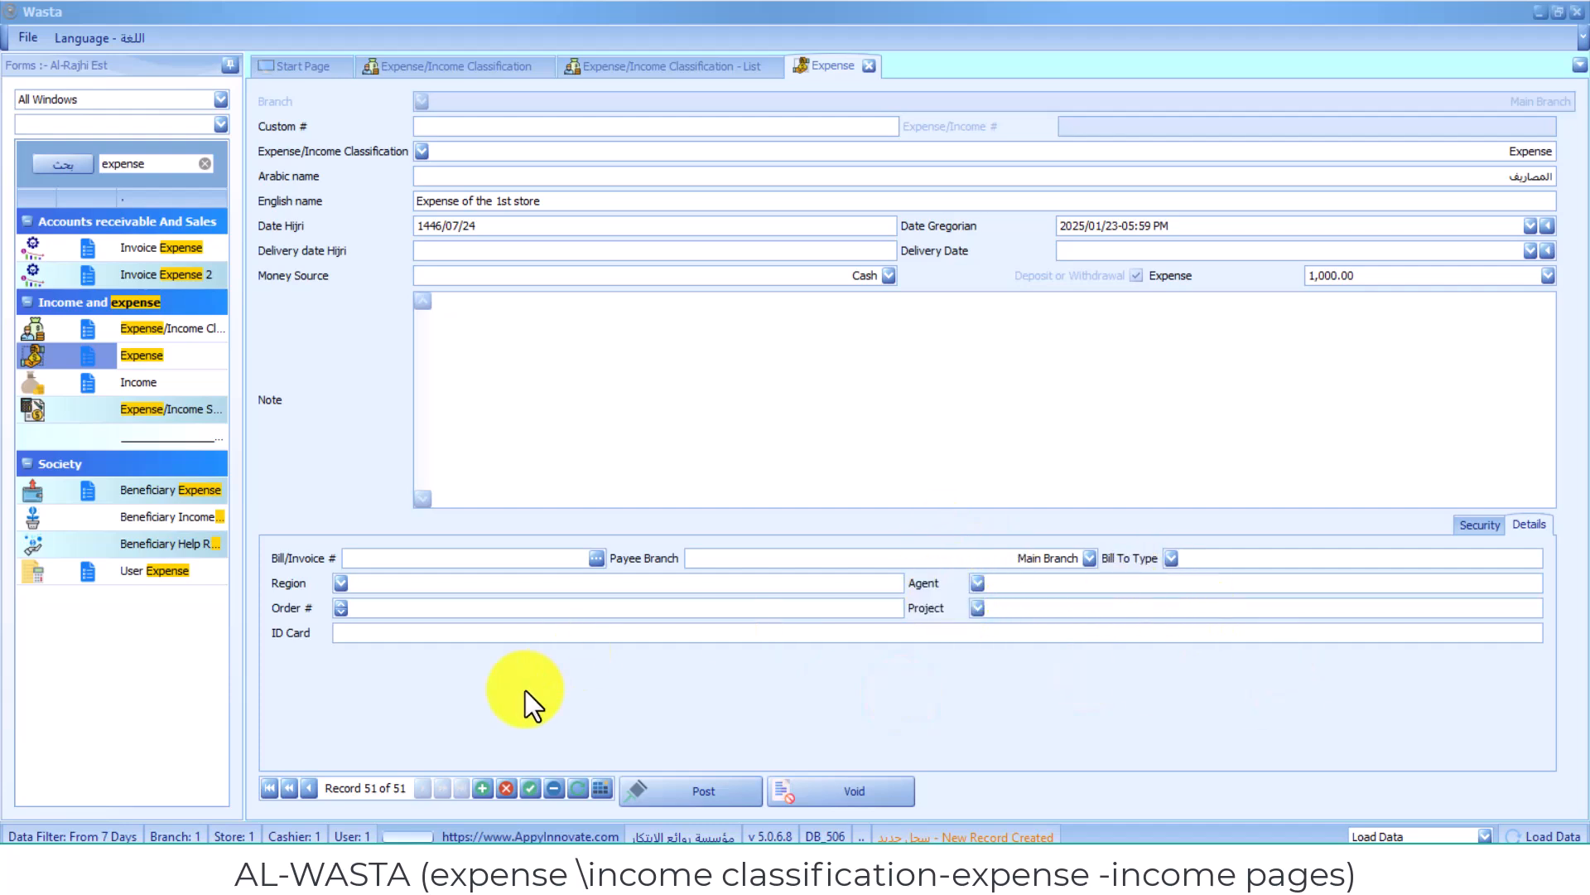
# - Save the new expense record and post it
pyautogui.click(528, 793)
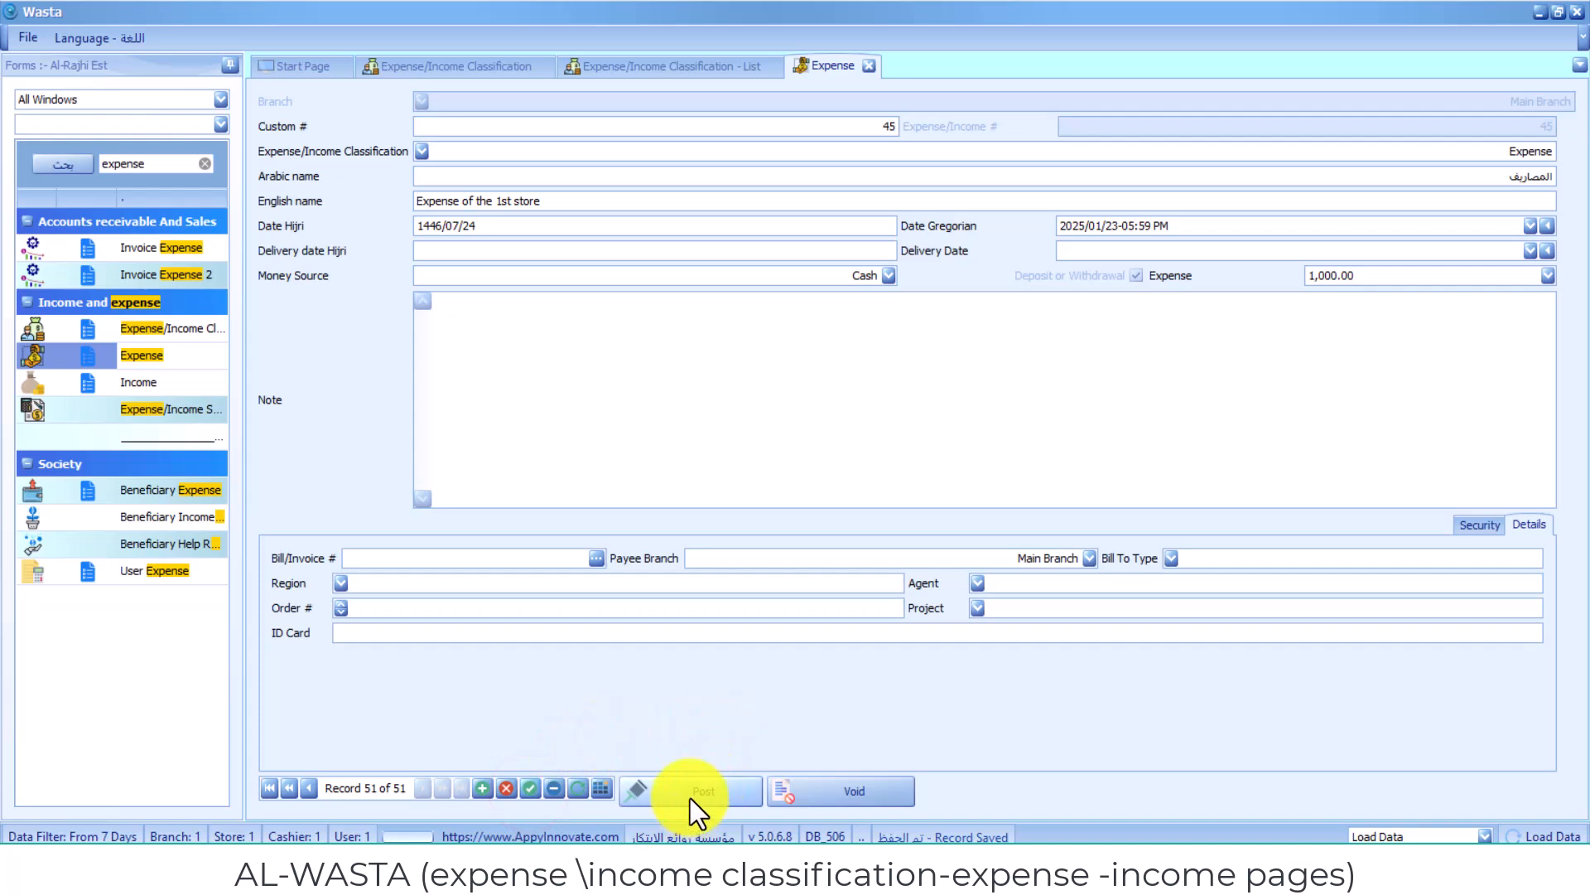
pyautogui.click(689, 797)
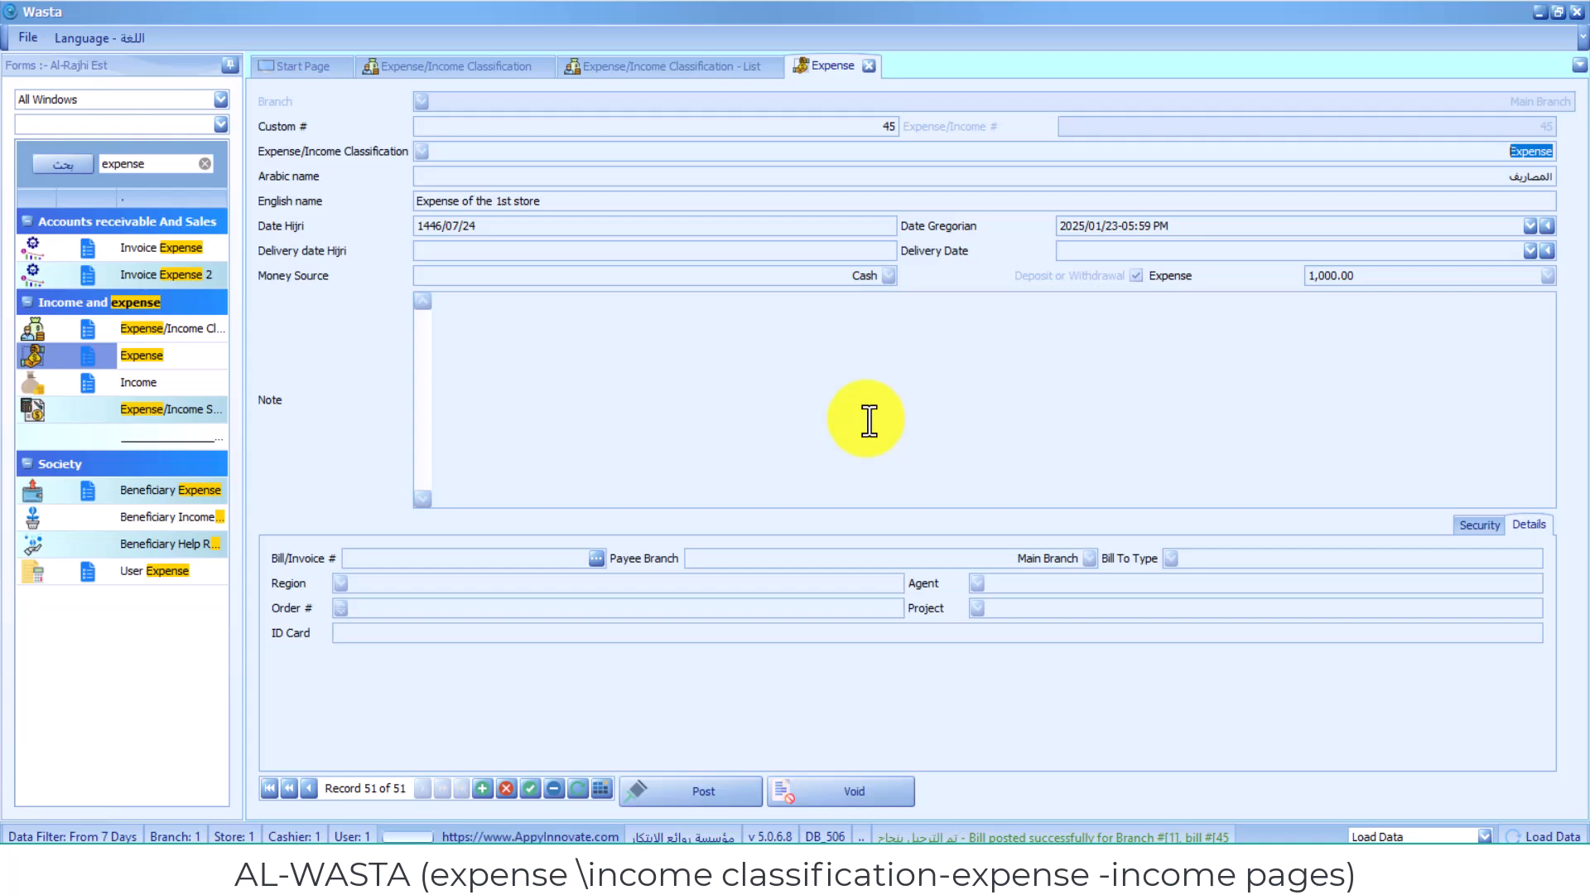
# - Open the Expense search list and retrieve the server data for the selected branches and date range
pyautogui.rightClick(842, 63)
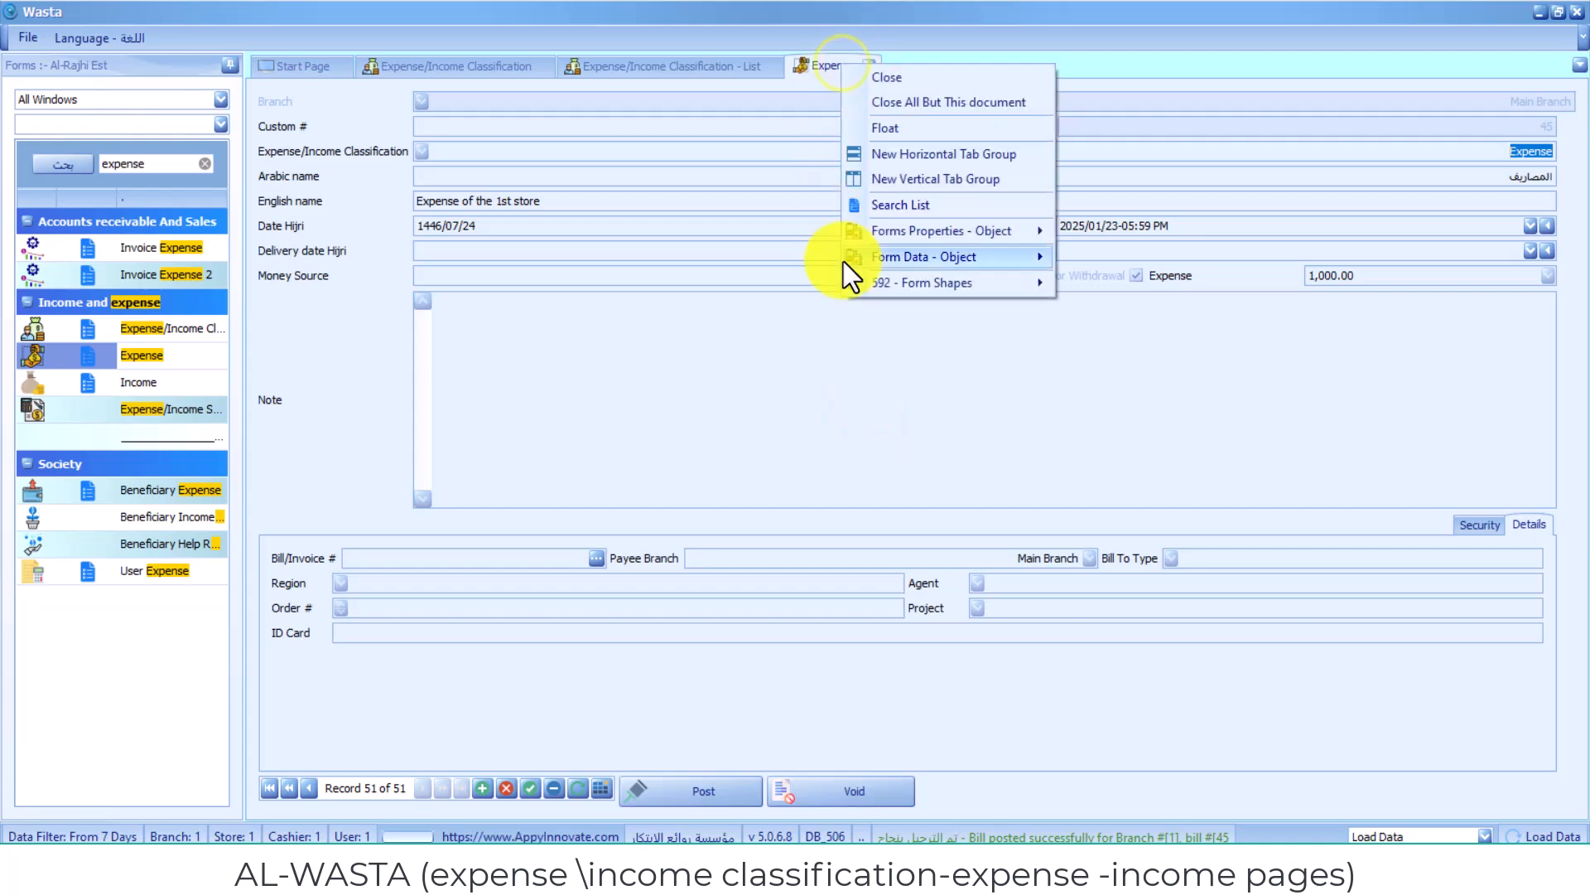
pyautogui.click(896, 204)
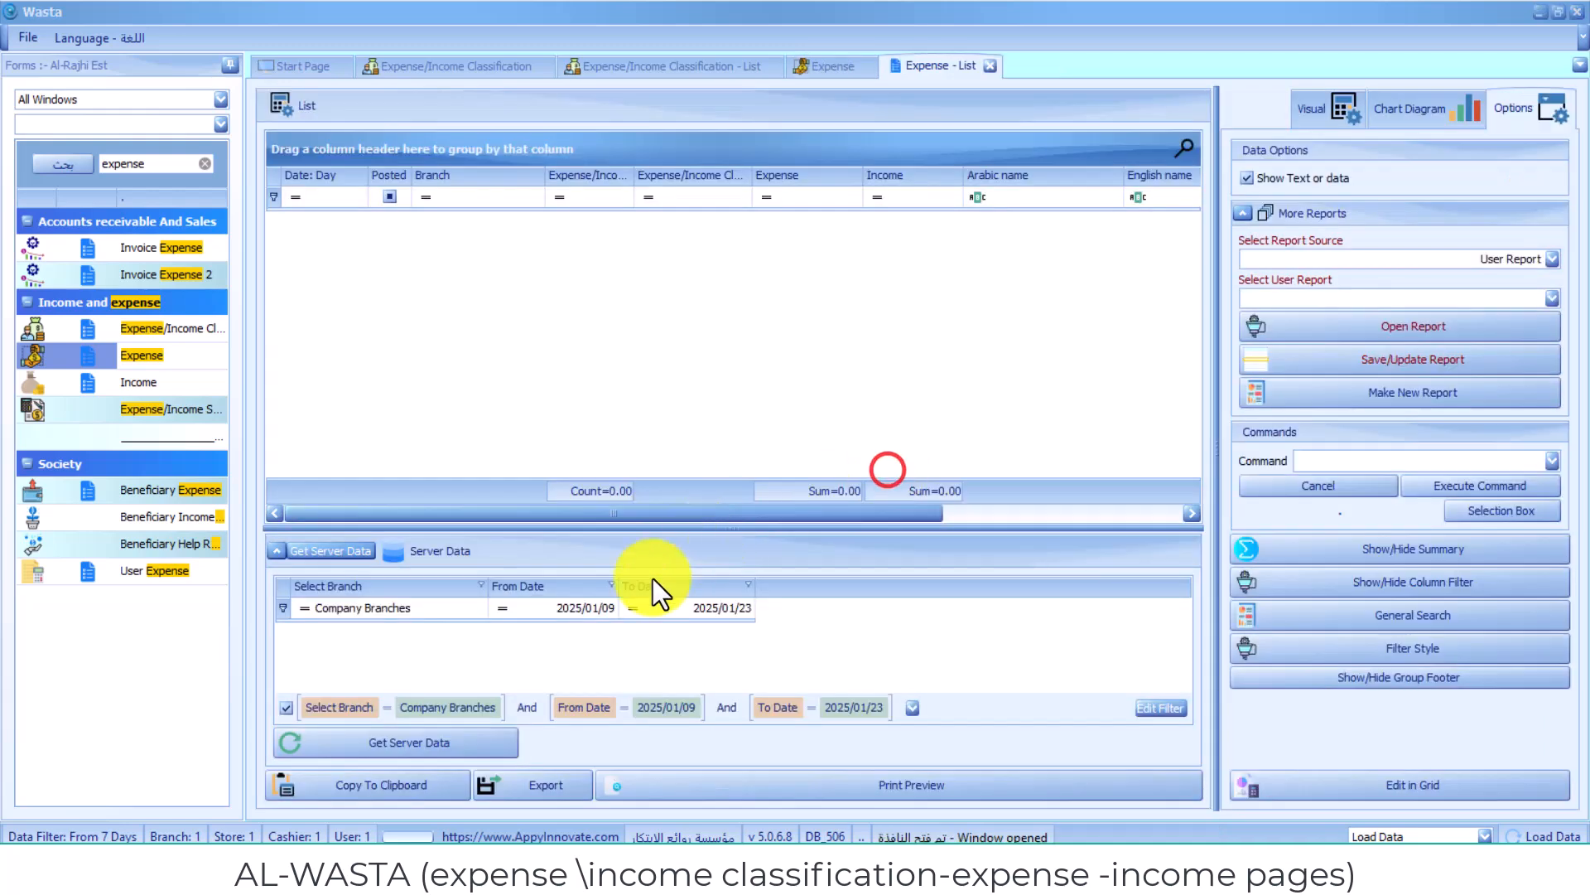
pyautogui.click(589, 607)
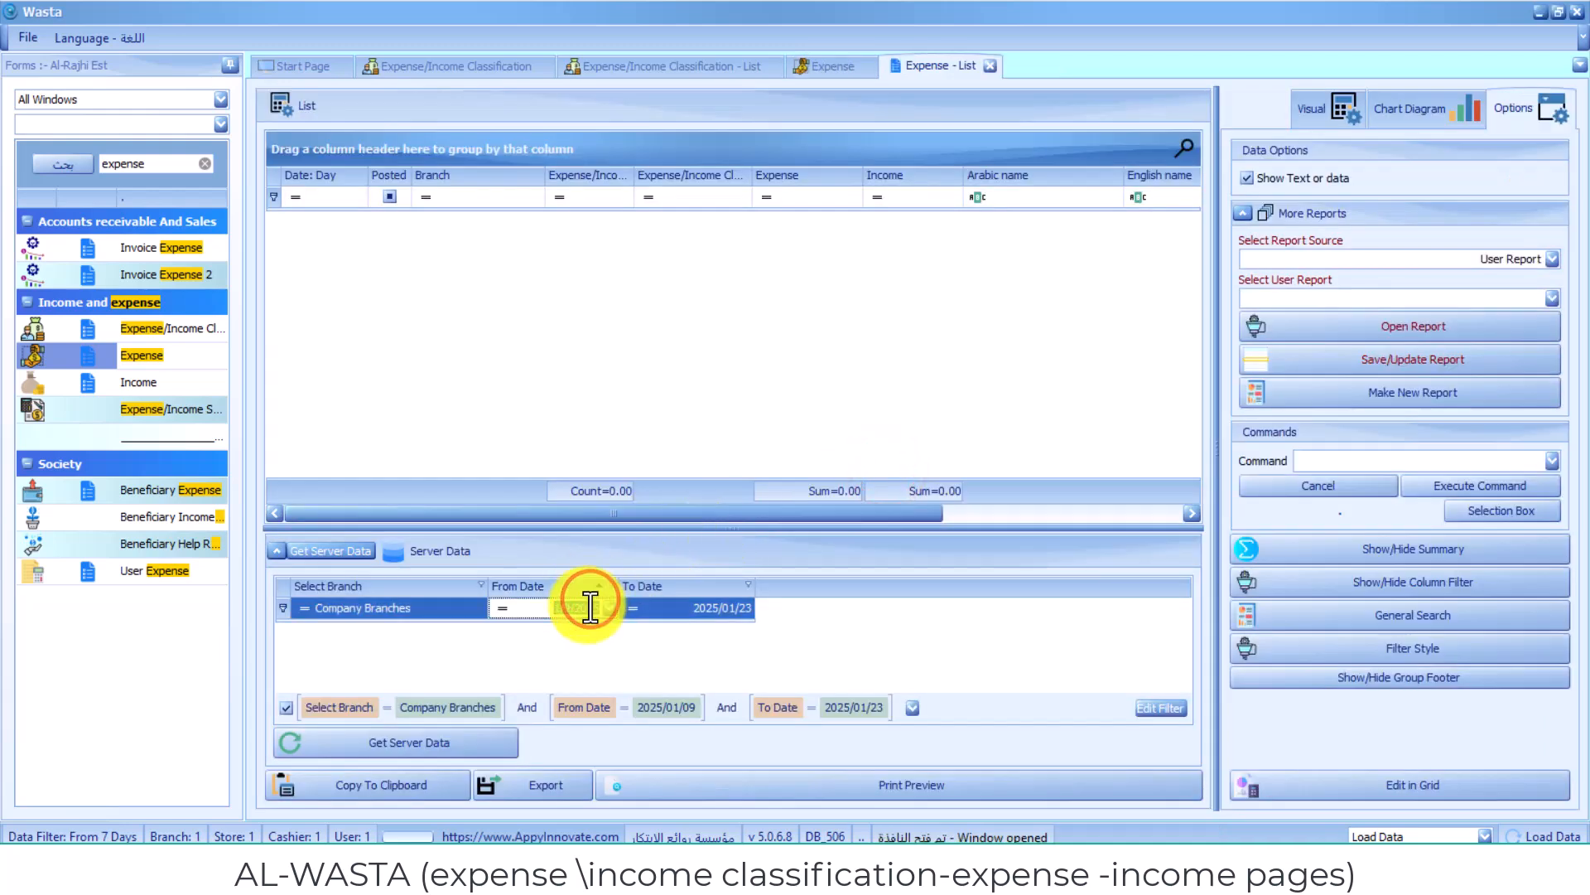
pyautogui.click(587, 605)
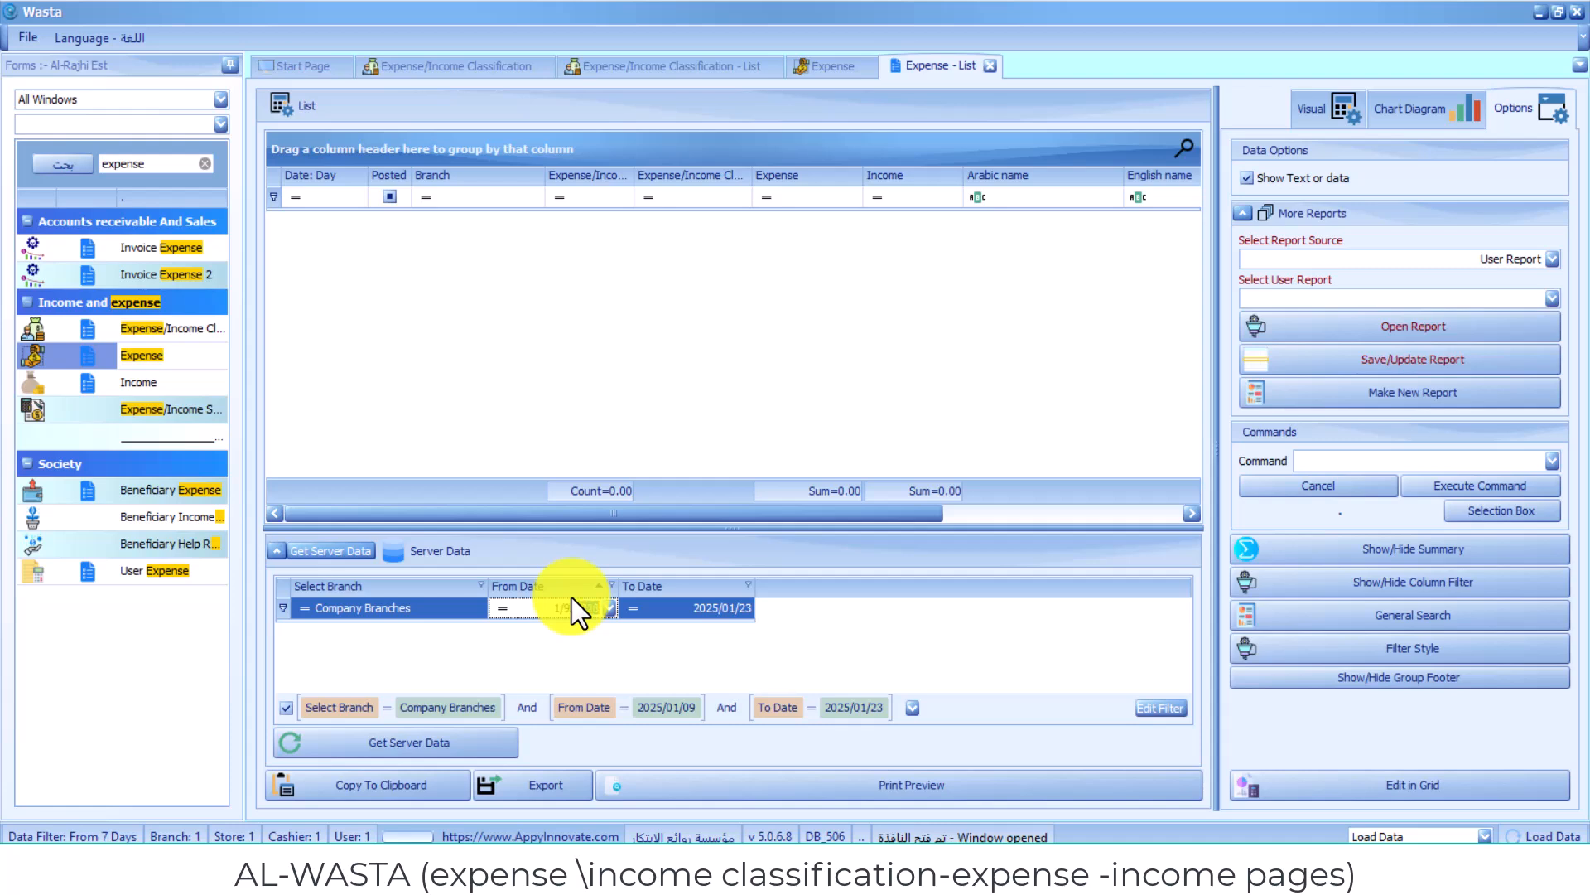
pyautogui.click(356, 553)
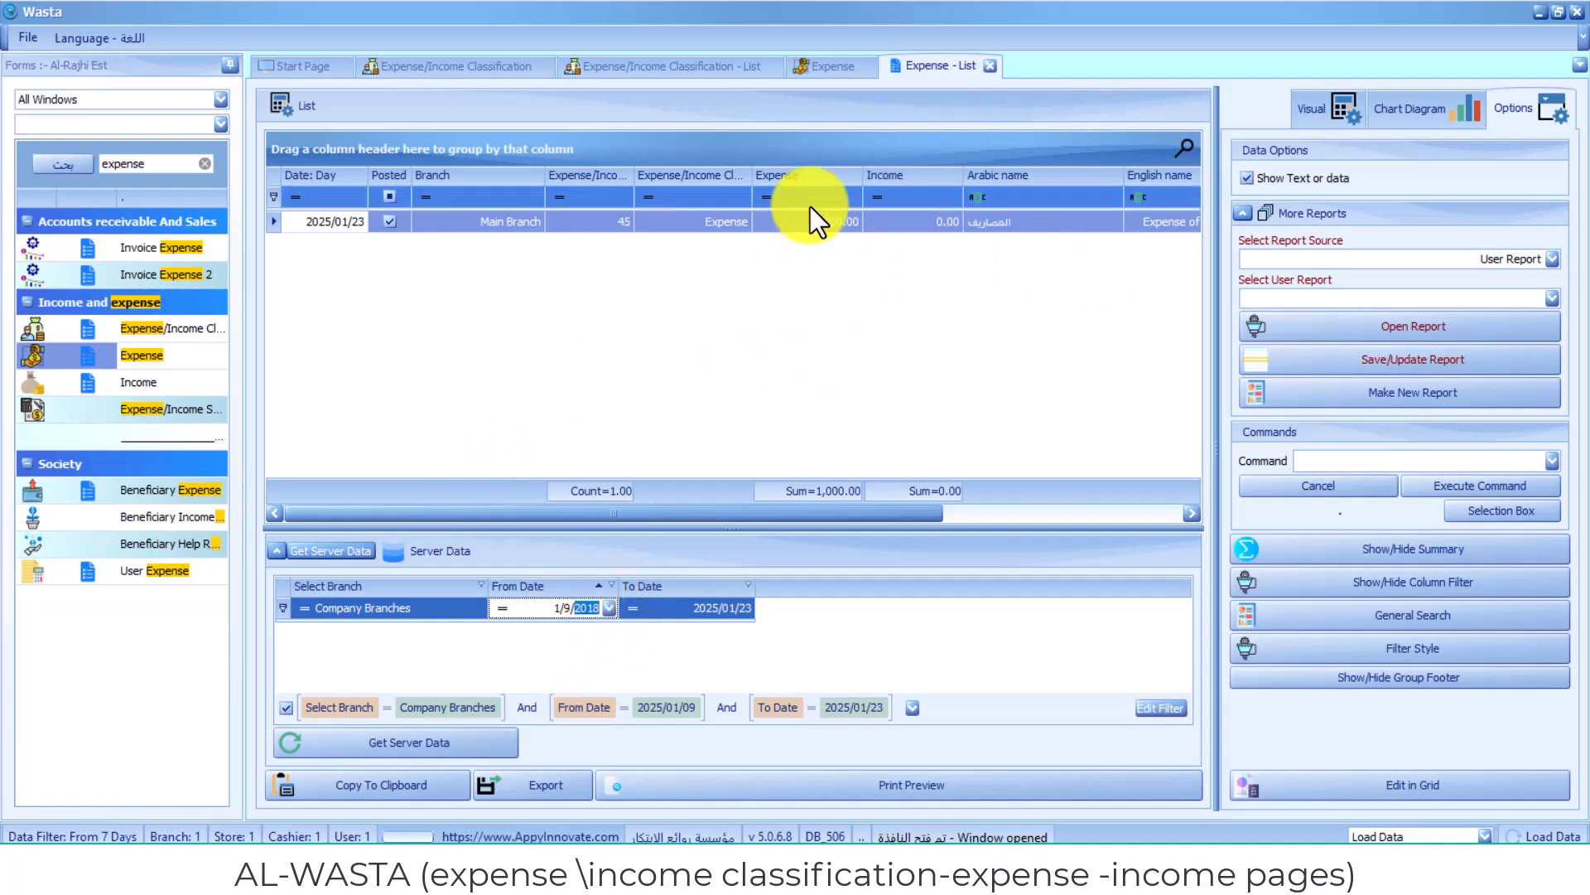
pyautogui.click(905, 475)
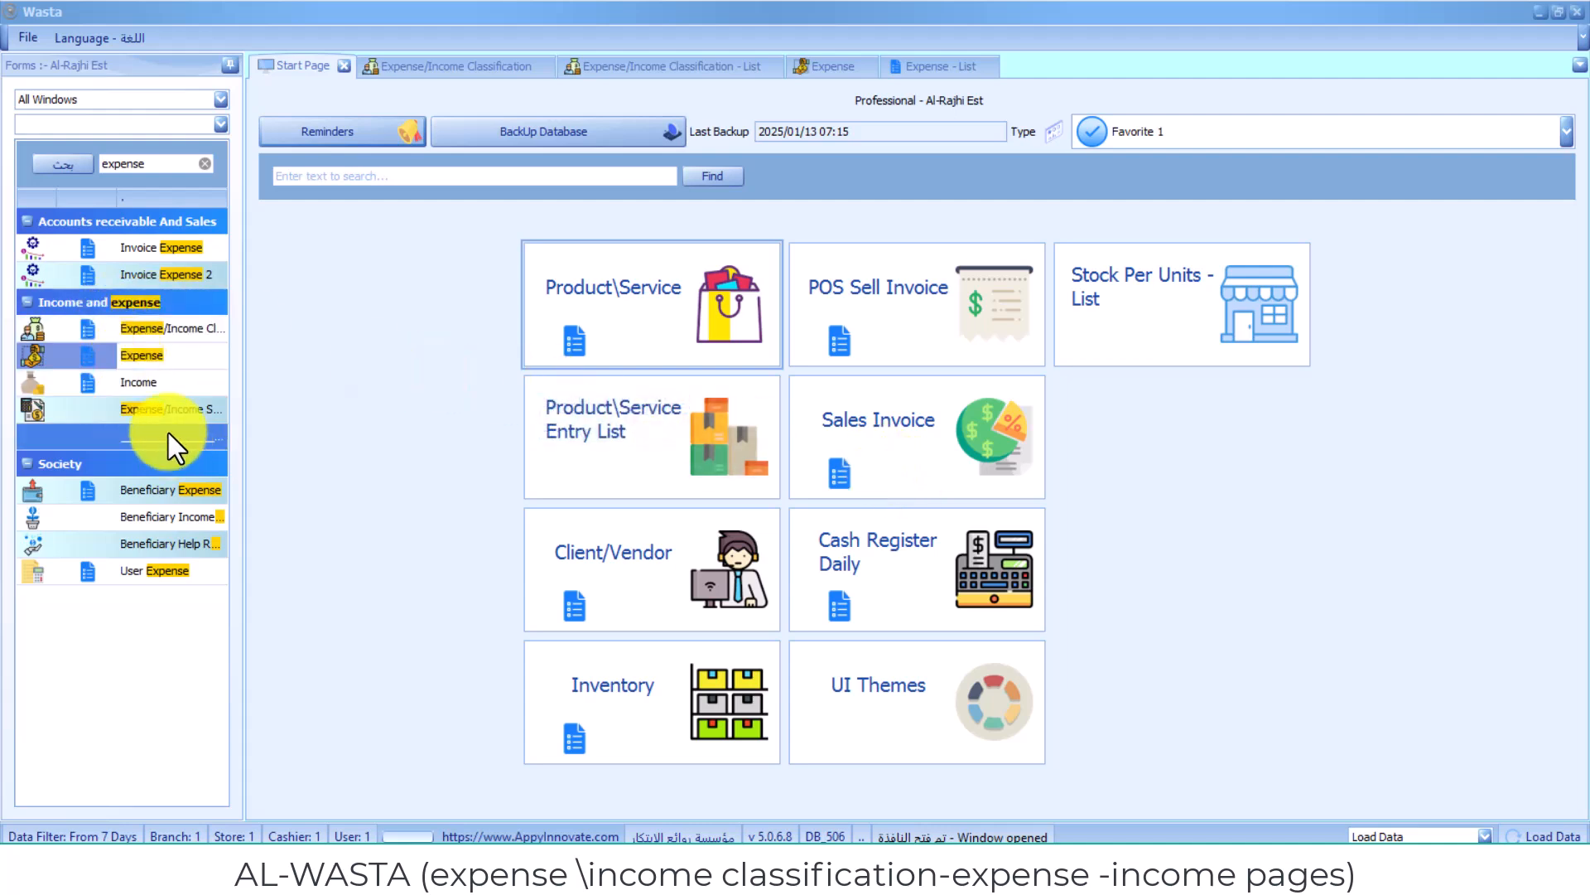
# - Open the Income form, start a new record, and set its classification to Income
pyautogui.click(162, 384)
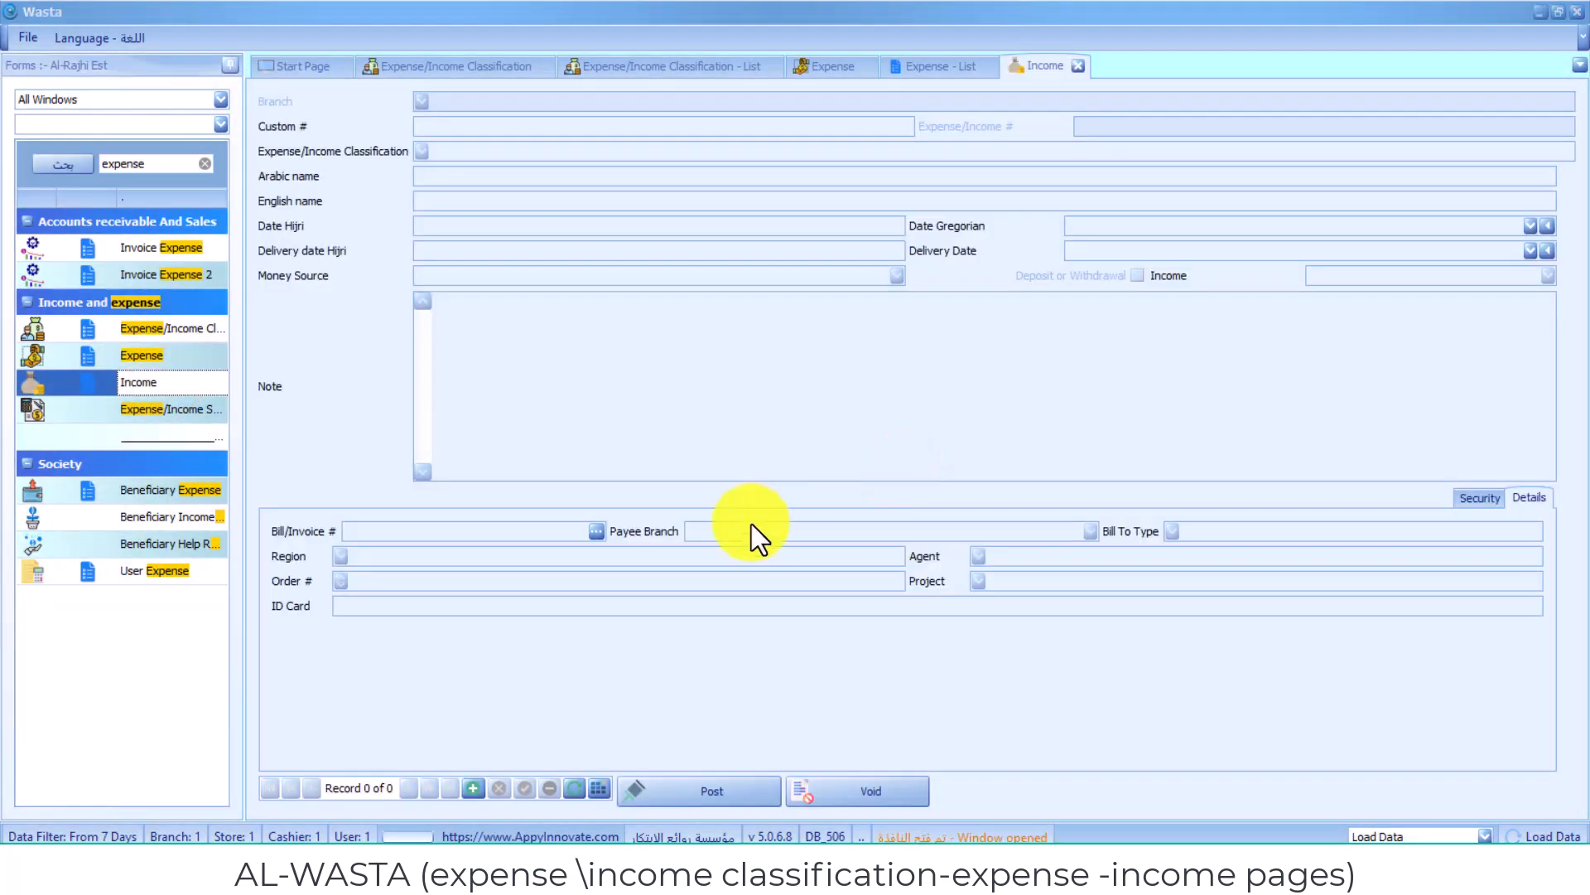
pyautogui.click(468, 785)
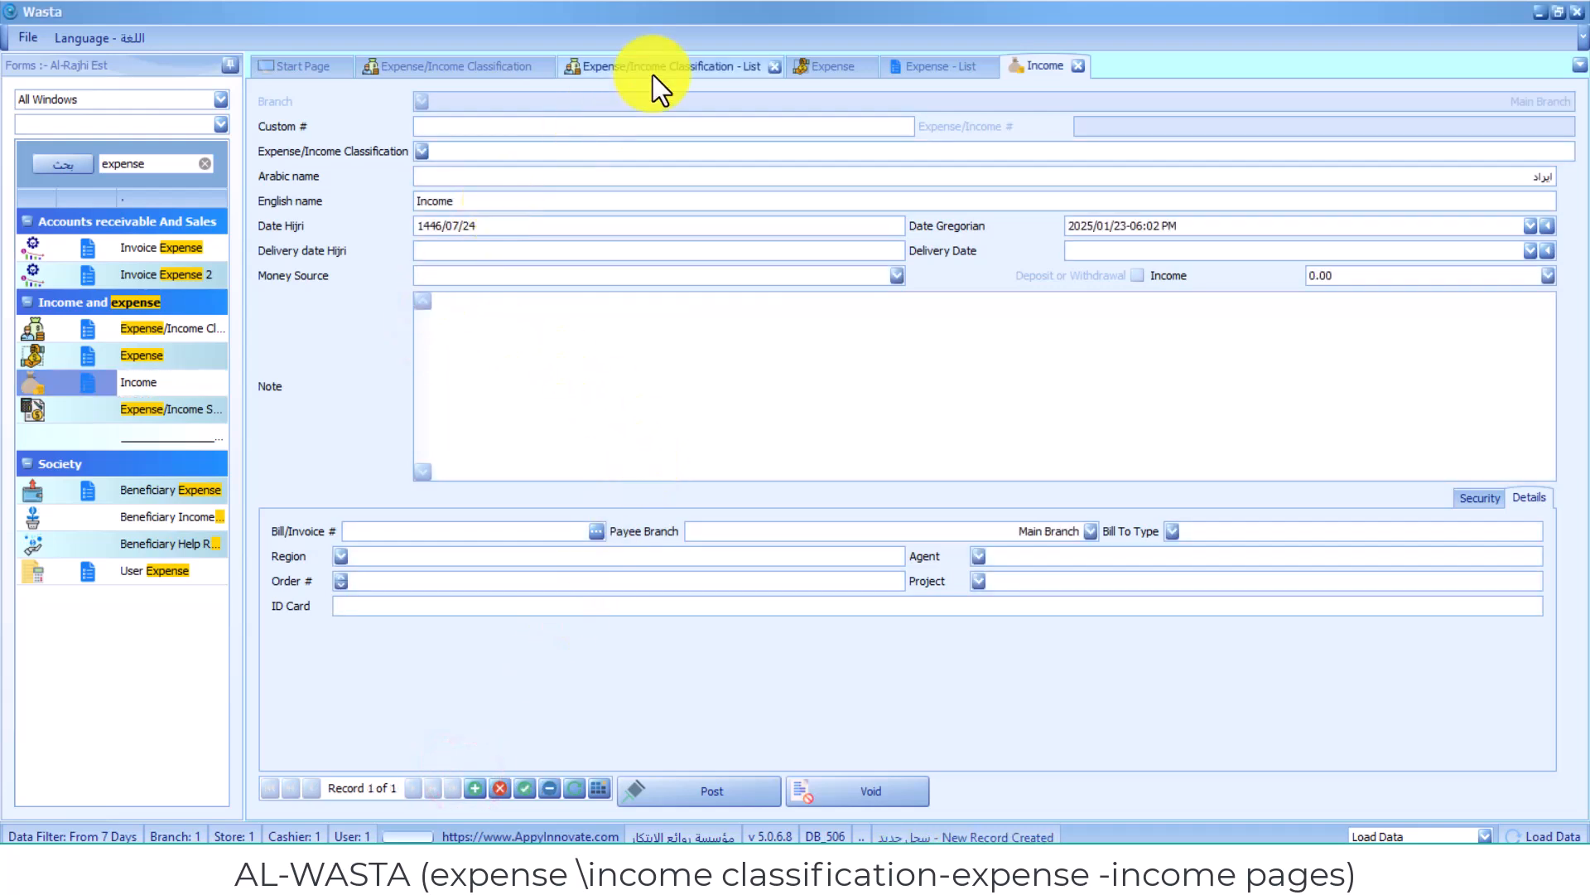
pyautogui.click(422, 153)
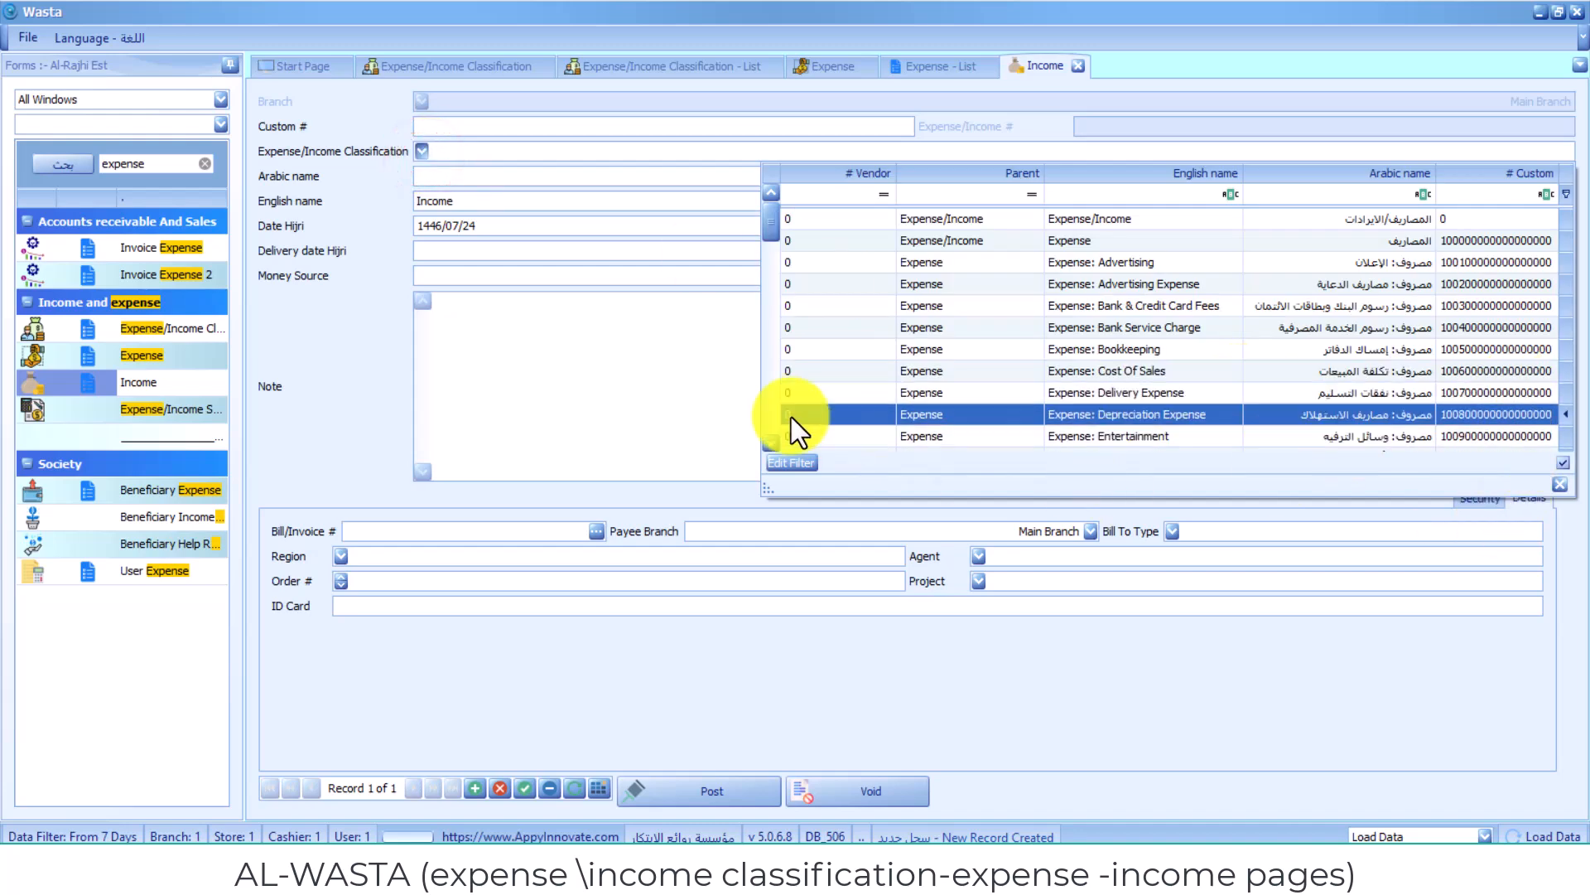
pyautogui.click(878, 457)
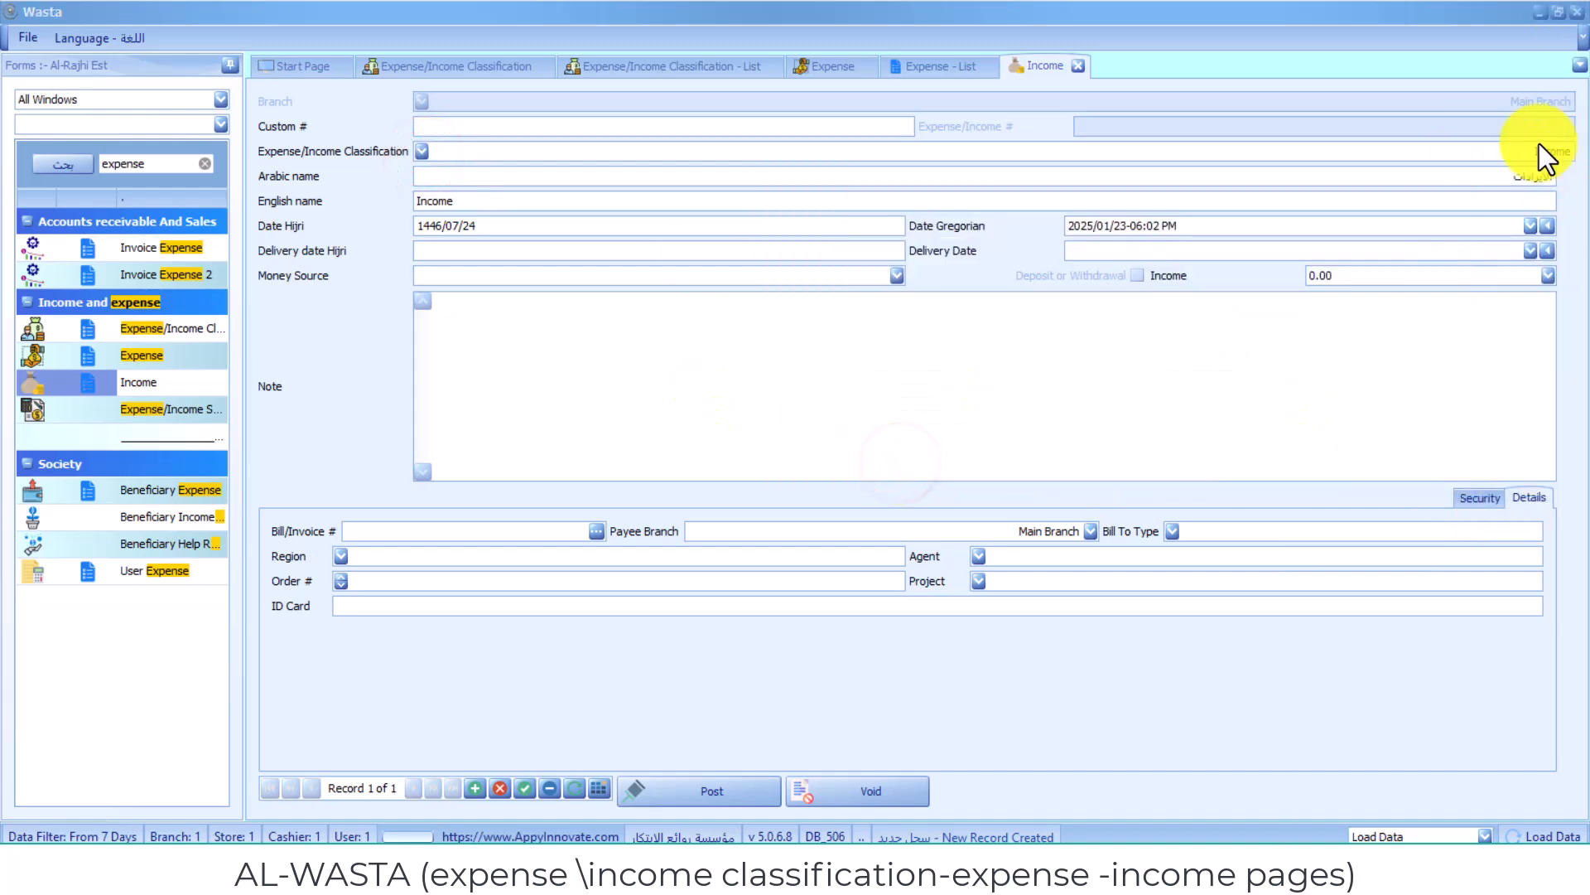
# - Set the new income's English name to Income of the 1st store
pyautogui.click(616, 200)
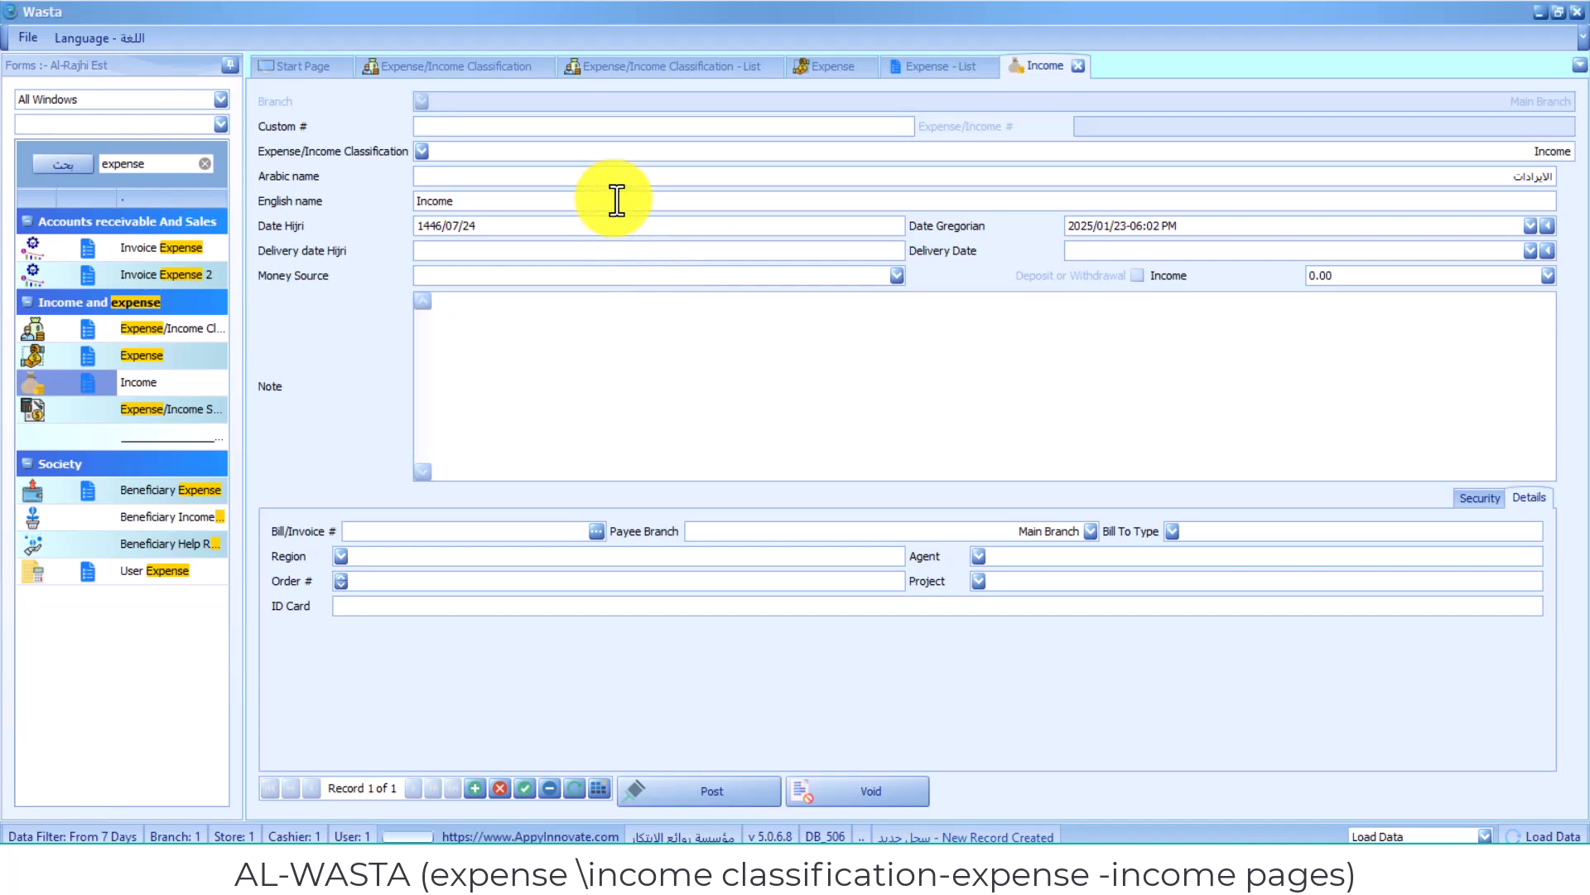
pyautogui.write('of the 1st store')
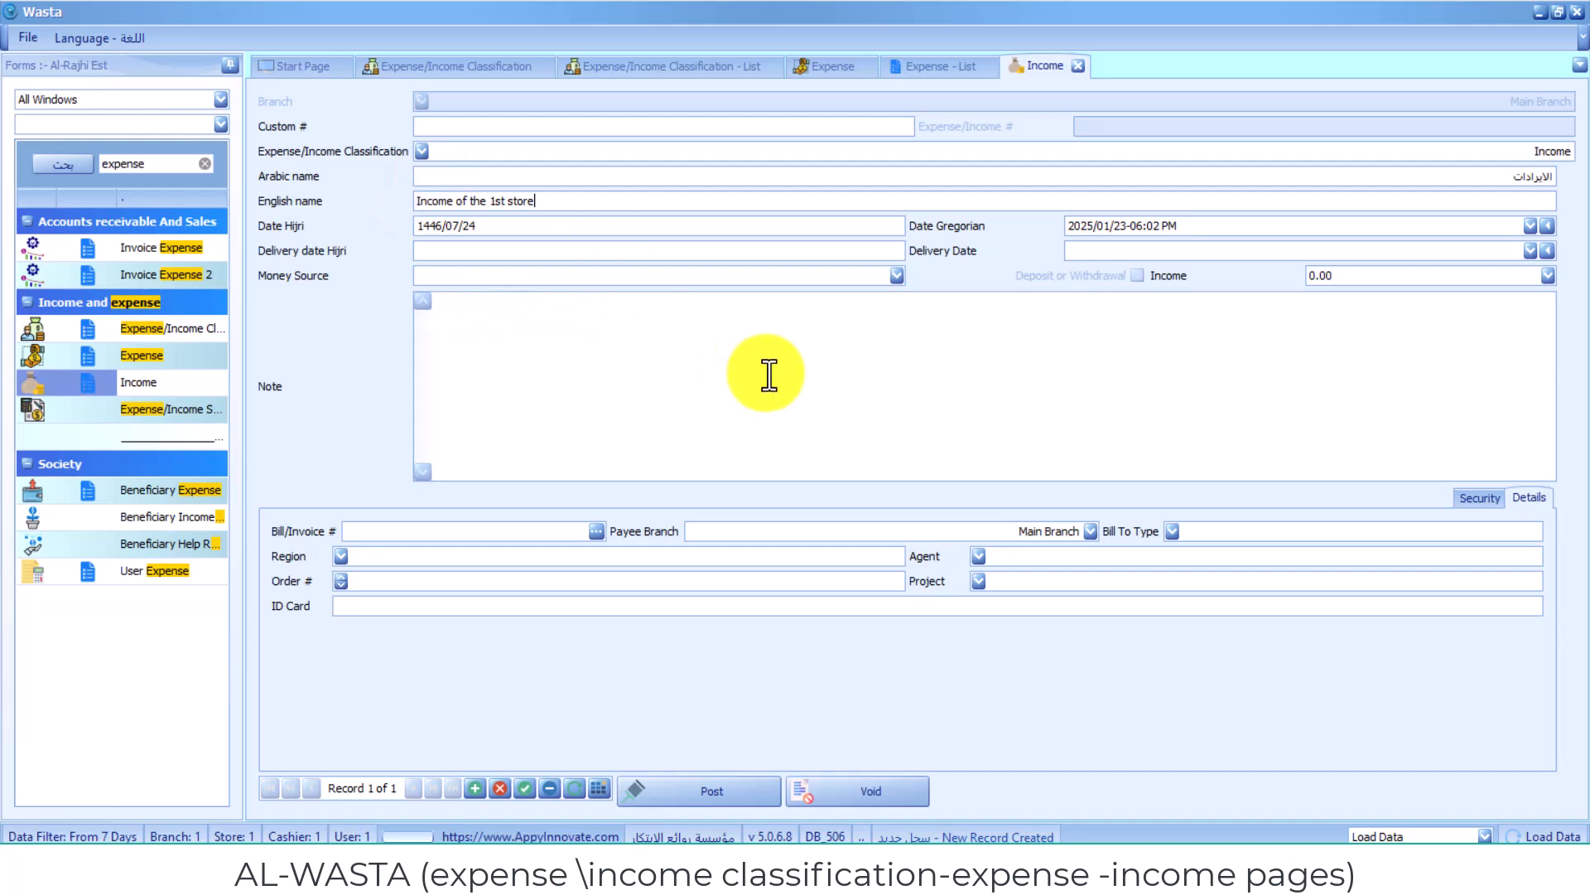
# - Set the income's money source to Cash and its amount to 2,000
pyautogui.click(889, 462)
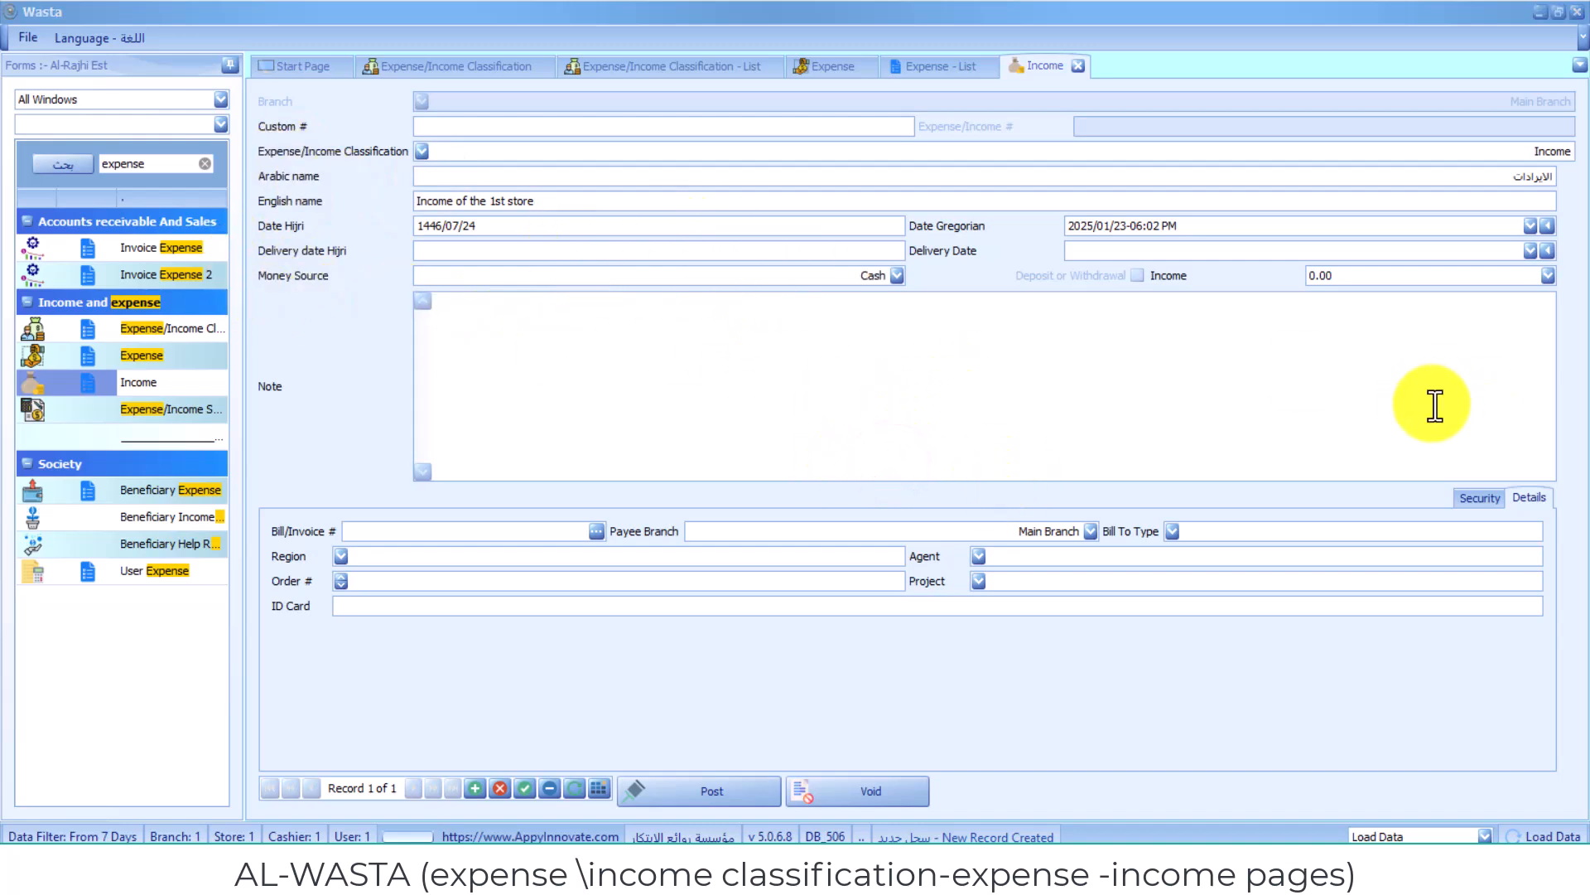
pyautogui.click(1416, 276)
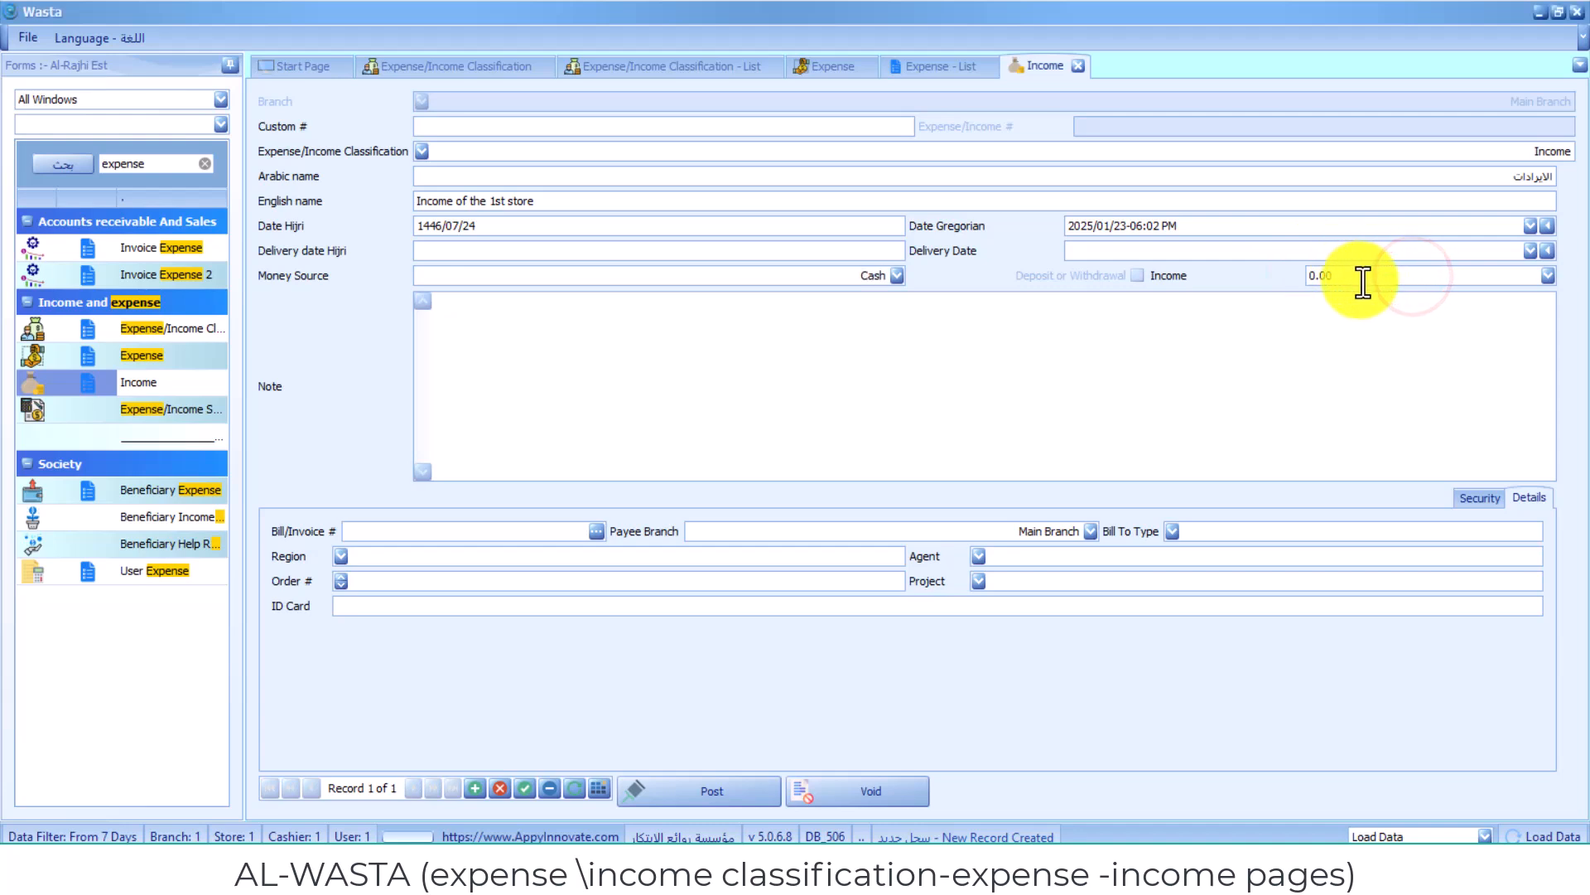
pyautogui.write('2,00')
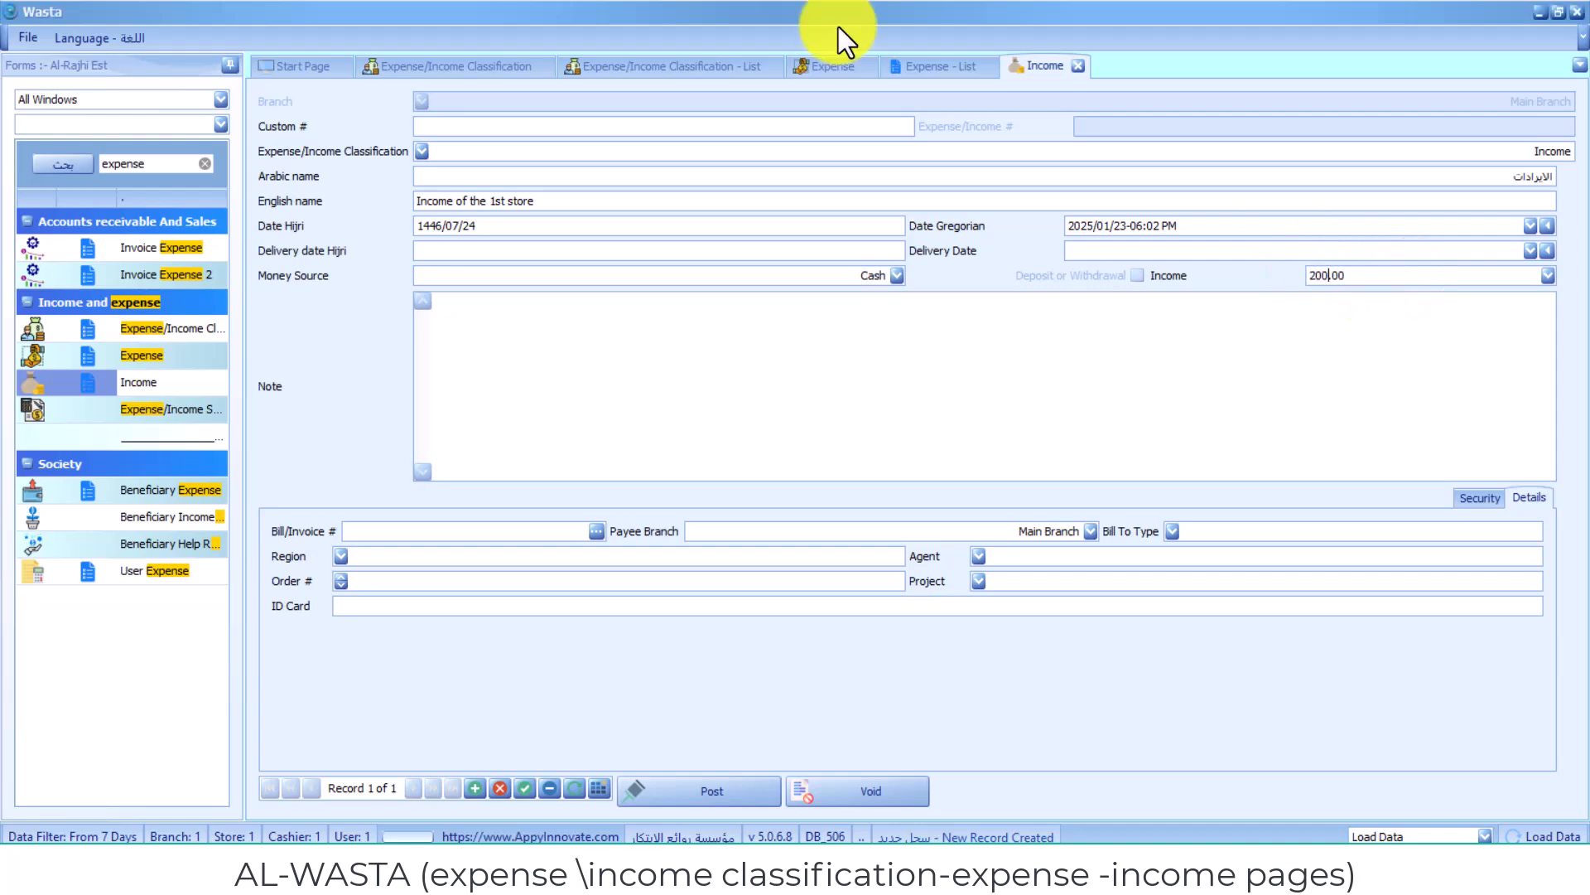
pyautogui.write('0')
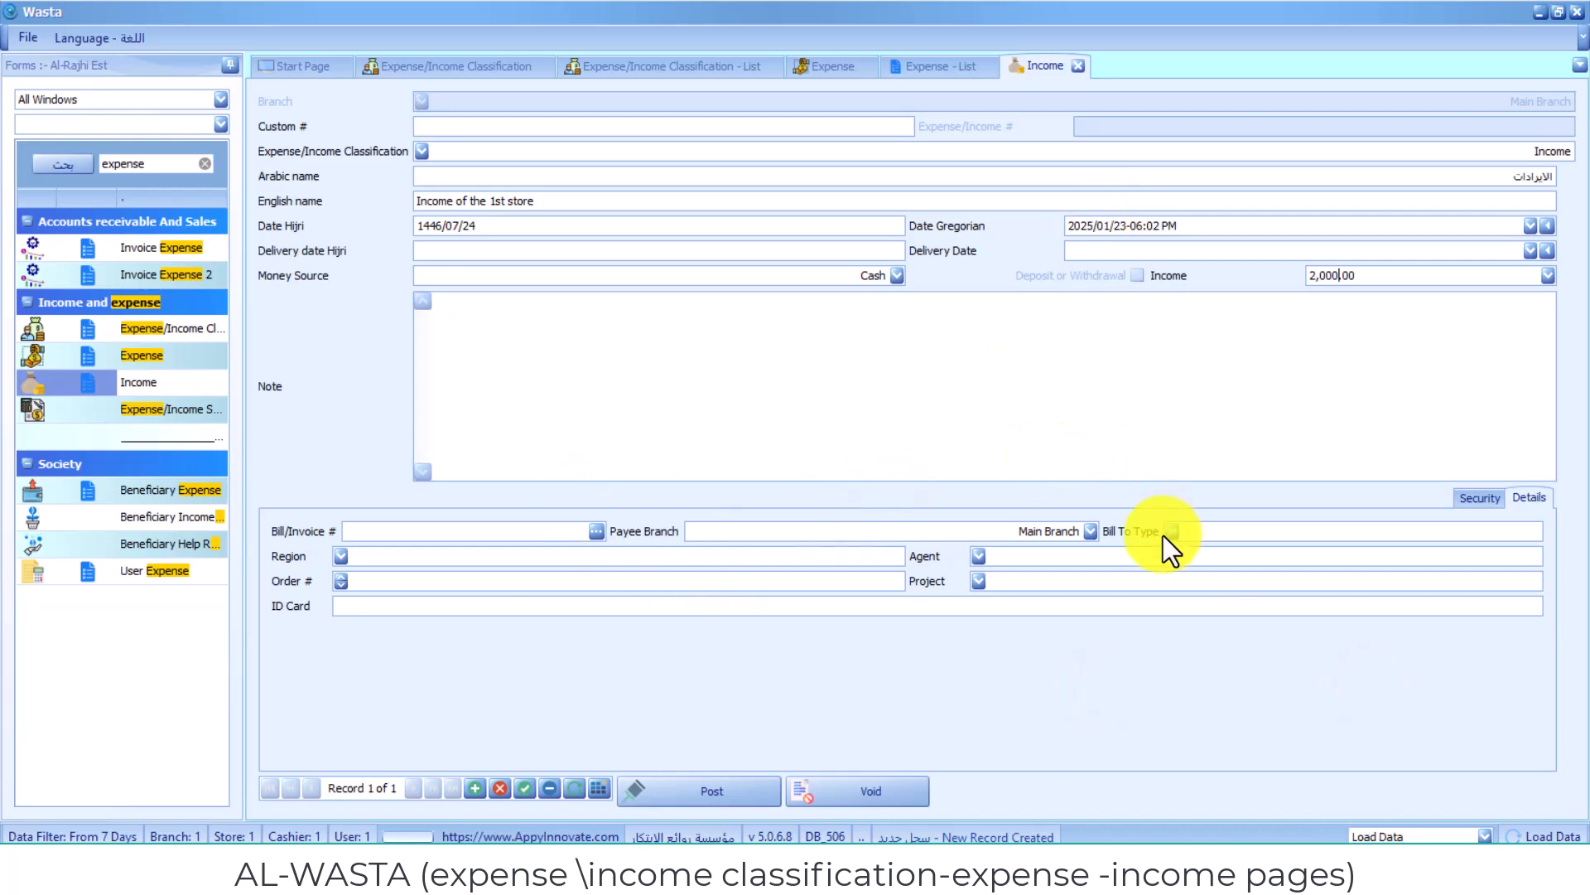
# - Save the new income record and post it
pyautogui.click(524, 790)
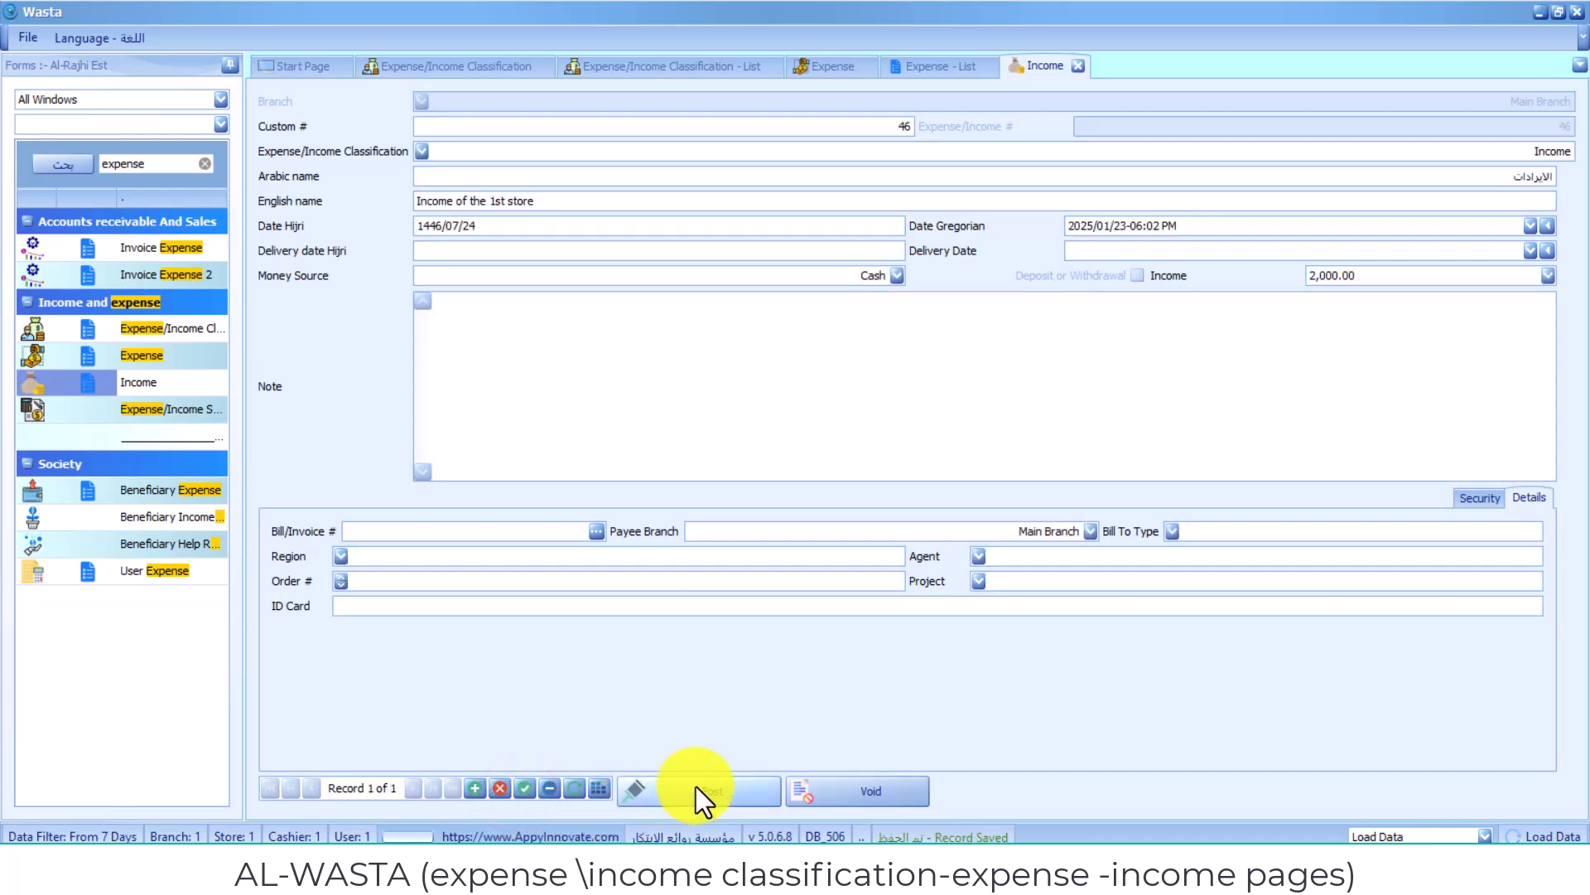
pyautogui.click(696, 788)
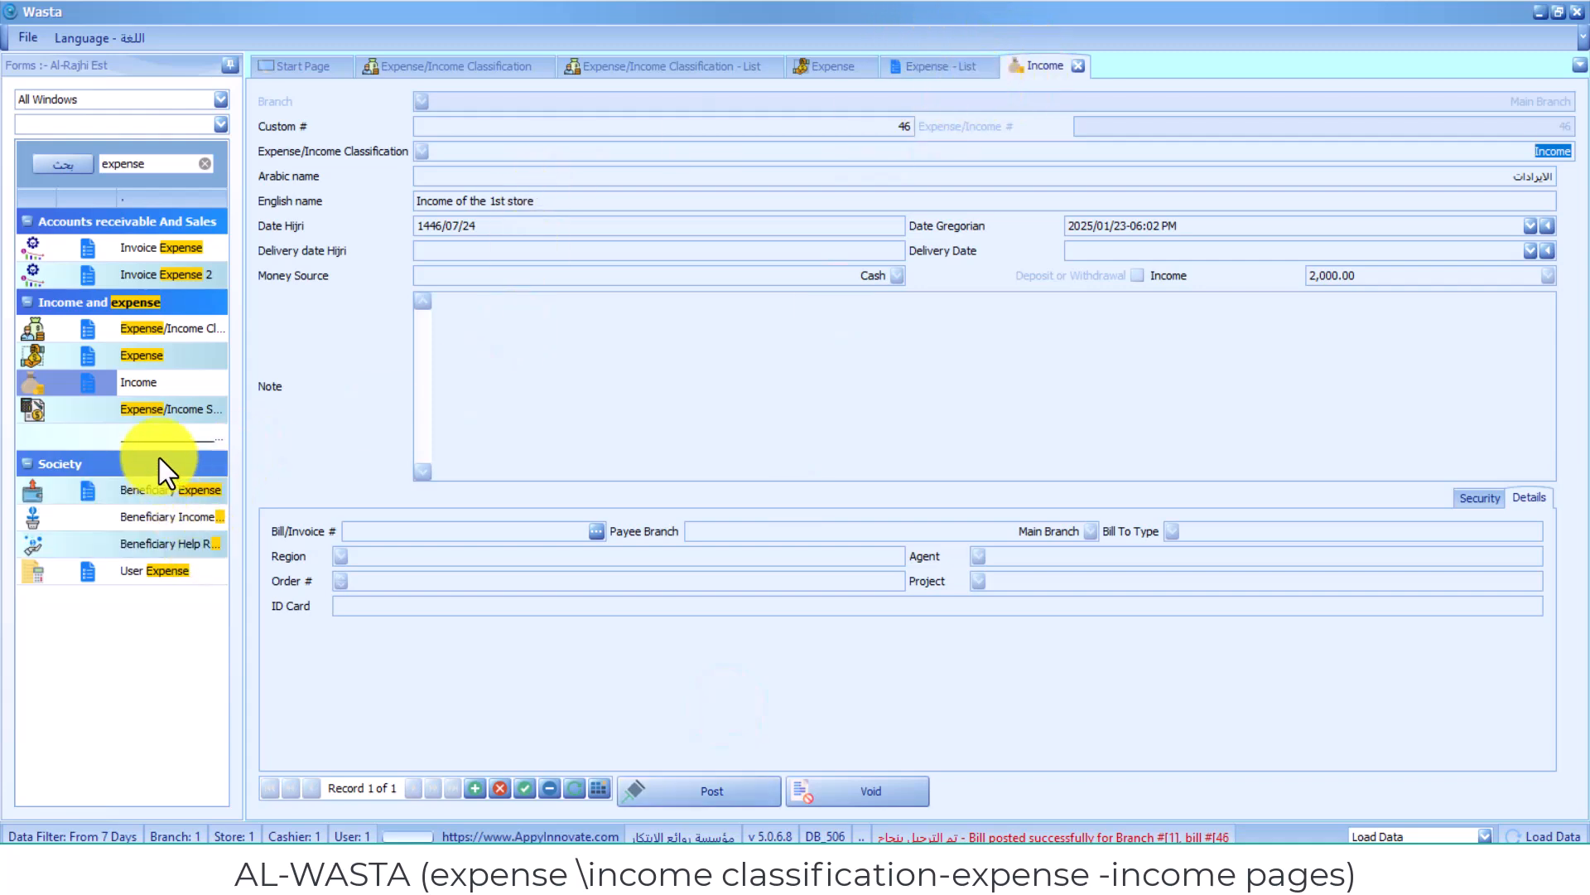
# - Open the list view from the Income entry and retrieve the server data for company branches and the date range
pyautogui.click(82, 381)
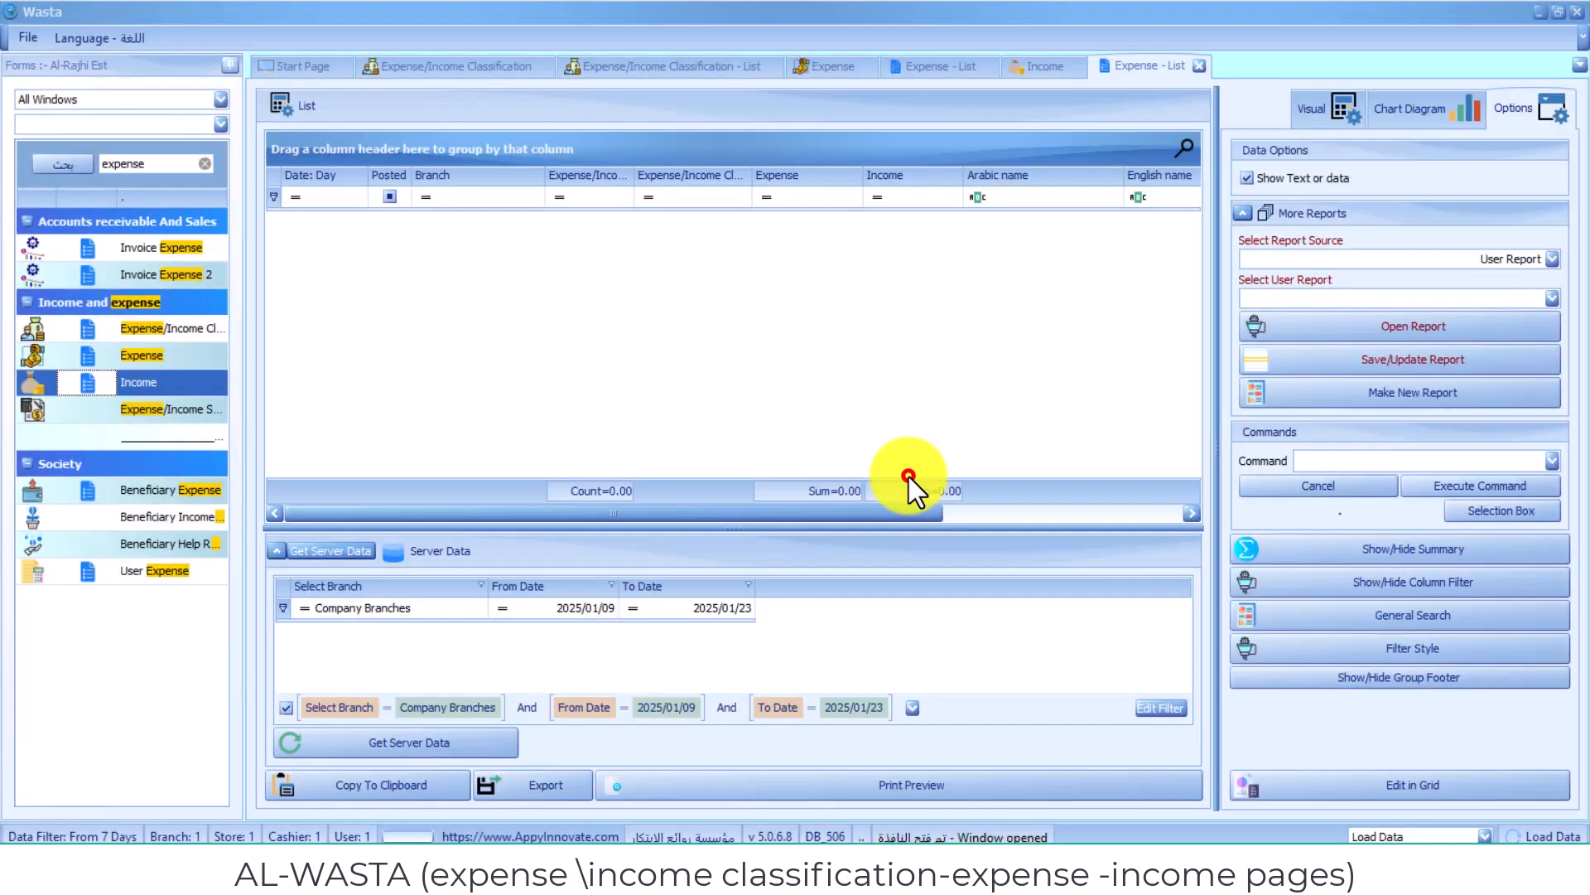
pyautogui.click(907, 475)
pyautogui.click(589, 606)
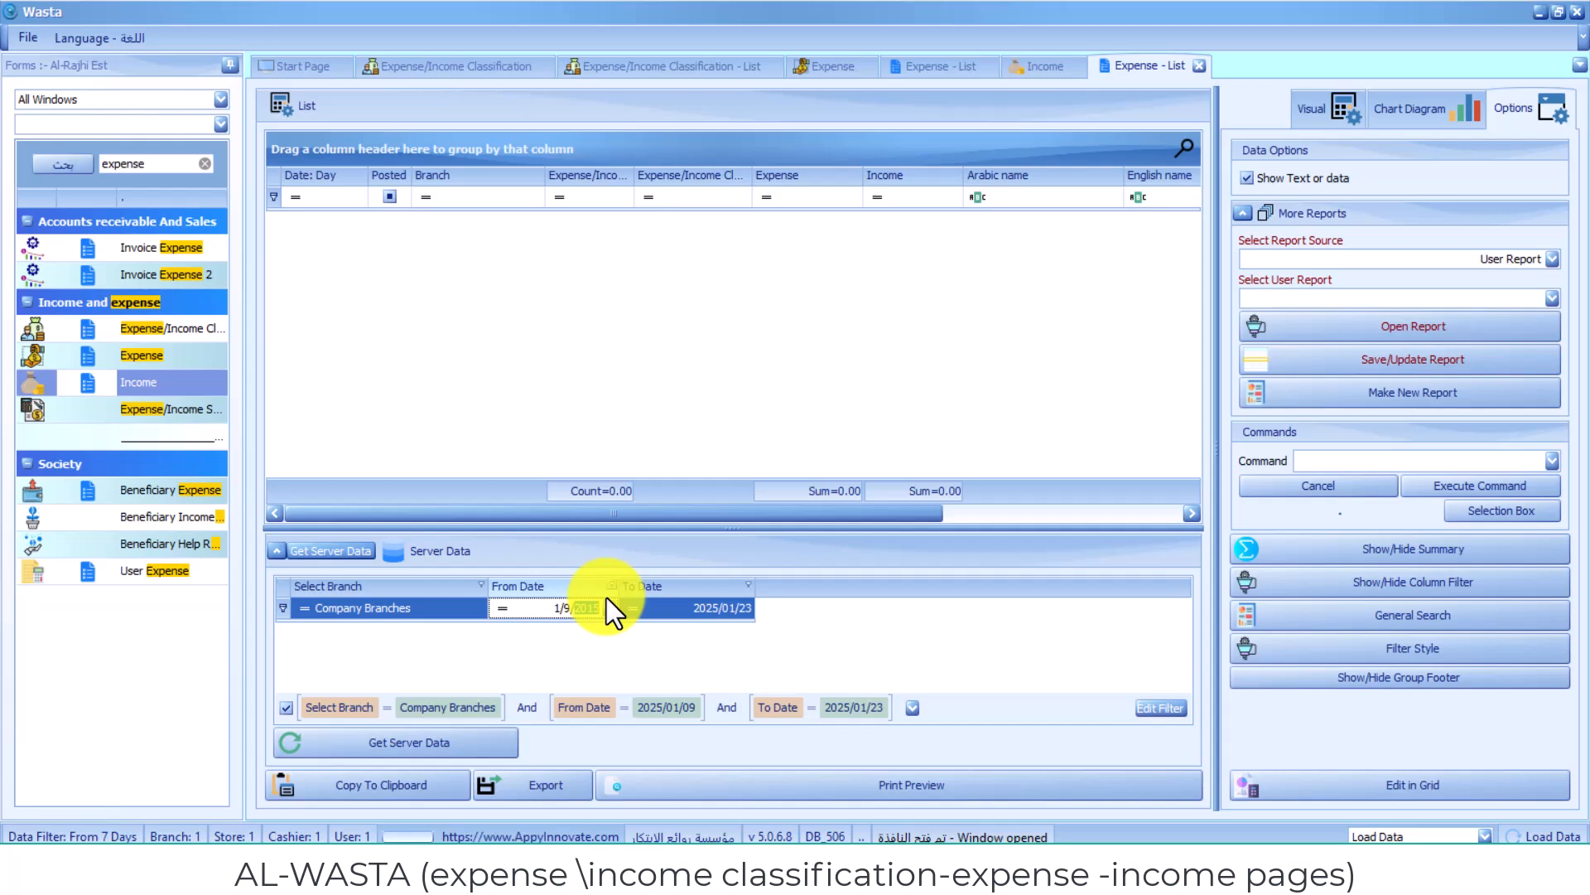
pyautogui.click(350, 549)
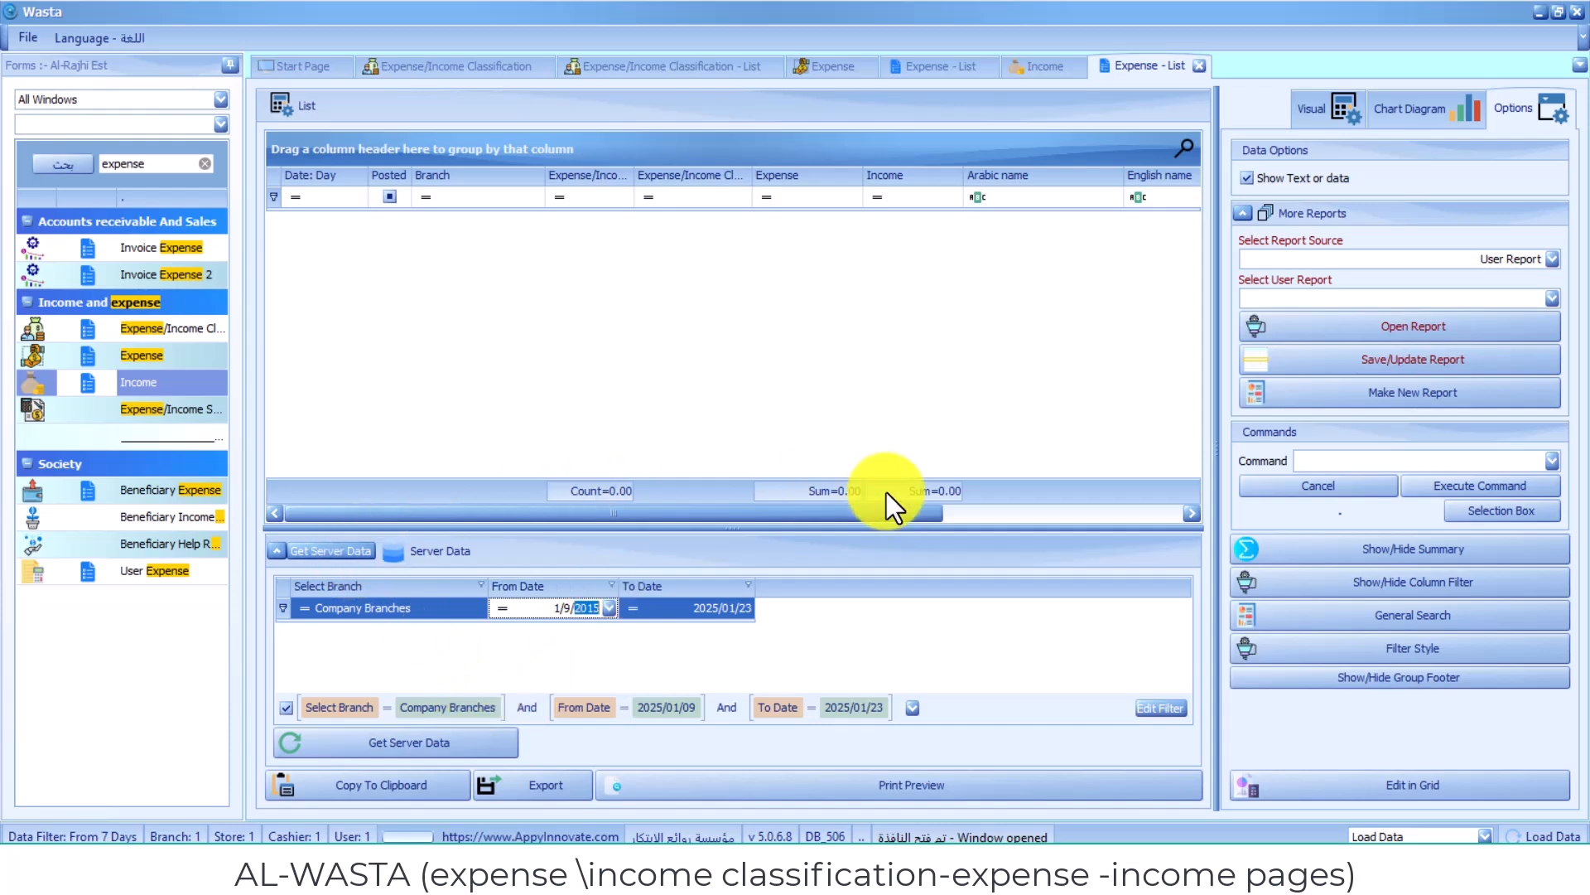
pyautogui.click(902, 471)
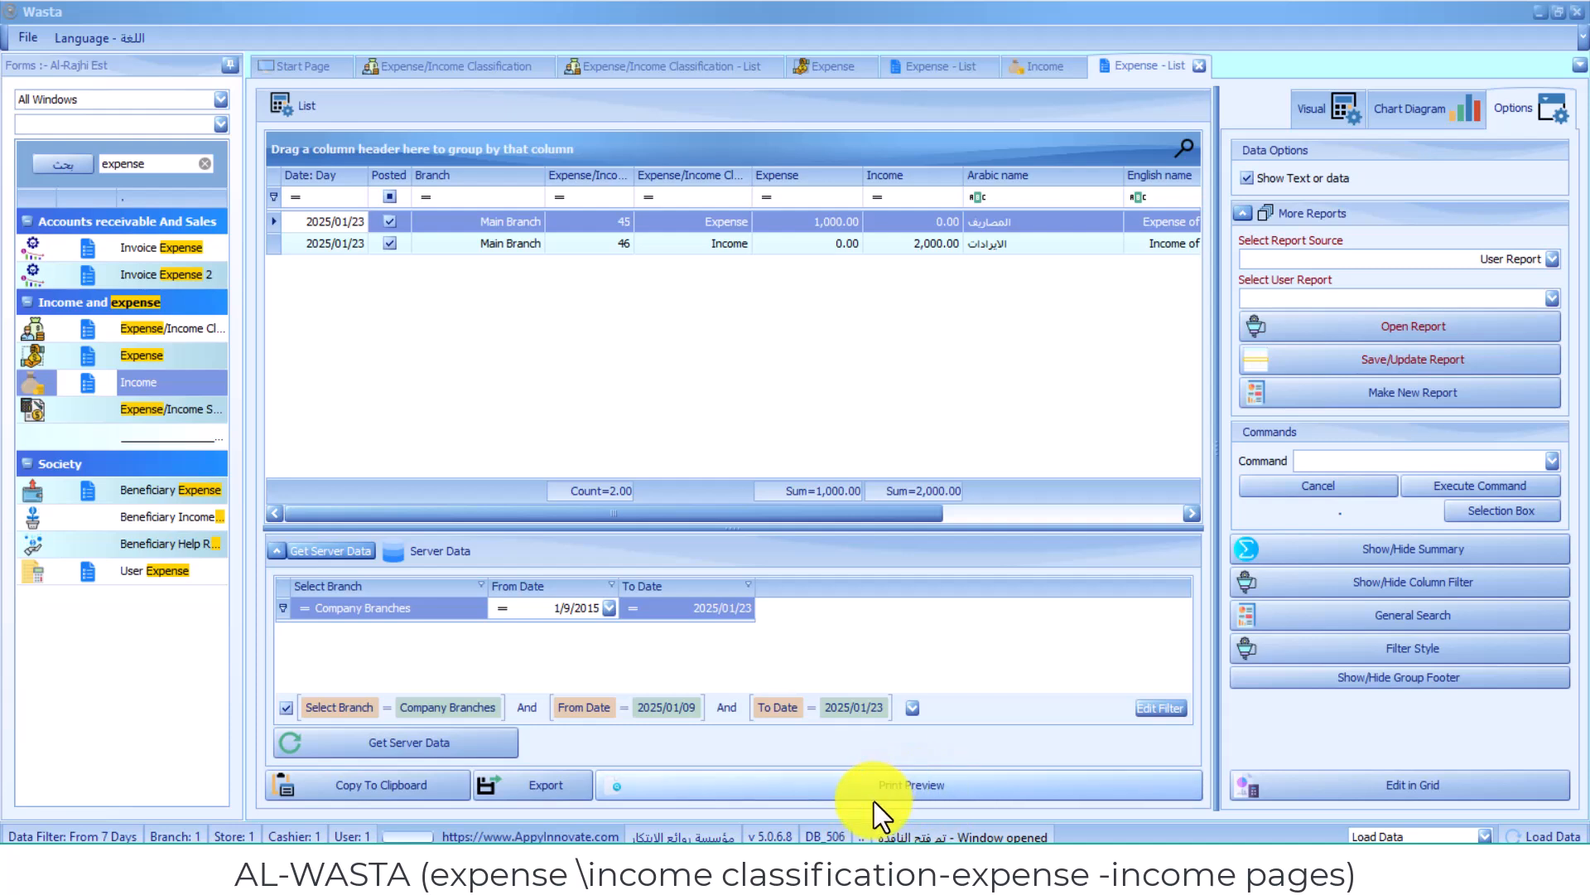
pyautogui.click(913, 465)
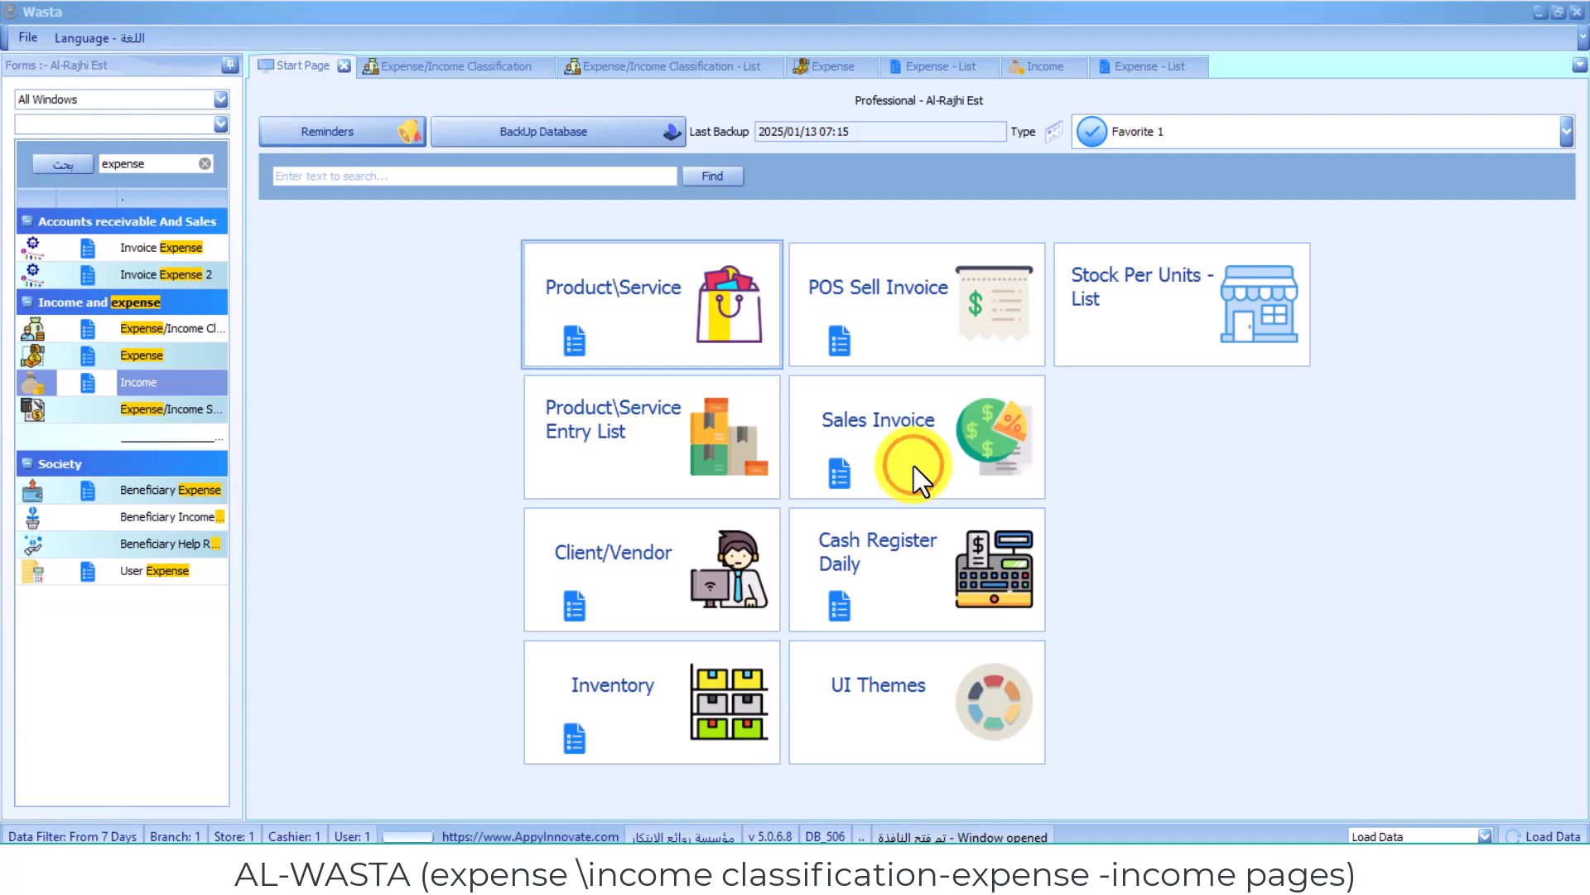